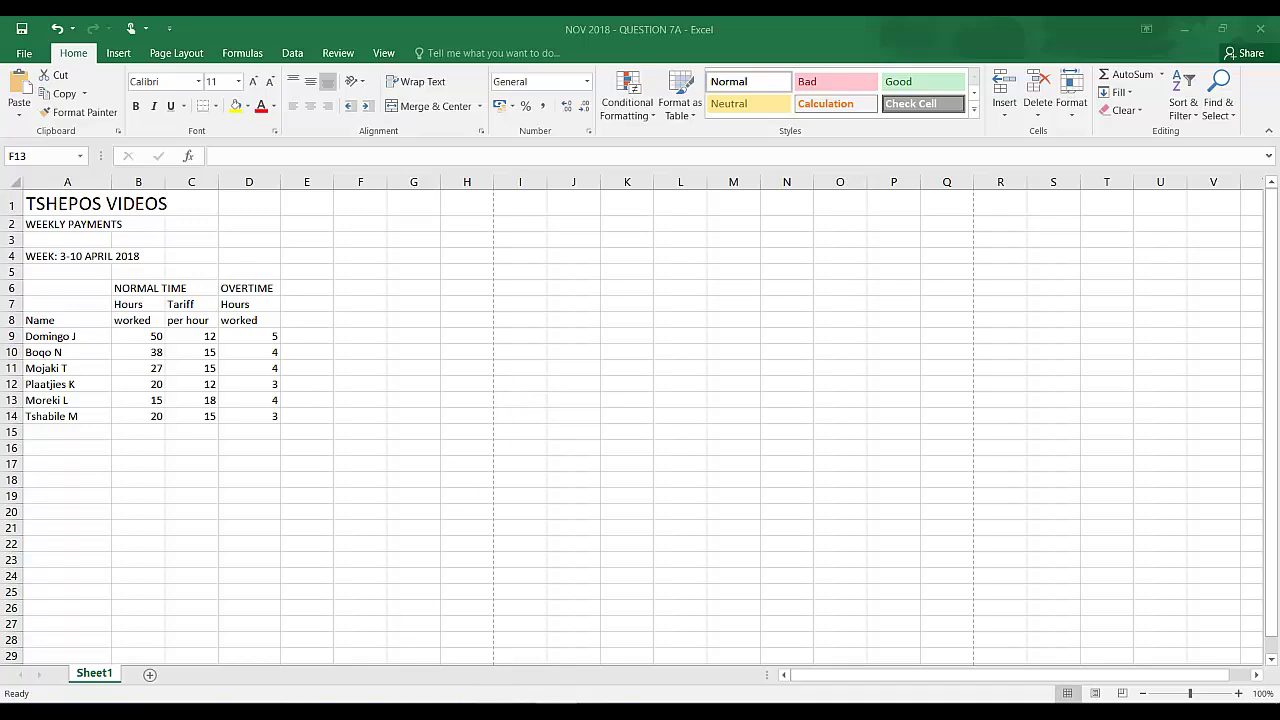
Step: Switch to the exam PDF in Adobe Reader and review the Question 7B instructions and the marked-up spreadsheet layout
{"action": "left_click", "coordinate": [488, 712]}
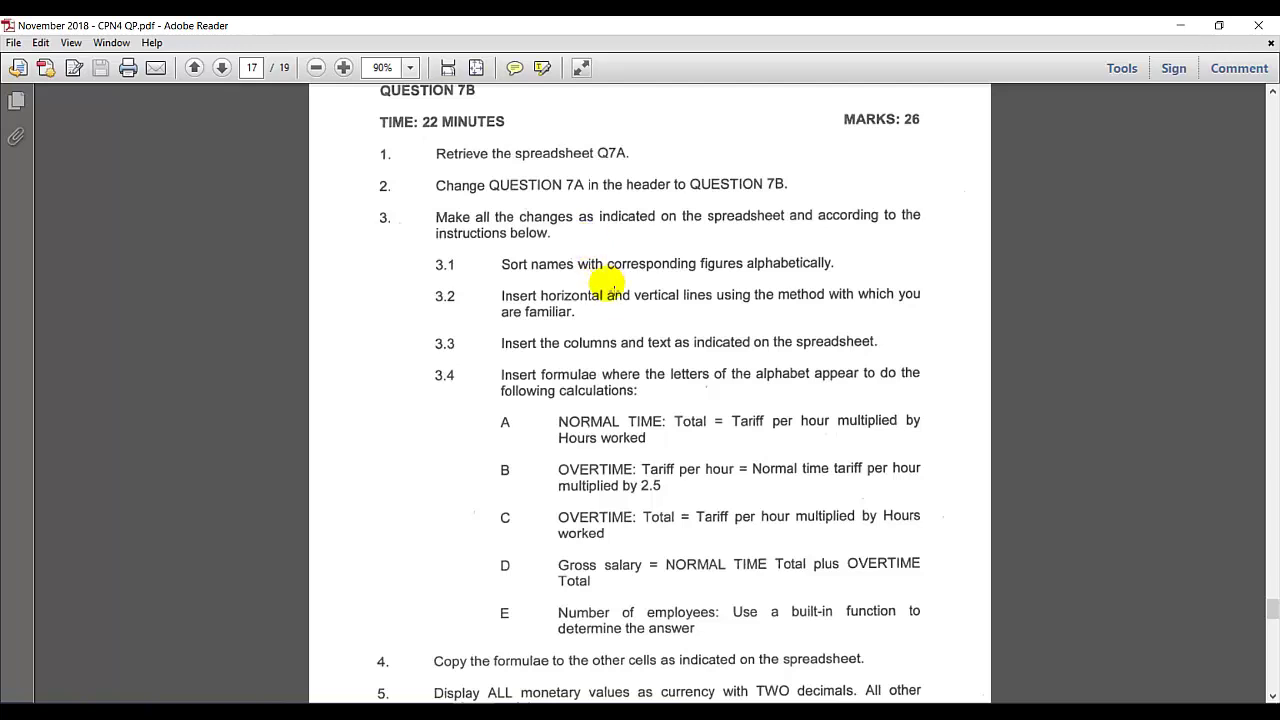
{"action": "scroll", "coordinate": [614, 529], "scroll_direction": "down", "scroll_amount": 15}
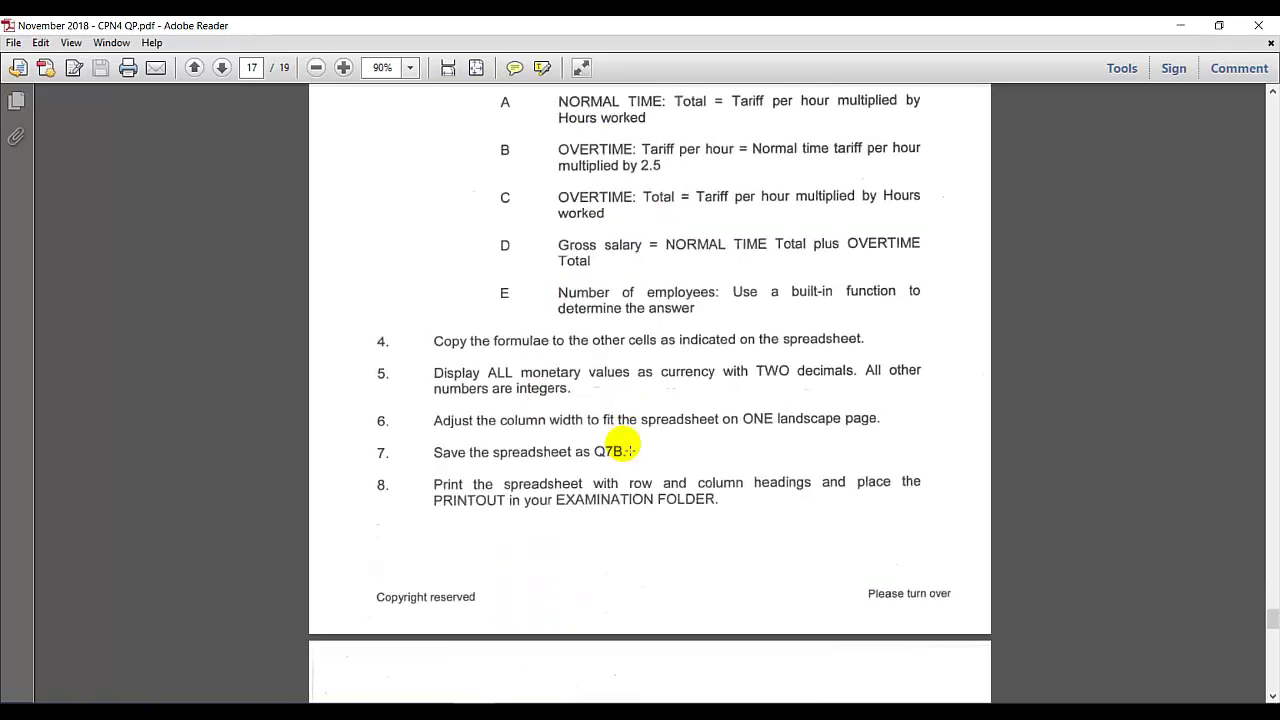
{"action": "scroll", "coordinate": [622, 440], "scroll_direction": "down", "scroll_amount": 2}
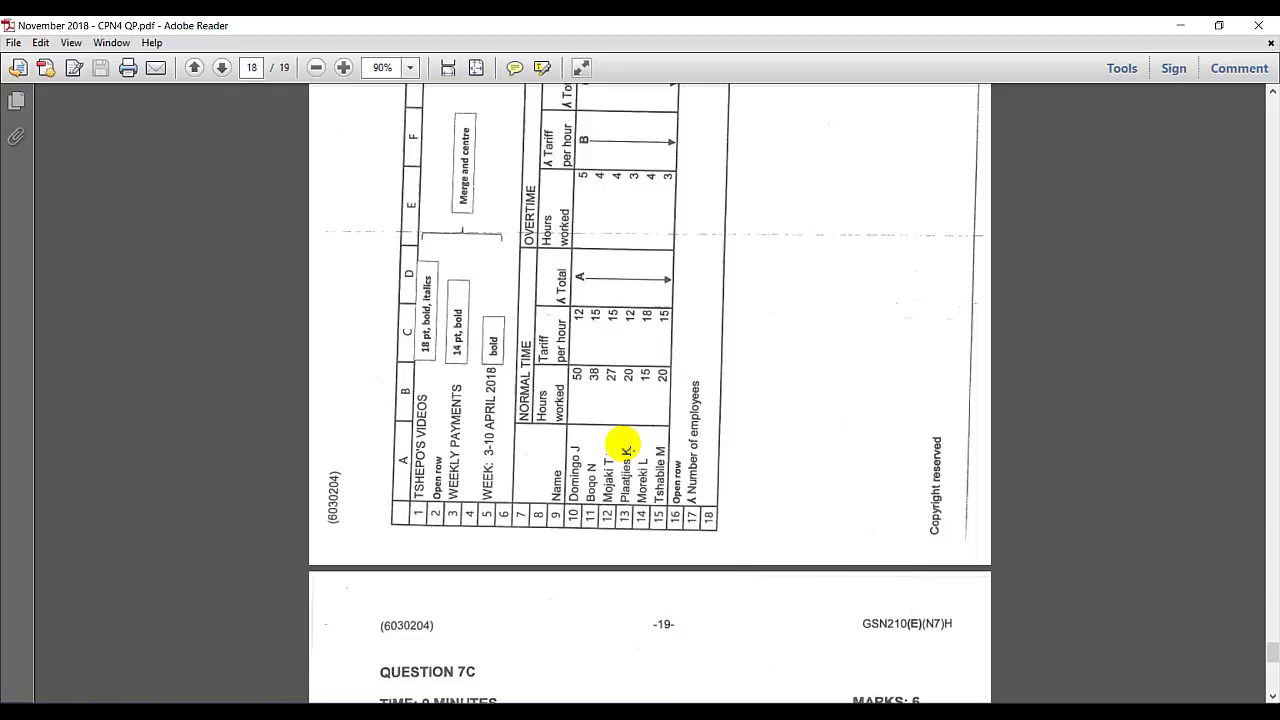
{"action": "scroll", "coordinate": [622, 445], "scroll_direction": "up", "scroll_amount": 15}
{"action": "scroll", "coordinate": [622, 444], "scroll_direction": "up", "scroll_amount": 5}
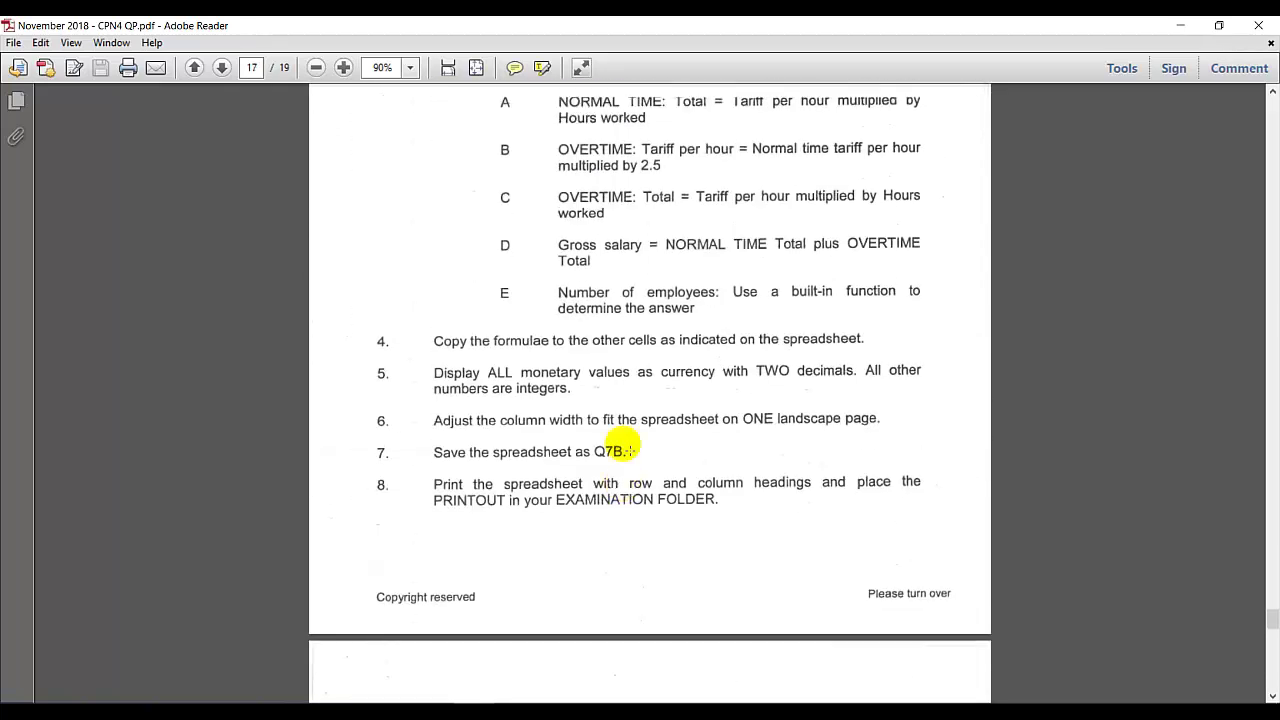
Step: Return to the Excel workbook and make the TSHEPOS VIDEOS title in A1 bold and italic
{"action": "key", "text": "alt+Tab"}
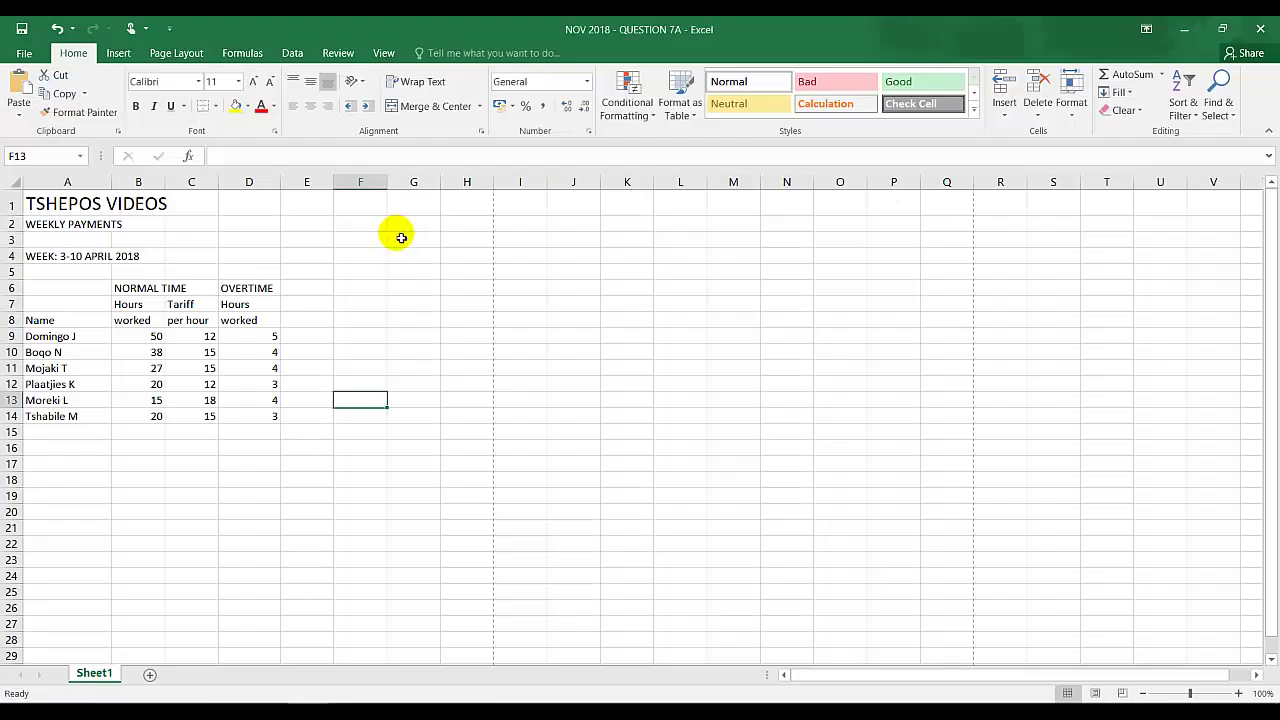
{"action": "left_click", "coordinate": [48, 208]}
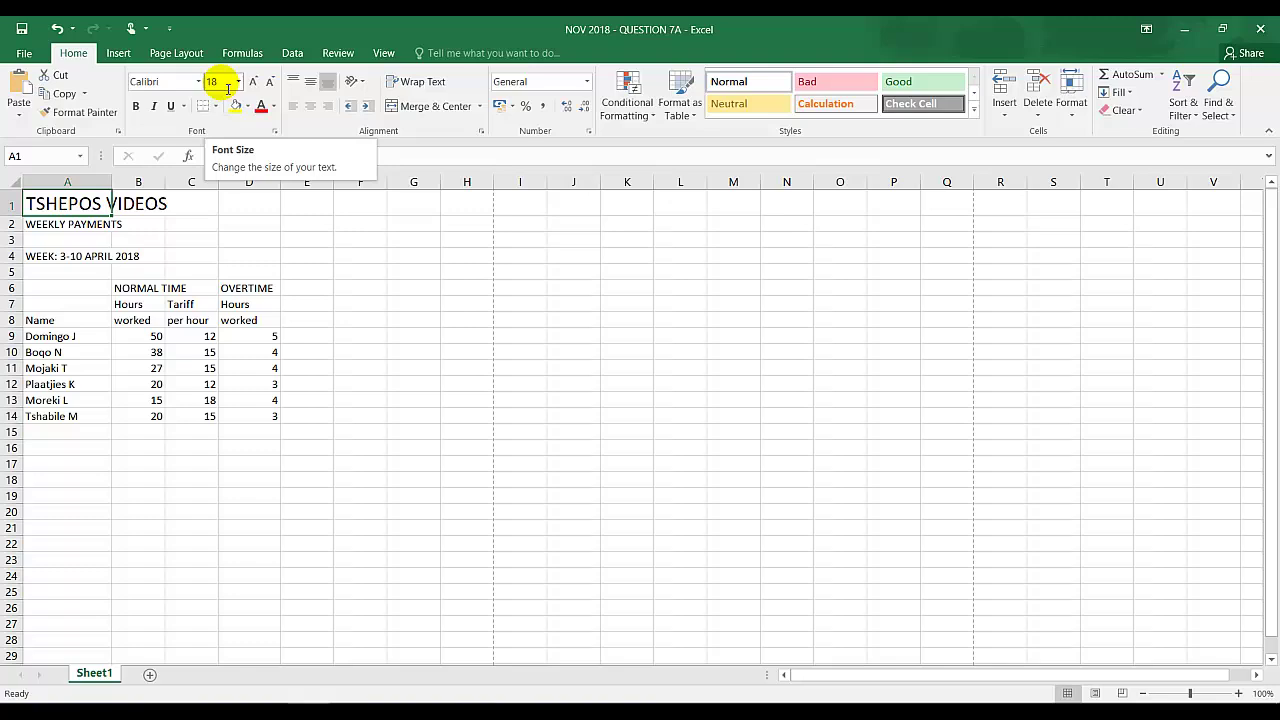
{"action": "left_click", "coordinate": [136, 106]}
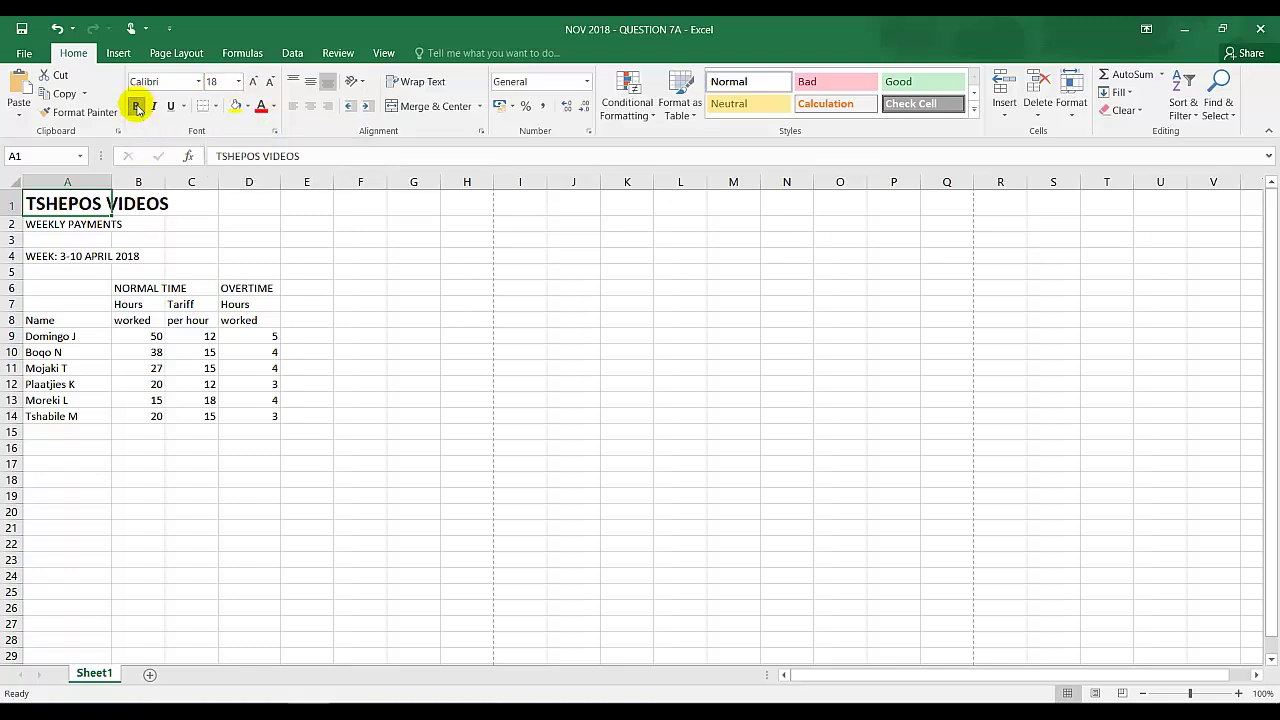
{"action": "left_click", "coordinate": [153, 106]}
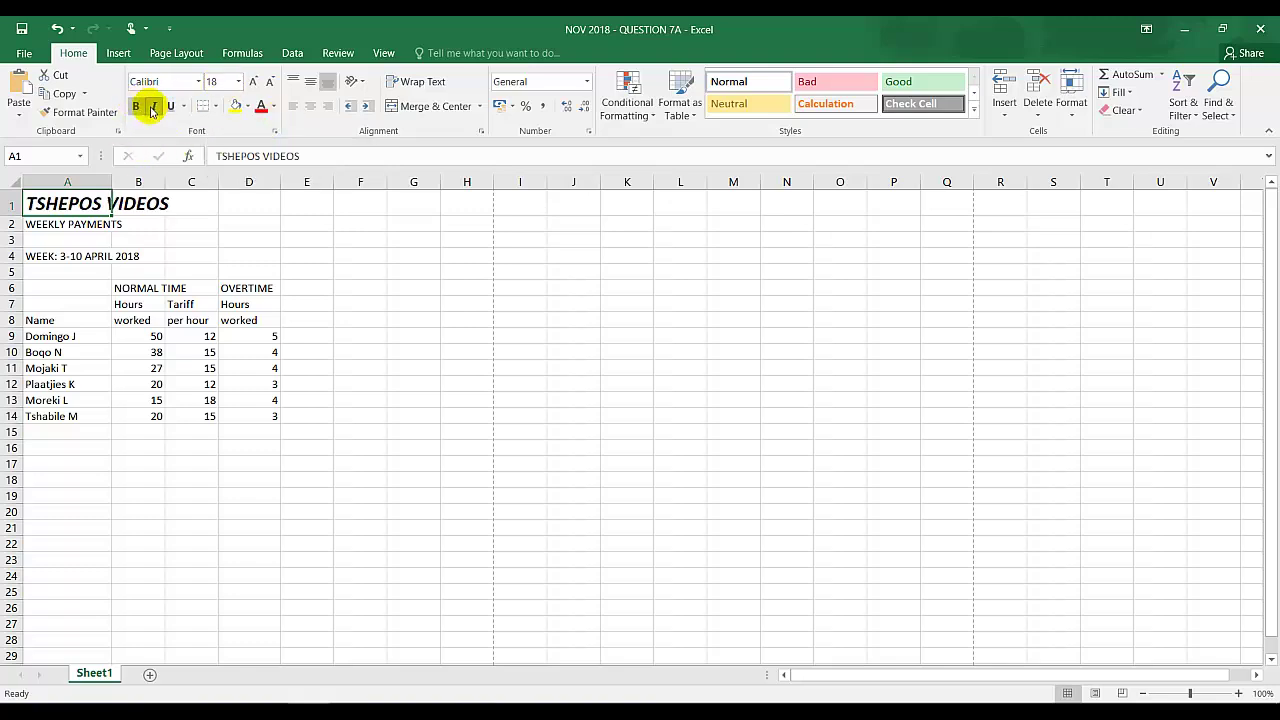
Step: Insert a blank row above the WEEKLY PAYMENTS heading
{"action": "left_click", "coordinate": [17, 228]}
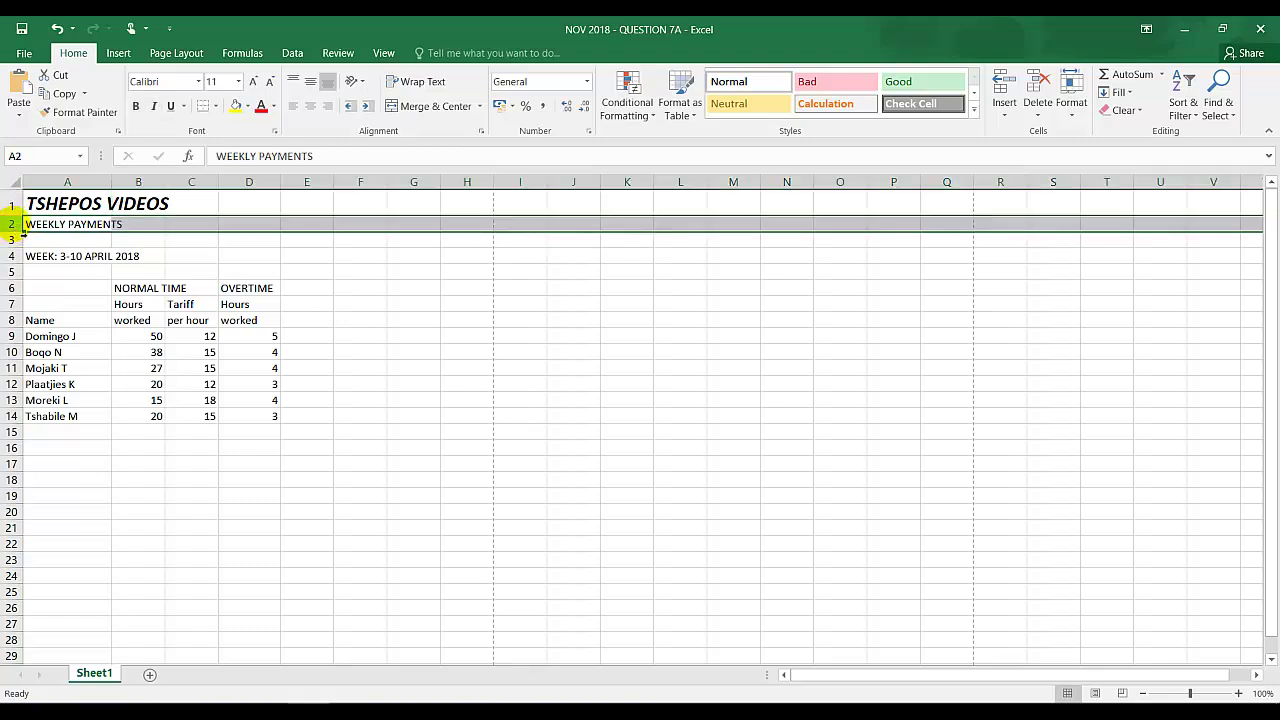
{"action": "right_click", "coordinate": [17, 228]}
{"action": "left_click", "coordinate": [51, 339]}
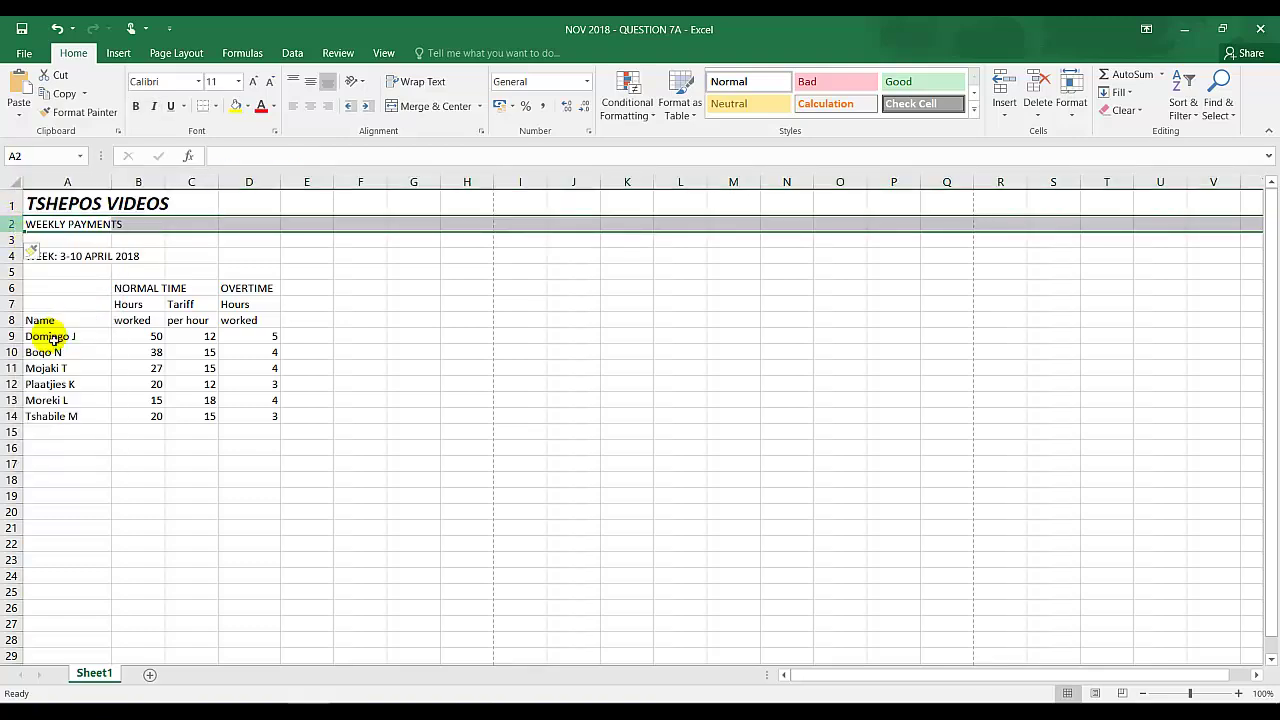
{"action": "left_click", "coordinate": [213, 249]}
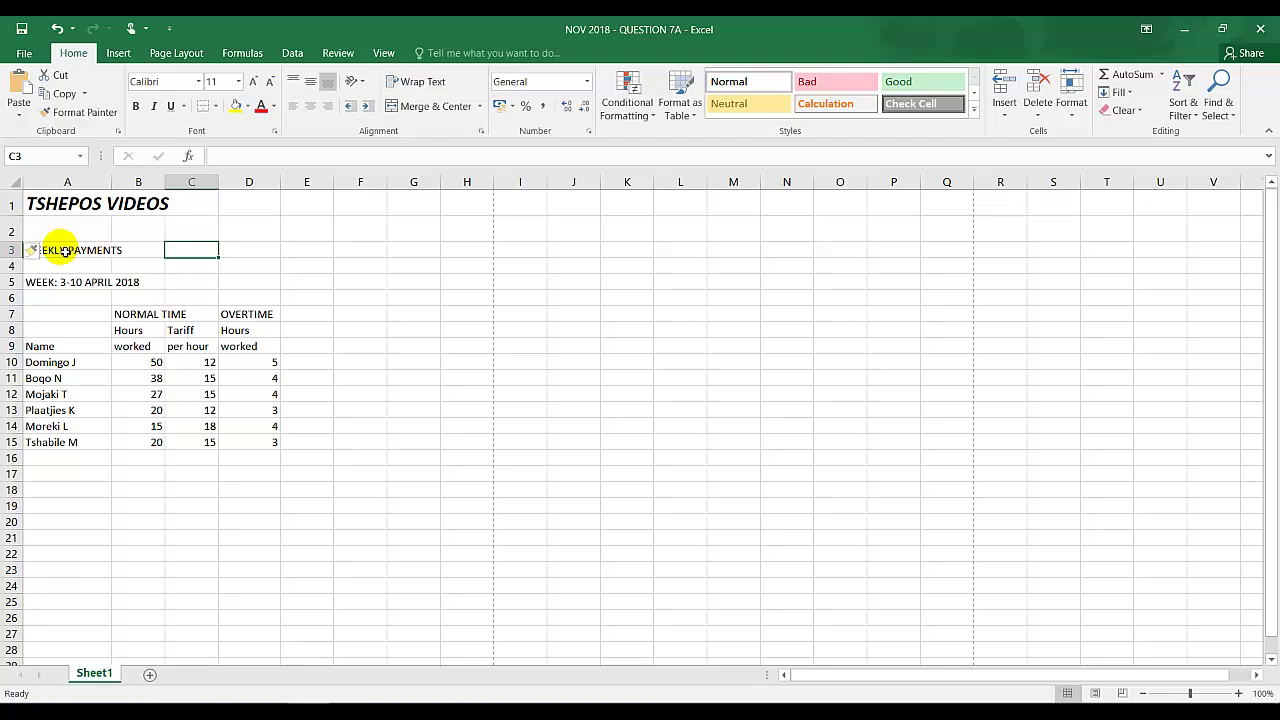
Step: Format the WEEKLY PAYMENTS heading as 14 pt bold and make the WEEK: 3-10 APRIL 2018 line bold
{"action": "left_click", "coordinate": [63, 251]}
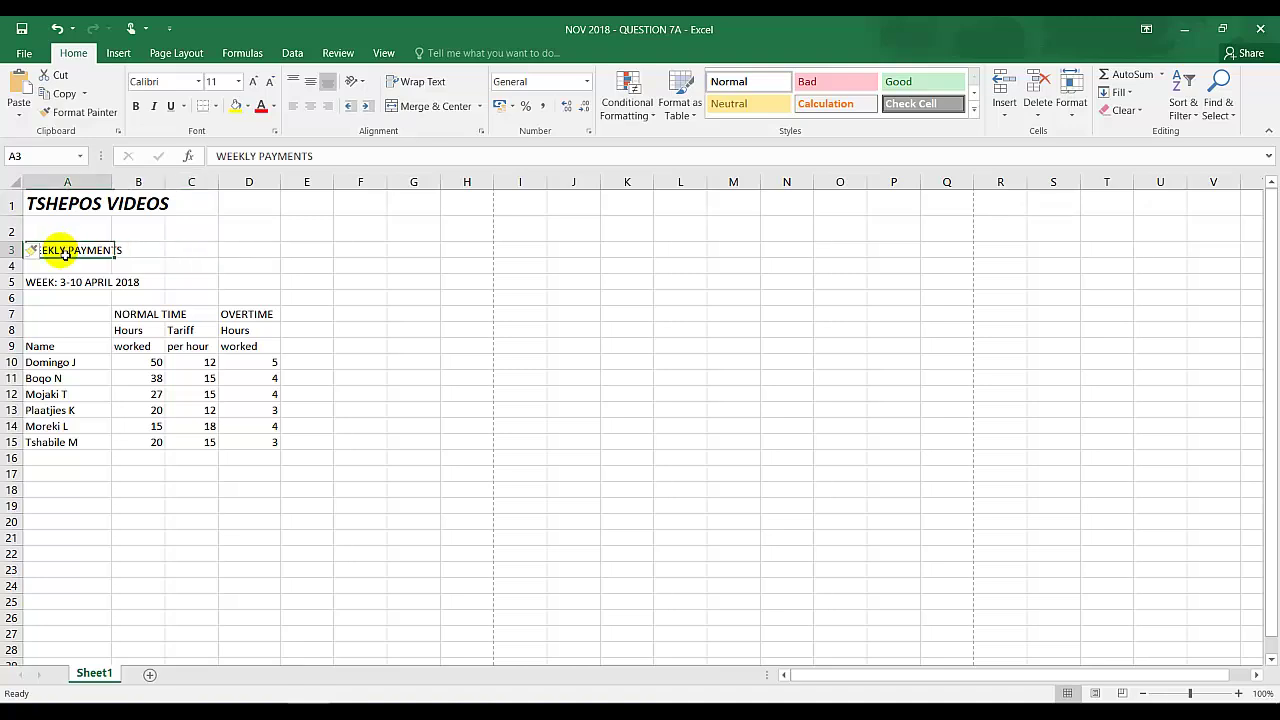
{"action": "left_click", "coordinate": [239, 82]}
{"action": "left_click", "coordinate": [215, 181]}
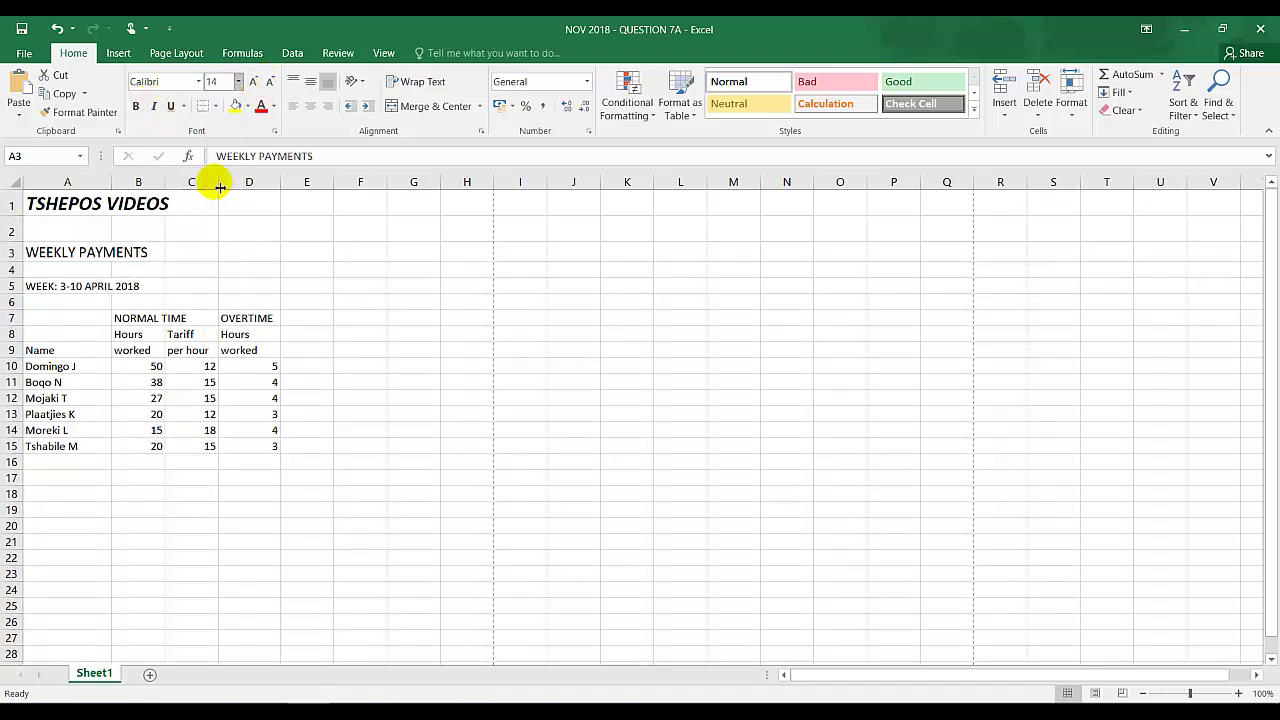
{"action": "left_click", "coordinate": [136, 108]}
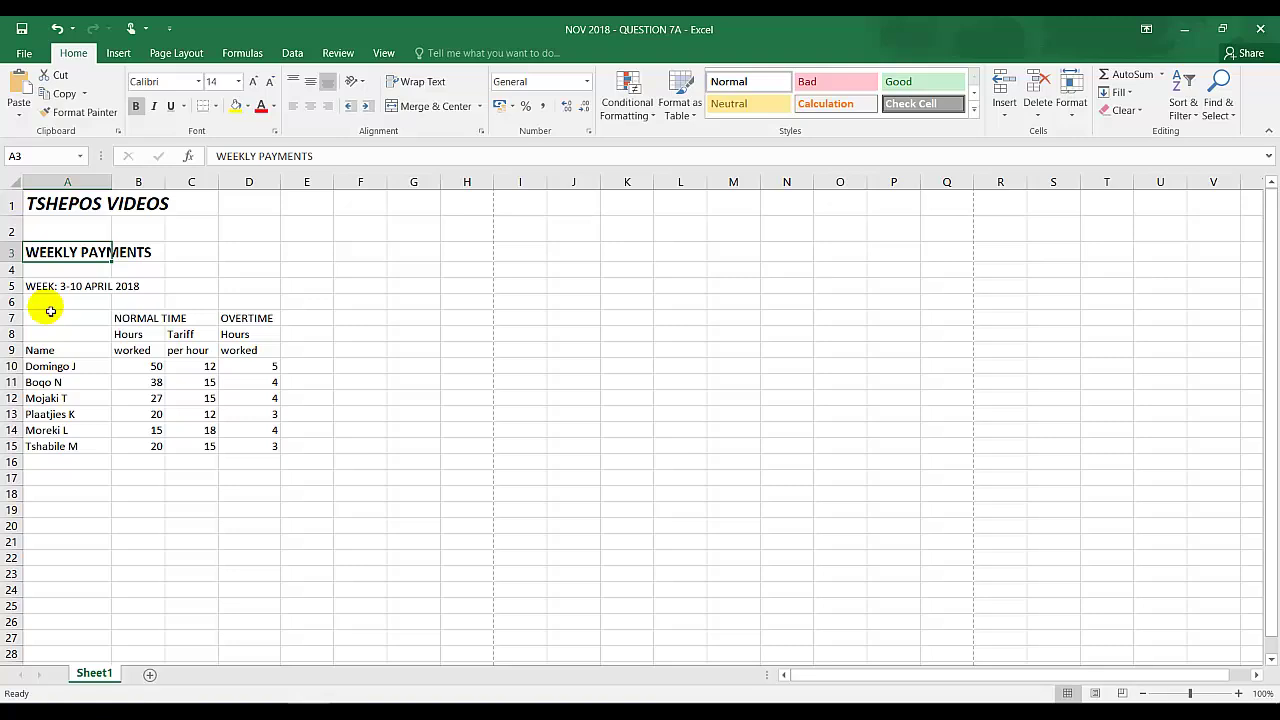
{"action": "left_click", "coordinate": [48, 286]}
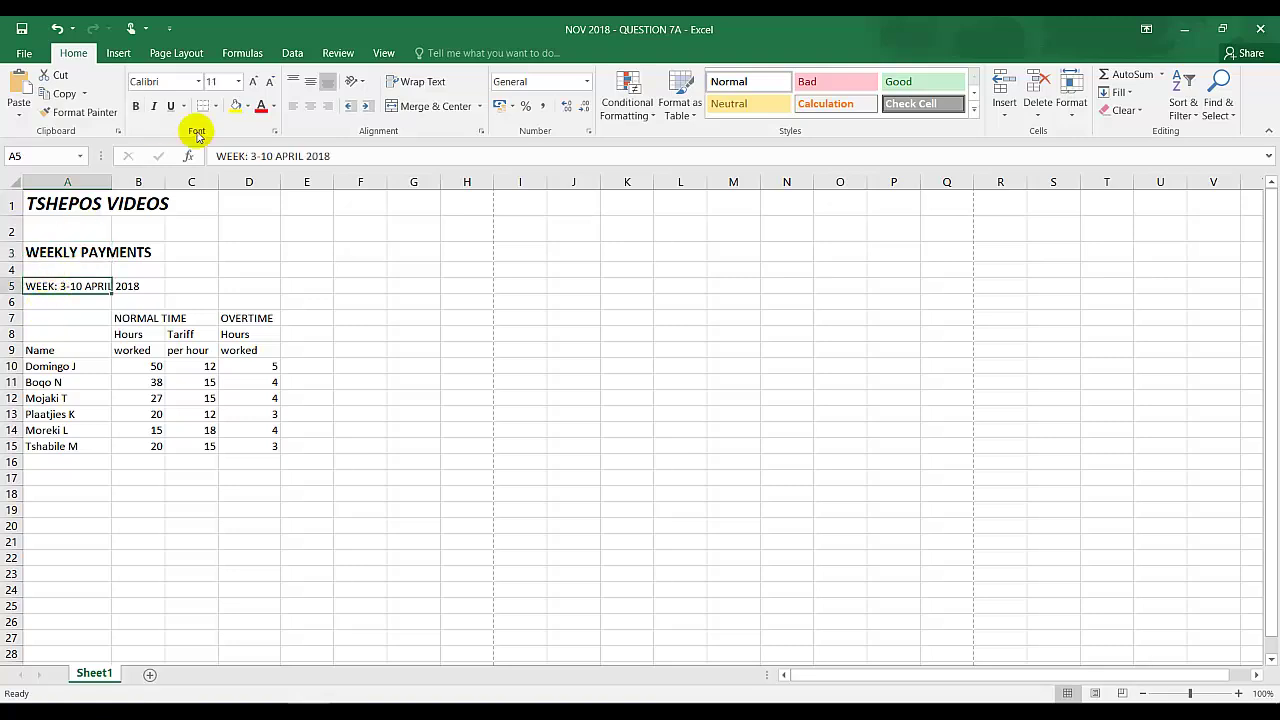
{"action": "left_click", "coordinate": [136, 106]}
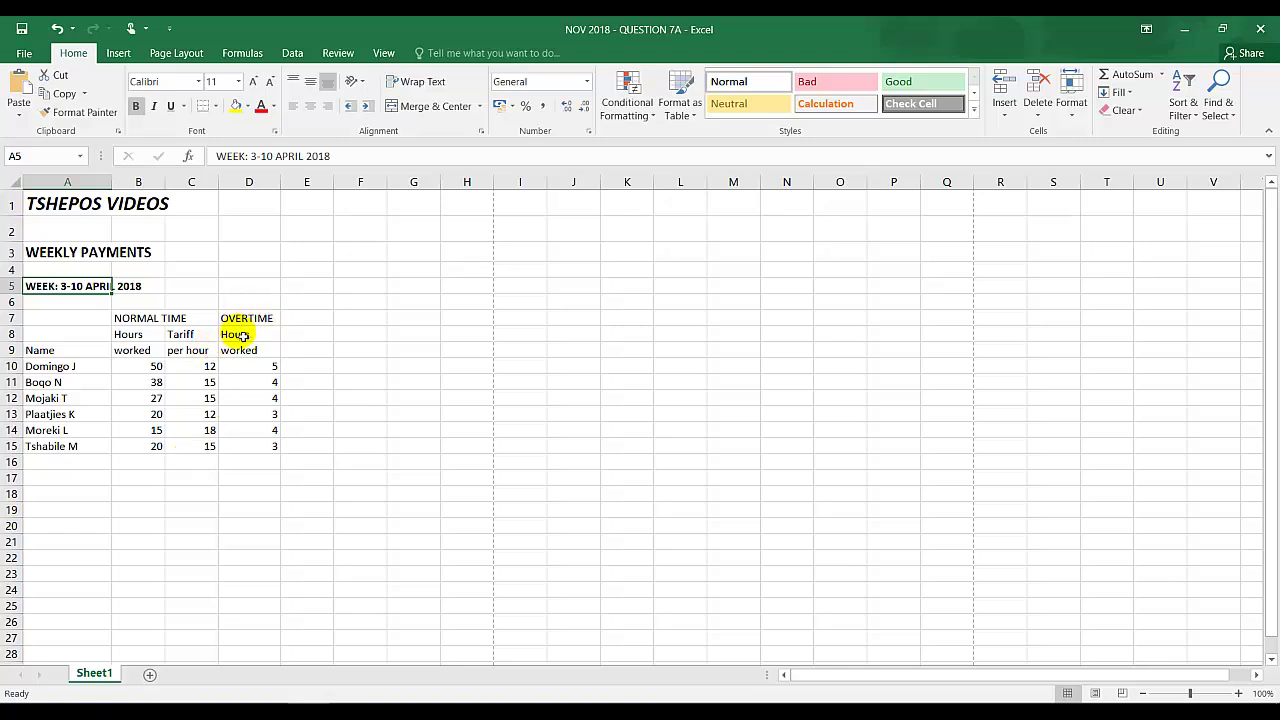
Step: Insert a new column before the OVERTIME column and enter the heading TOTAL in D9
{"action": "left_click", "coordinate": [186, 350]}
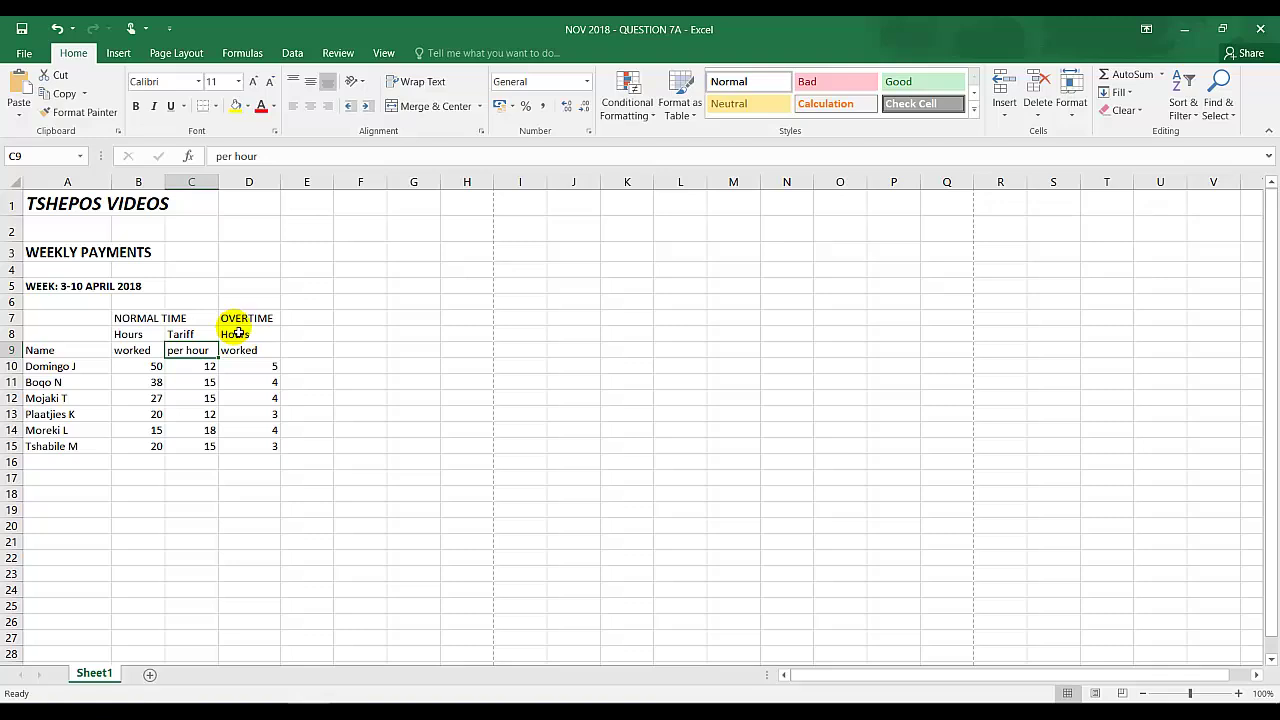
{"action": "left_click", "coordinate": [250, 184]}
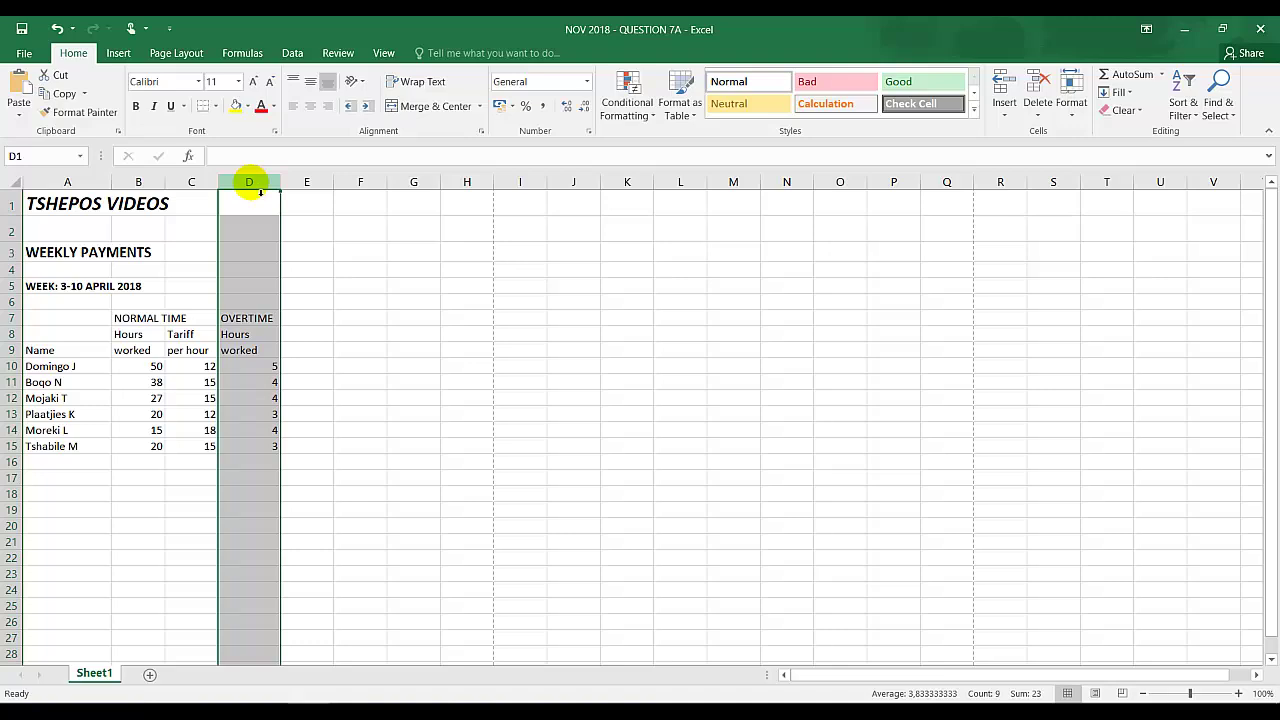
{"action": "right_click", "coordinate": [250, 190]}
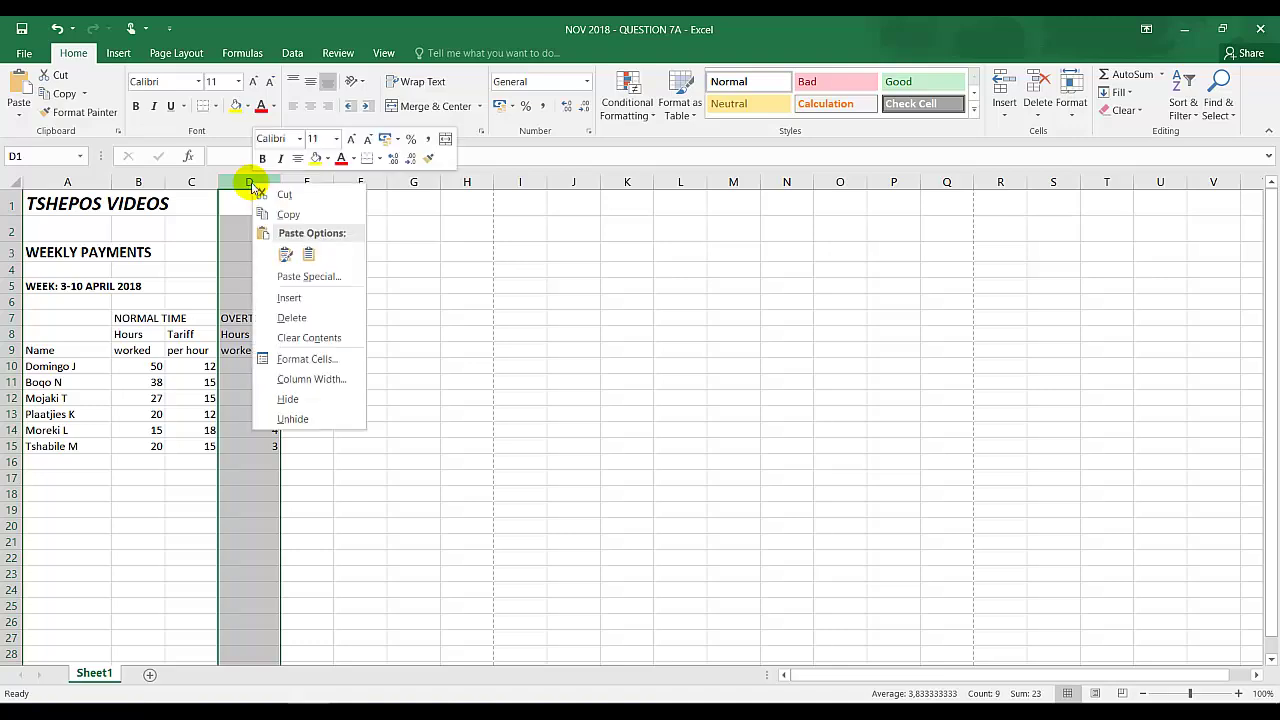
{"action": "left_click", "coordinate": [291, 303]}
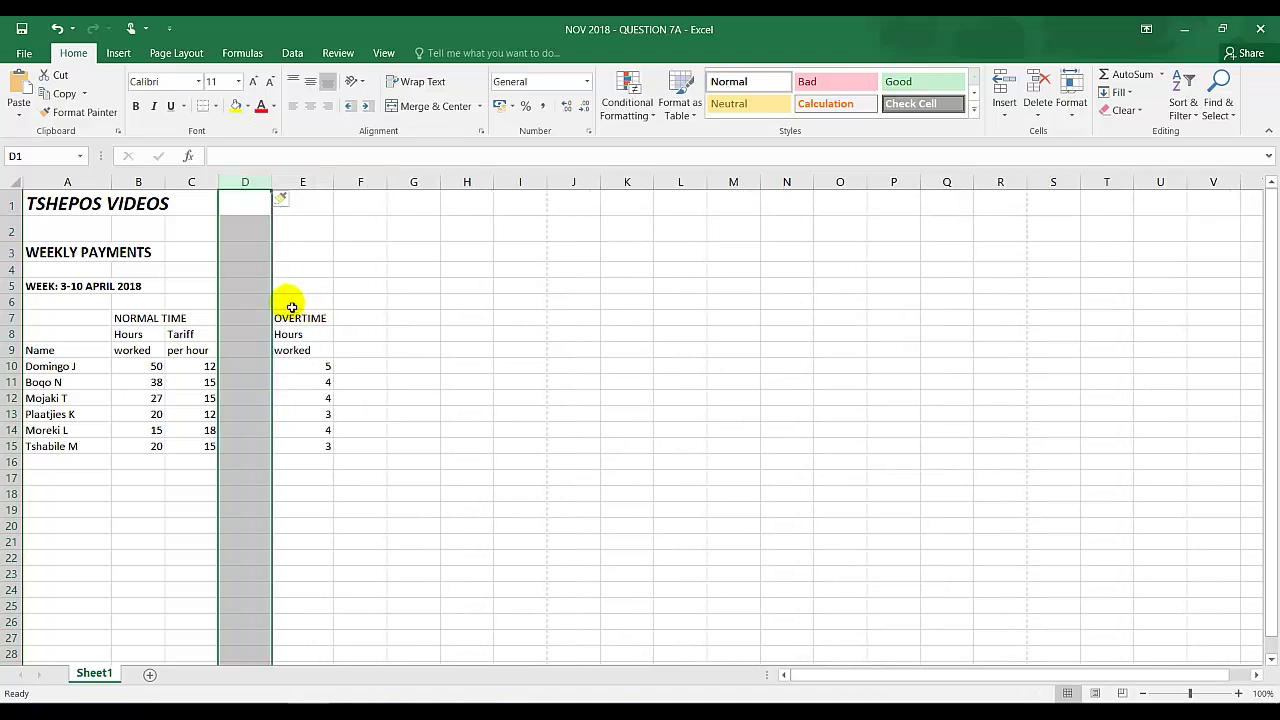
{"action": "left_click", "coordinate": [244, 357]}
{"action": "type", "text": "TOTAL"}
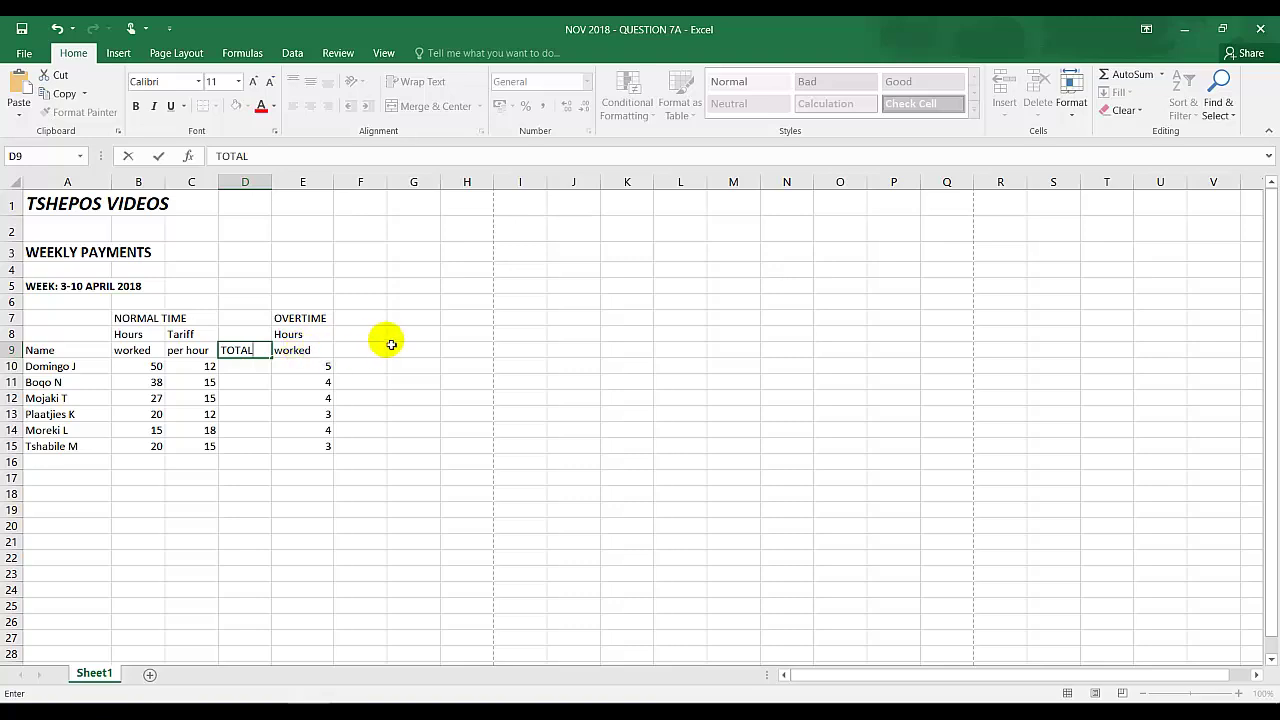
Step: Enter the overtime column heading in two cells, "Tarrif" in F8 and "per hour" in F9
{"action": "left_click", "coordinate": [359, 336]}
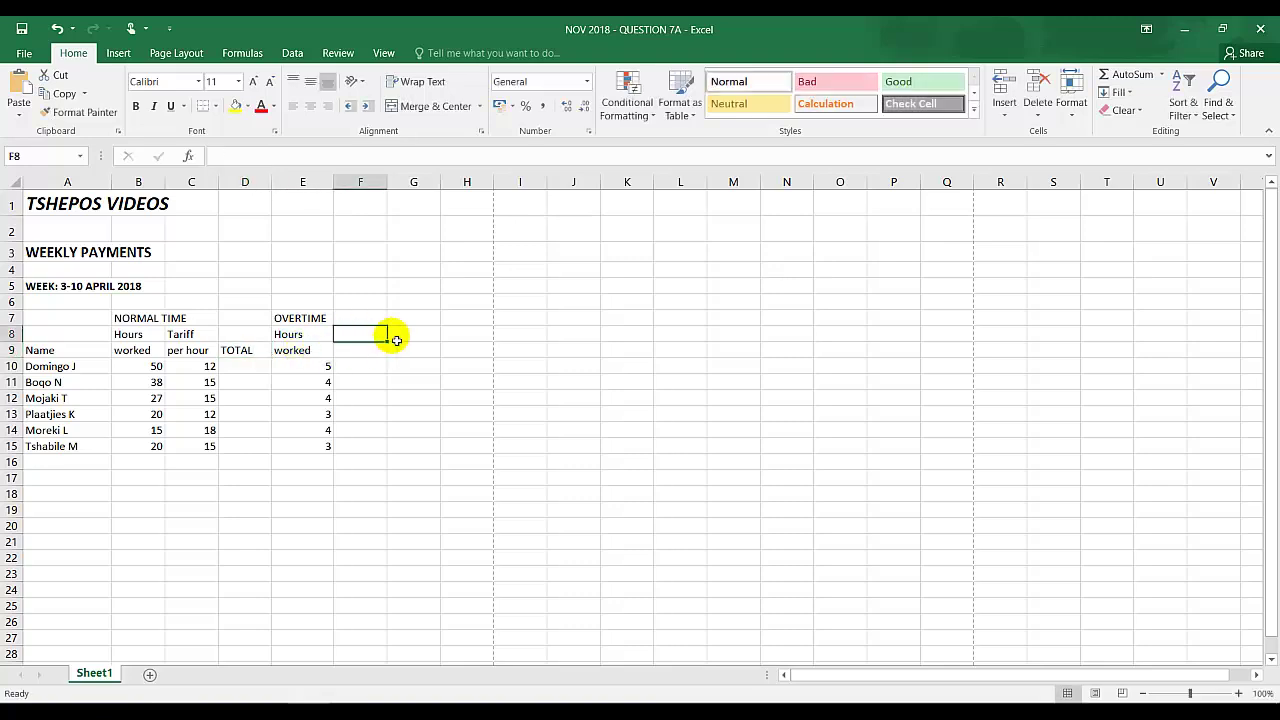
{"action": "type", "text": "Ta"}
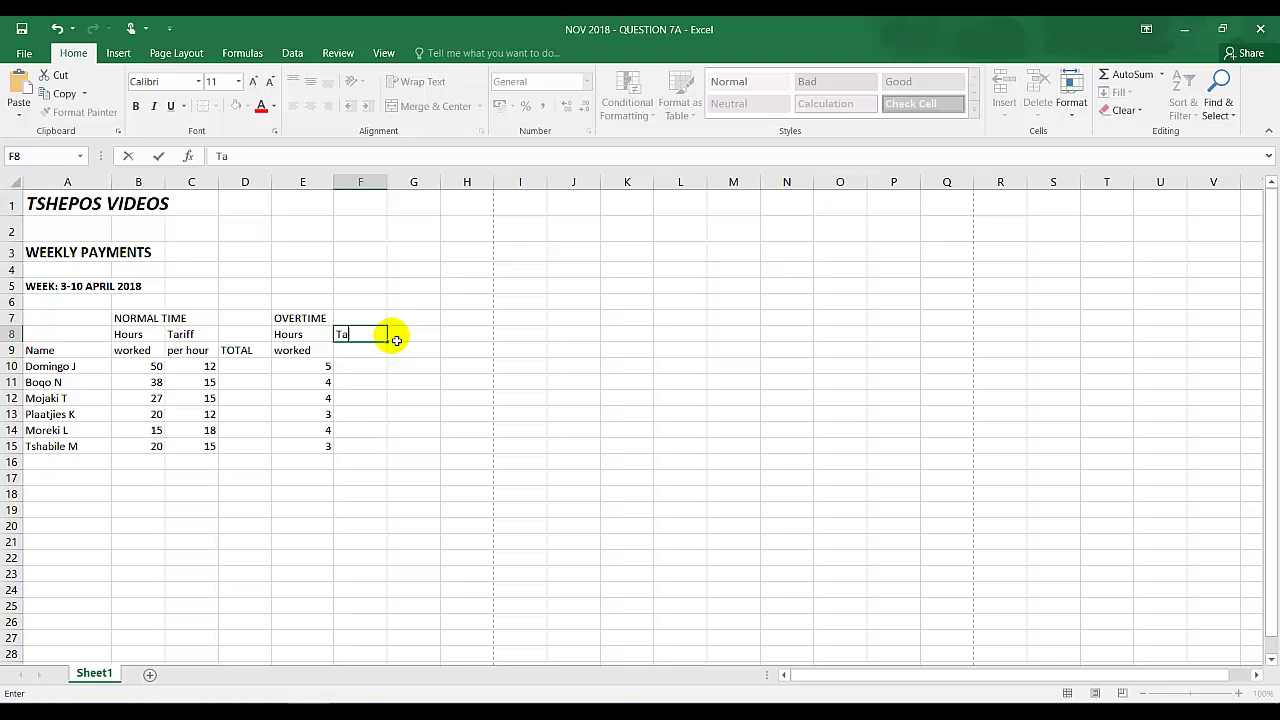
{"action": "type", "text": "rrif"}
{"action": "key", "text": "Return"}
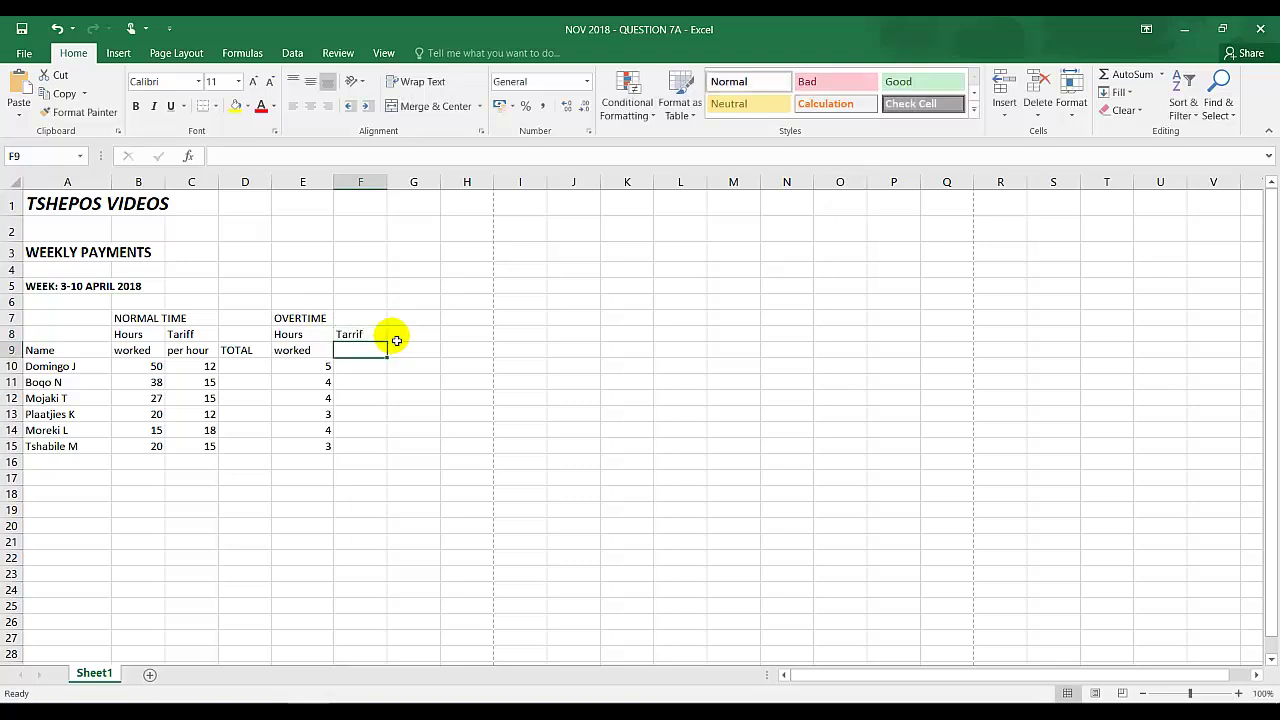
{"action": "type", "text": "per hou"}
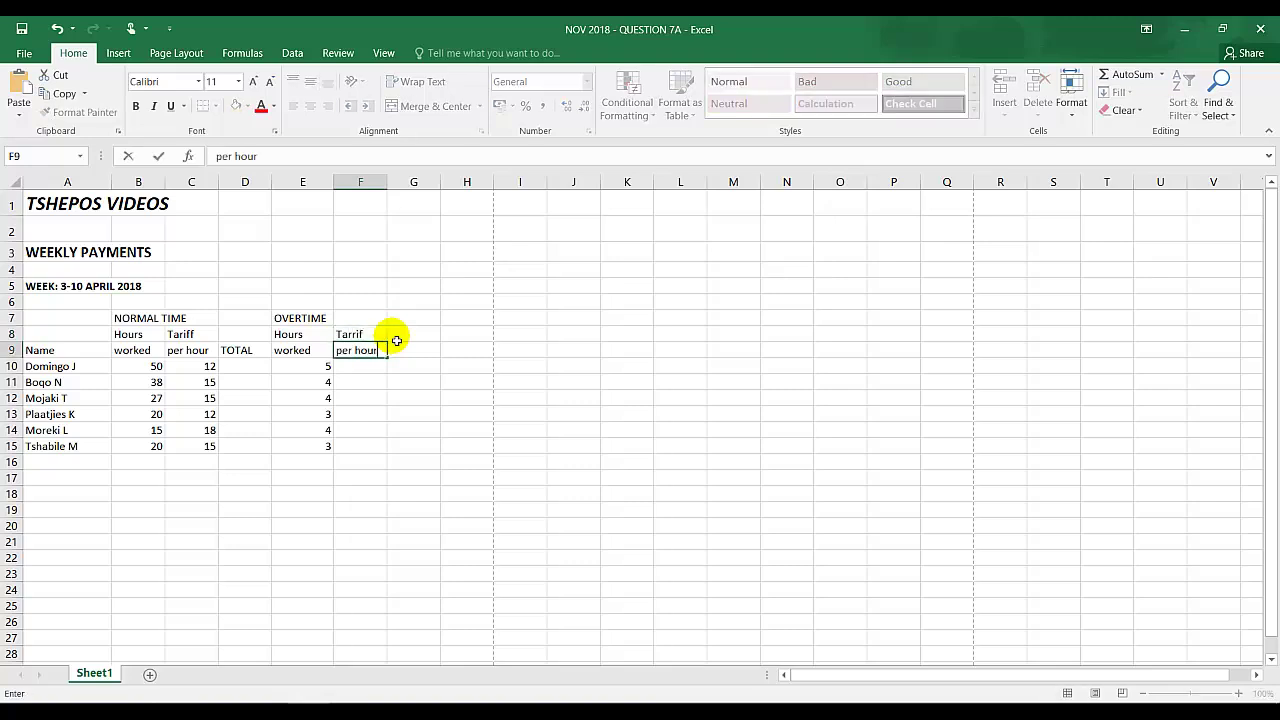
{"action": "type", "text": "r"}
{"action": "key", "text": "Tab"}
Step: Enter the heading "Total" for the overtime section in G9
{"action": "key", "text": "Up"}
{"action": "key", "text": "Up"}
{"action": "key", "text": "Down"}
{"action": "key", "text": "Down"}
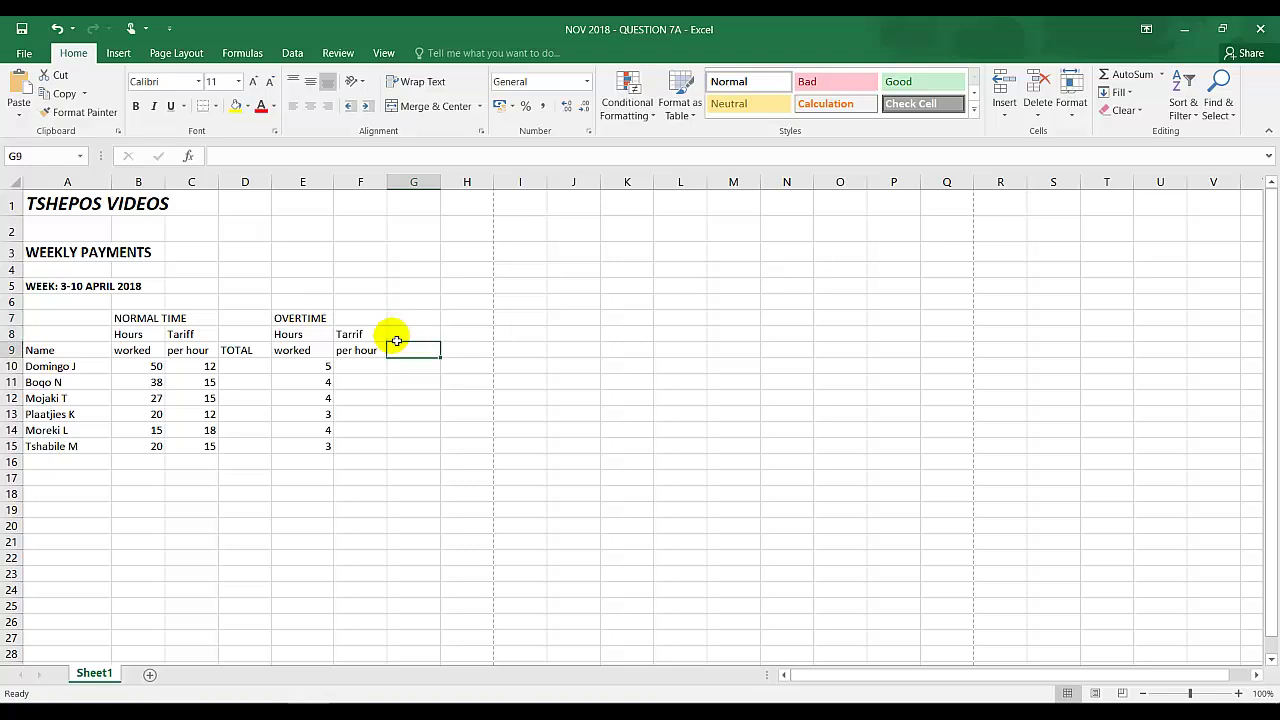
{"action": "type", "text": "Total"}
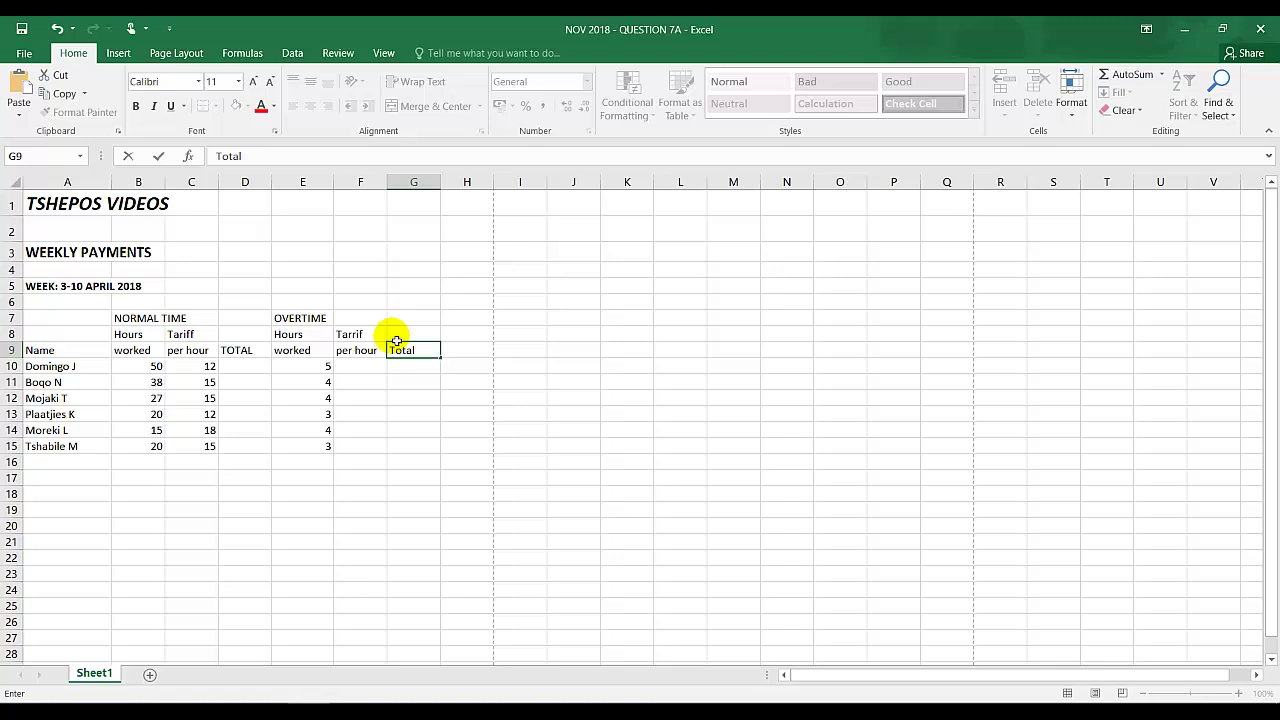
{"action": "key", "text": "Tab"}
Step: Enter the heading "Gross" in H8 and "Salary" in H9
{"action": "key", "text": "Up"}
{"action": "type", "text": "Gross"}
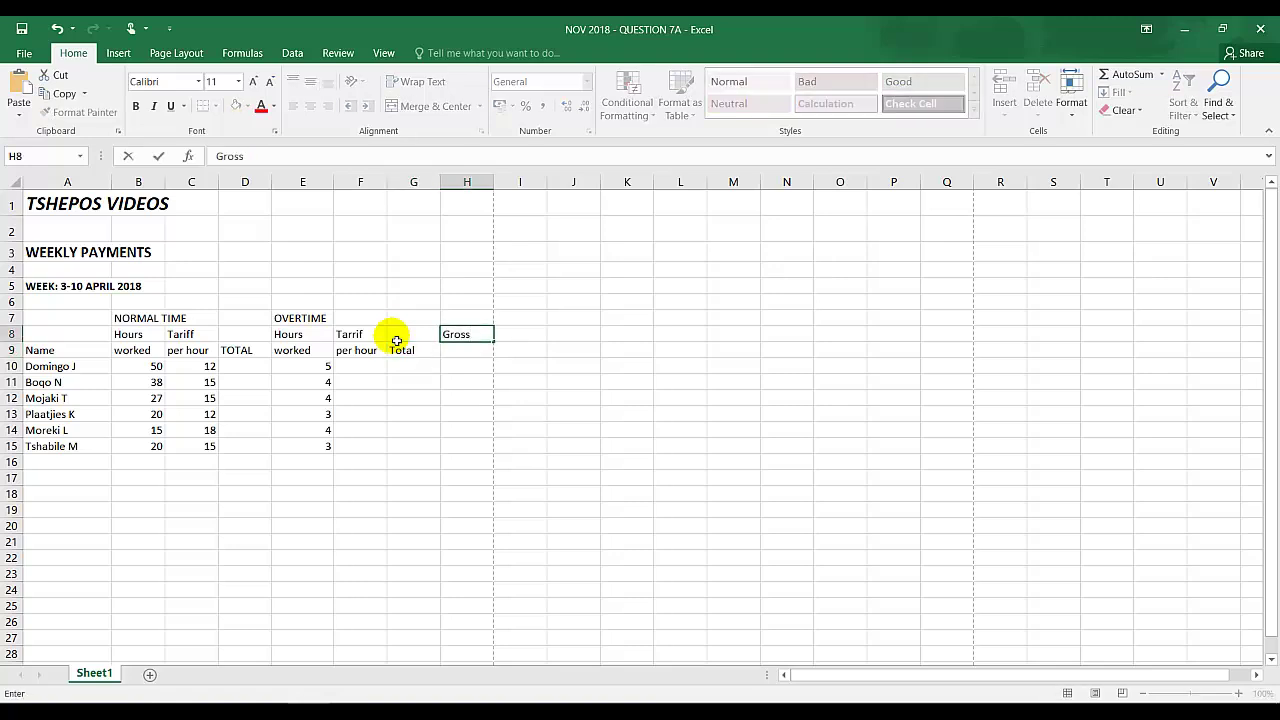
{"action": "key", "text": "Return"}
{"action": "type", "text": "S"}
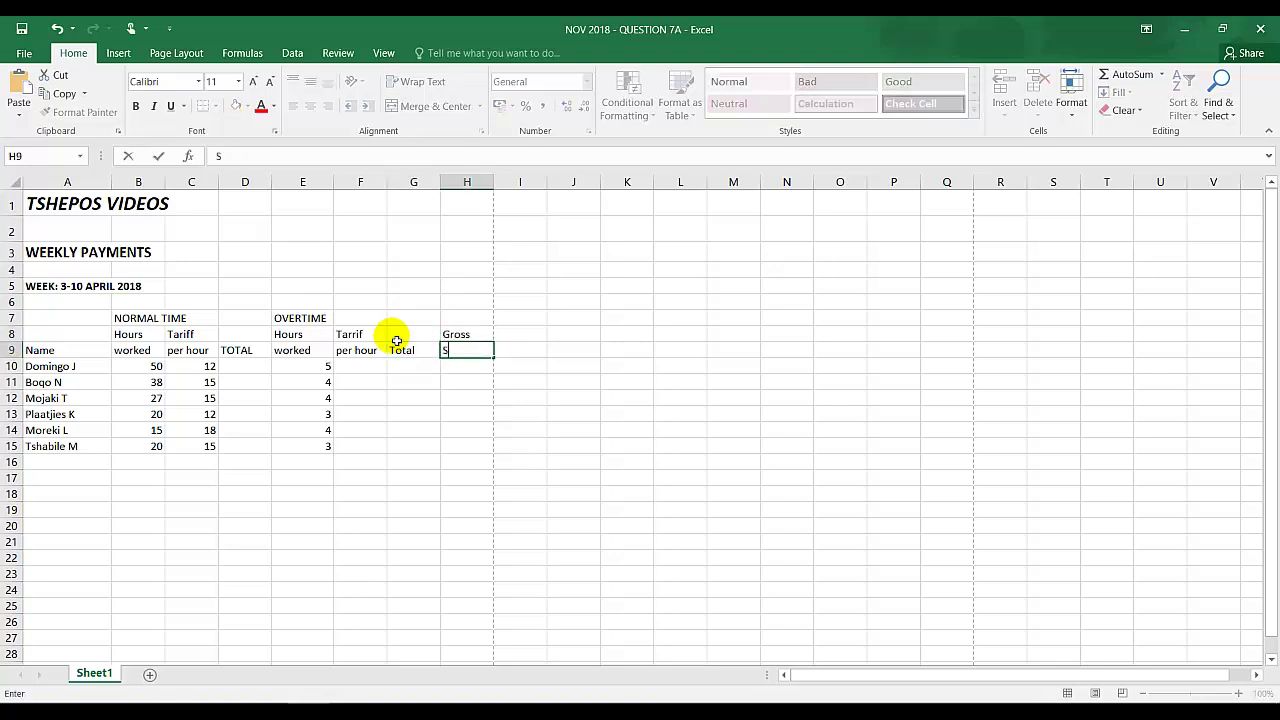
{"action": "type", "text": "alary"}
{"action": "left_click", "coordinate": [252, 384]}
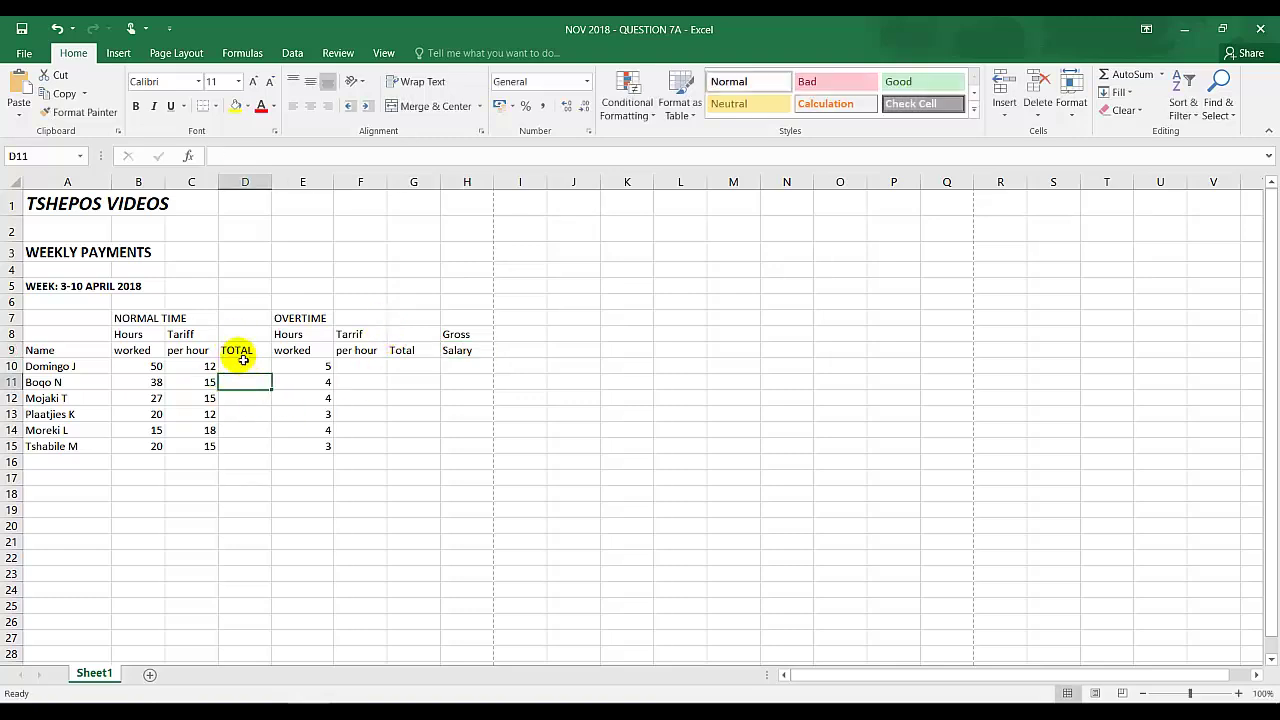
Step: Change the heading in D9 to "Total" so only its first letter is a capital
{"action": "left_click", "coordinate": [236, 351]}
{"action": "double_click", "coordinate": [240, 352]}
{"action": "double_click", "coordinate": [250, 352]}
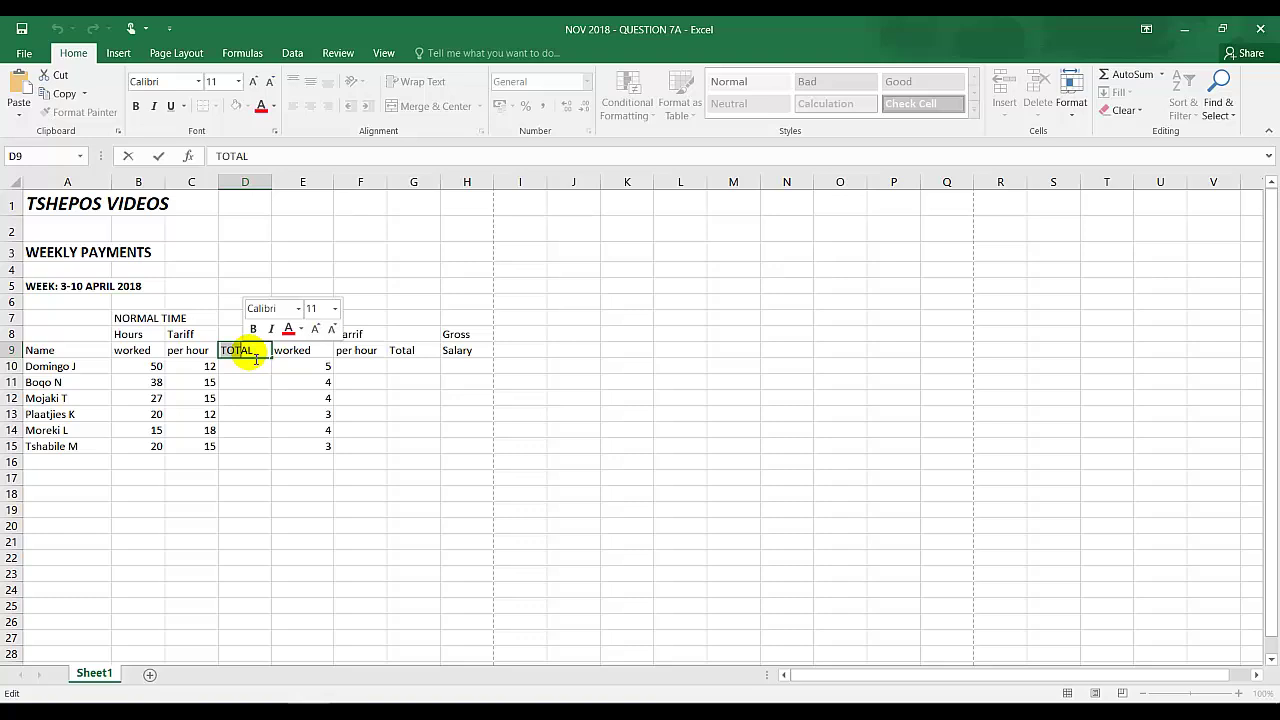
{"action": "type", "text": "L"}
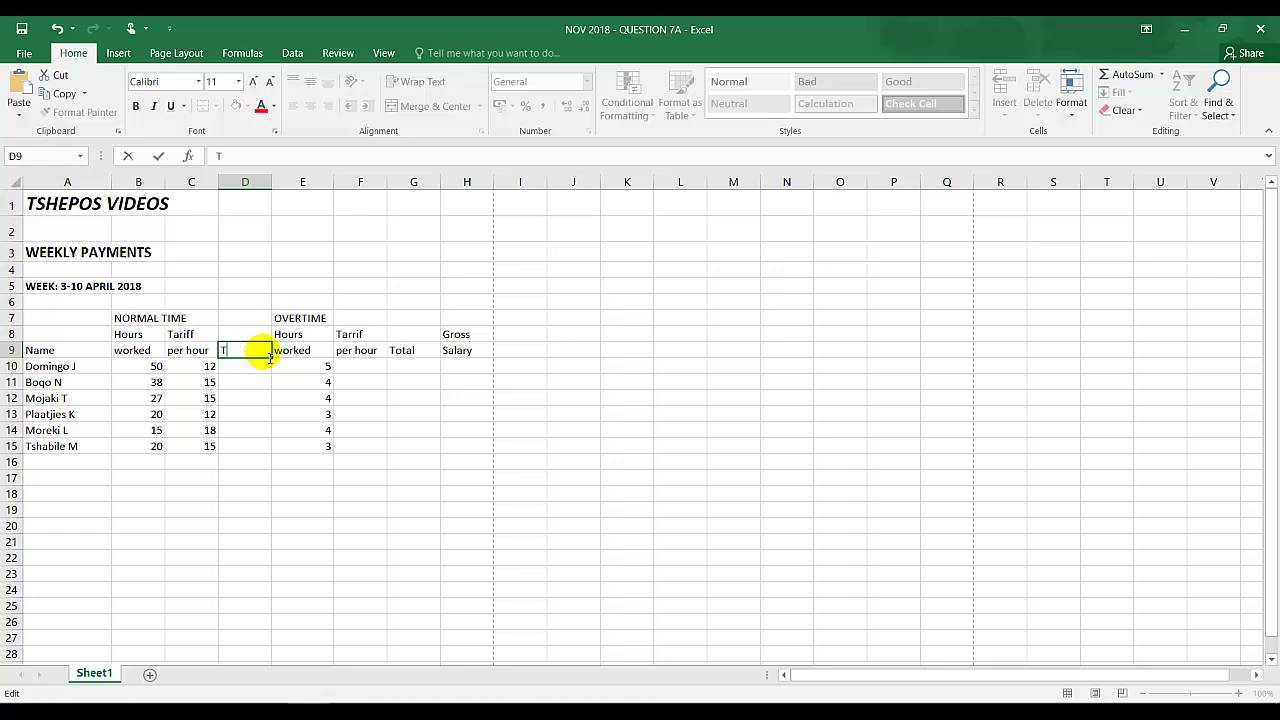
{"action": "type", "text": "otal"}
{"action": "key", "text": "Return"}
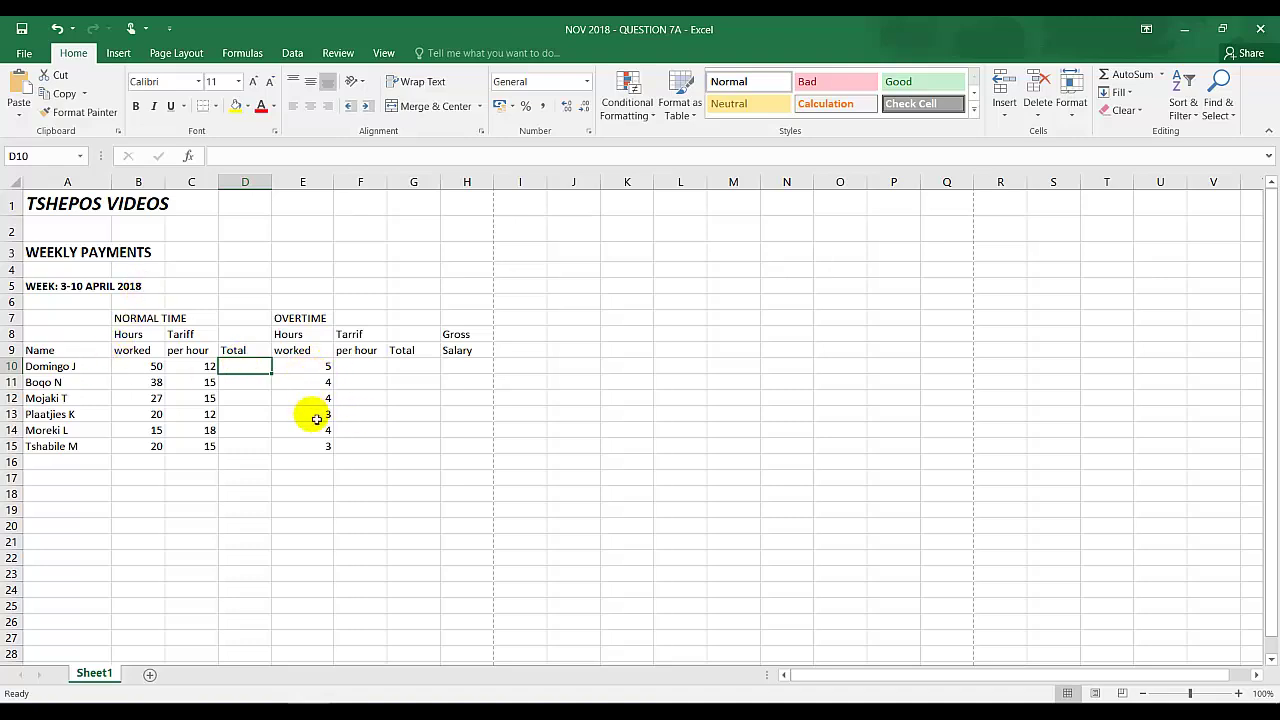
Step: Centre the table headings in A7:H9 horizontally
{"action": "left_click", "coordinate": [352, 460]}
{"action": "left_click_drag", "start_coordinate": [486, 349], "coordinate": [26, 327]}
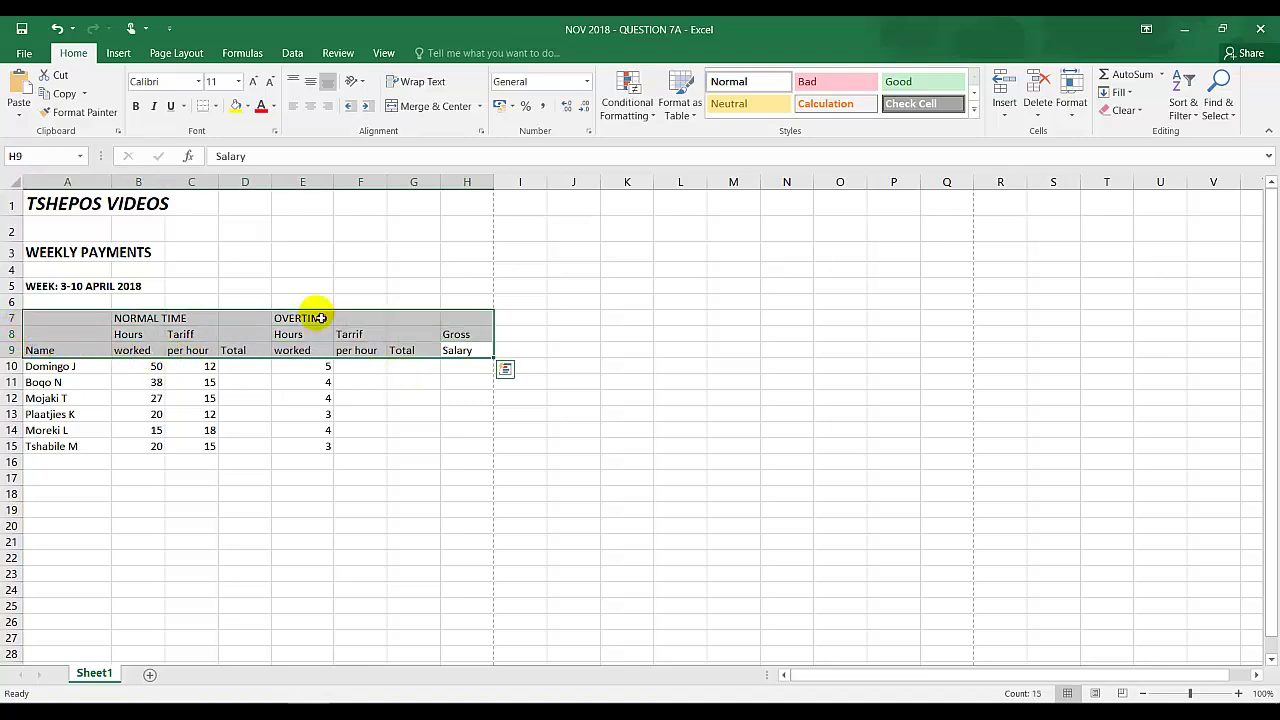
{"action": "left_click", "coordinate": [310, 105]}
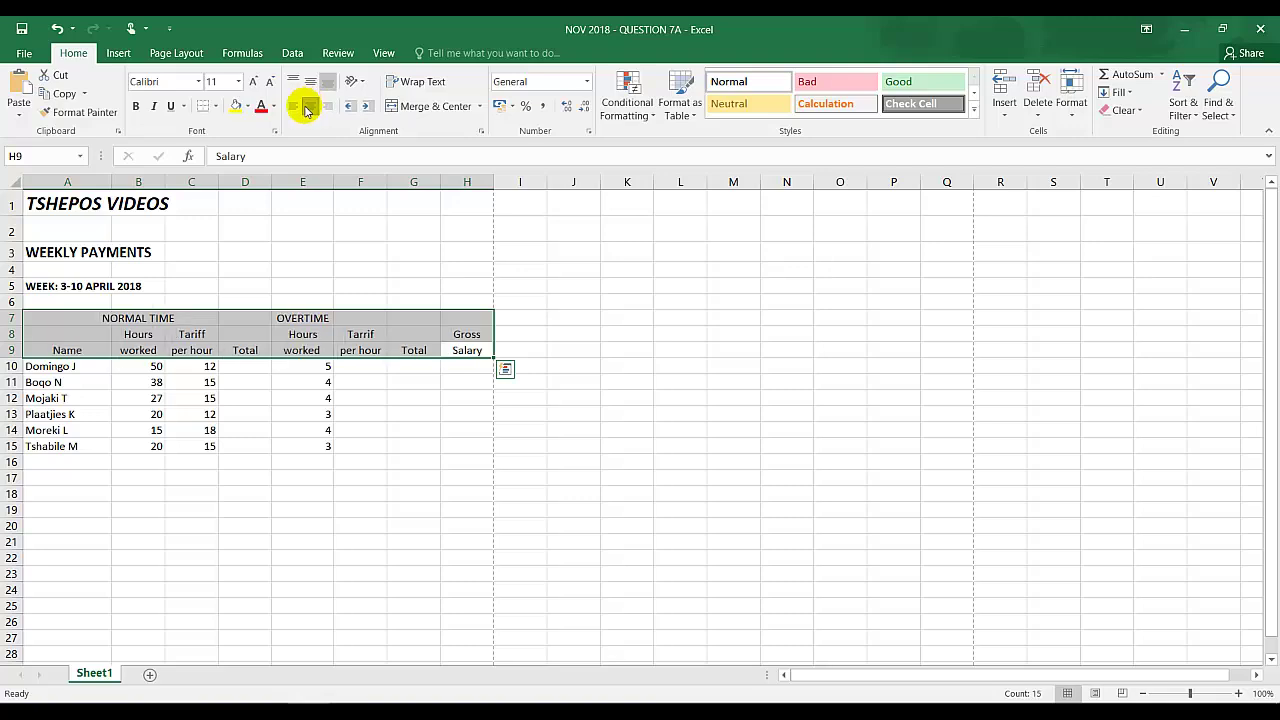
Step: Merge and centre the title "TSHEPOS VIDEOS" across A1:H1
{"action": "left_click", "coordinate": [428, 418]}
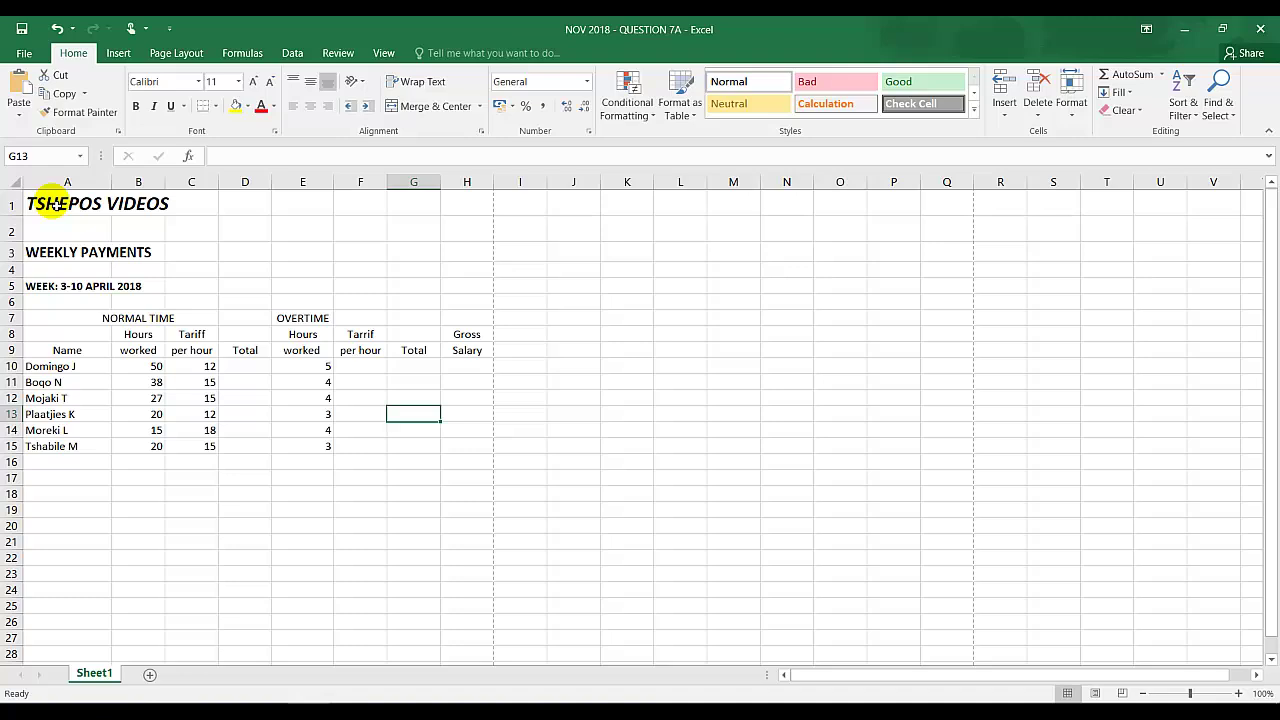
{"action": "left_click", "coordinate": [73, 289]}
{"action": "left_click", "coordinate": [293, 271]}
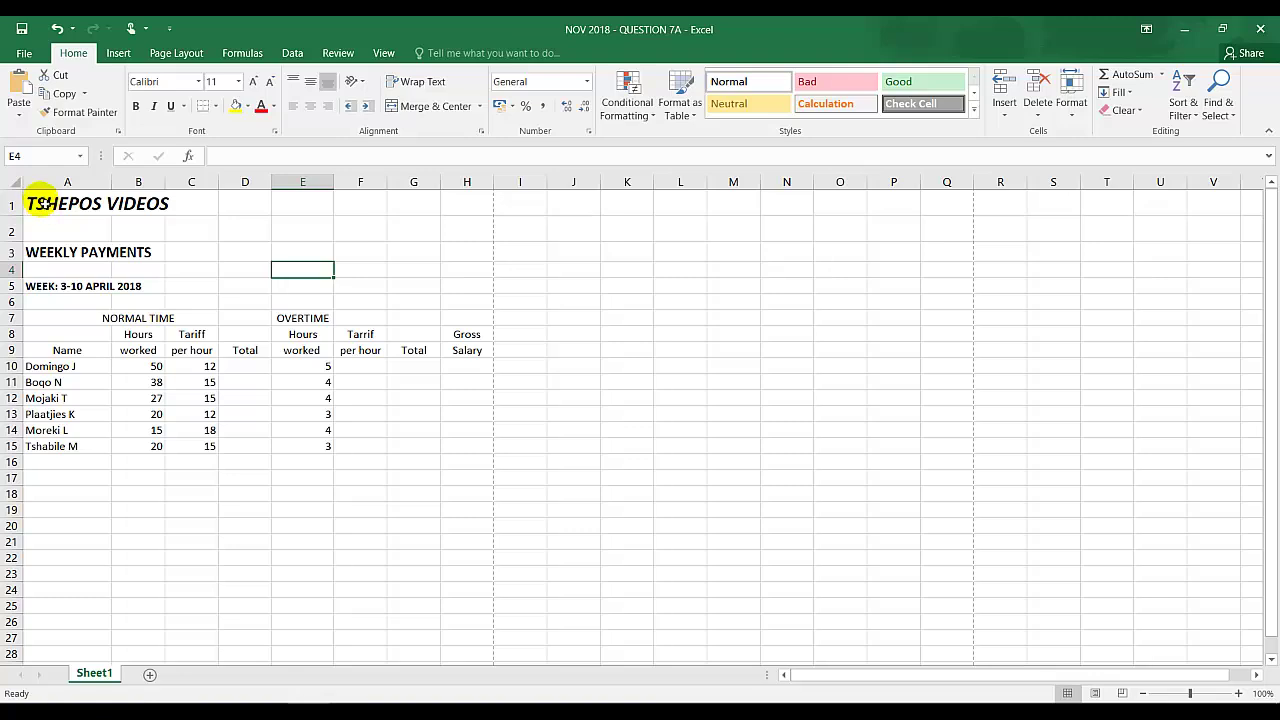
{"action": "left_click_drag", "start_coordinate": [43, 203], "coordinate": [466, 212]}
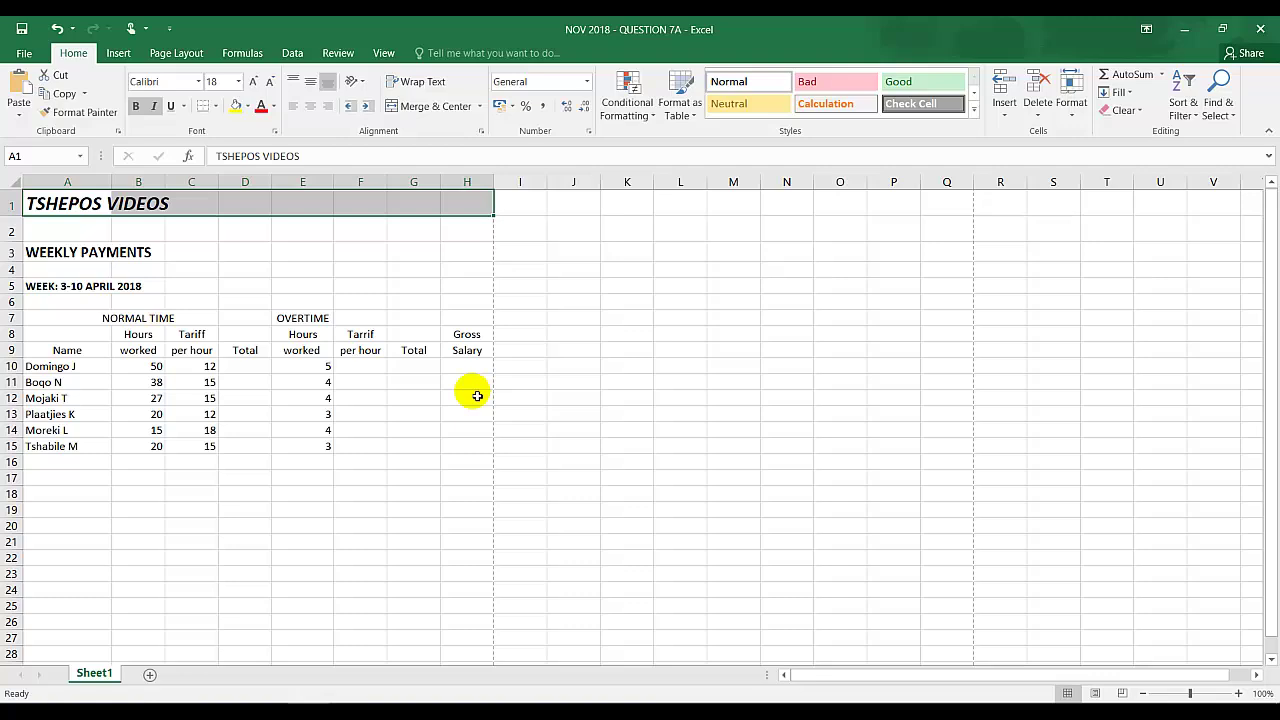
{"action": "left_click", "coordinate": [427, 108]}
Step: Merge and centre the "WEEKLY PAYMENTS" heading across A3:H3 and the week line across A5:H5
{"action": "left_click", "coordinate": [195, 253]}
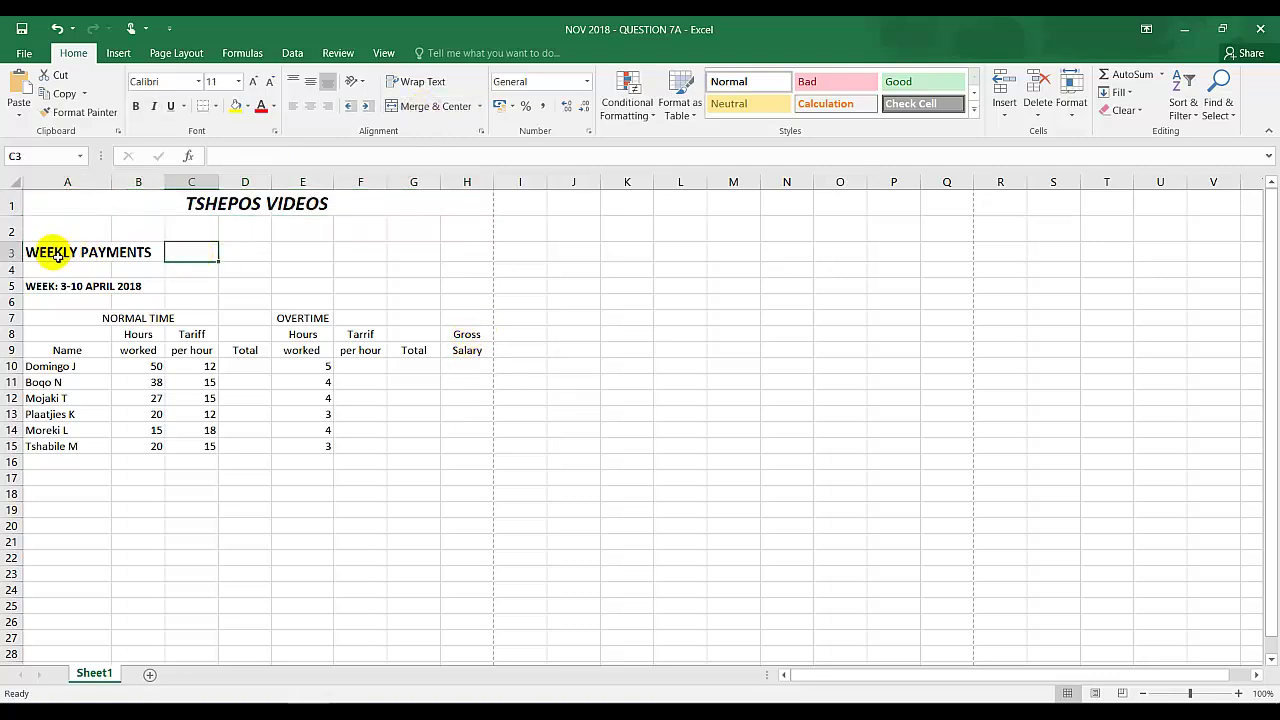
{"action": "left_click_drag", "start_coordinate": [58, 256], "coordinate": [458, 248]}
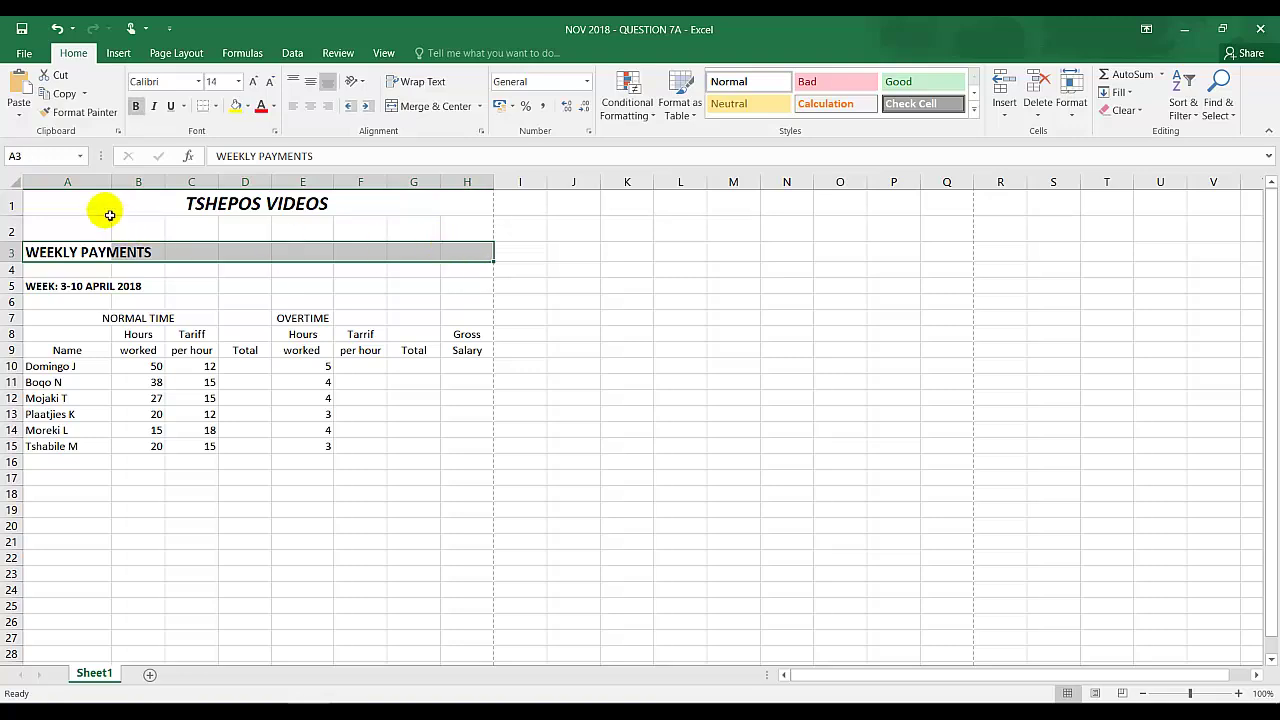
{"action": "left_click", "coordinate": [434, 108]}
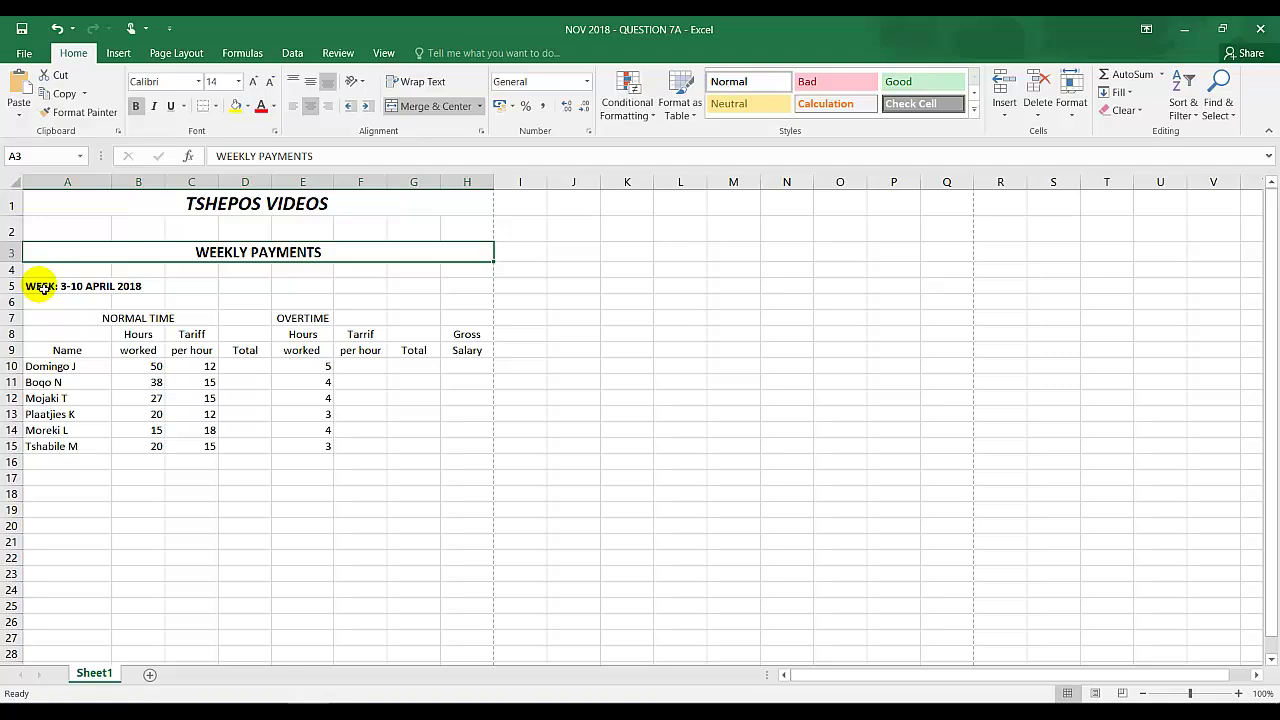
{"action": "left_click_drag", "start_coordinate": [42, 288], "coordinate": [458, 288]}
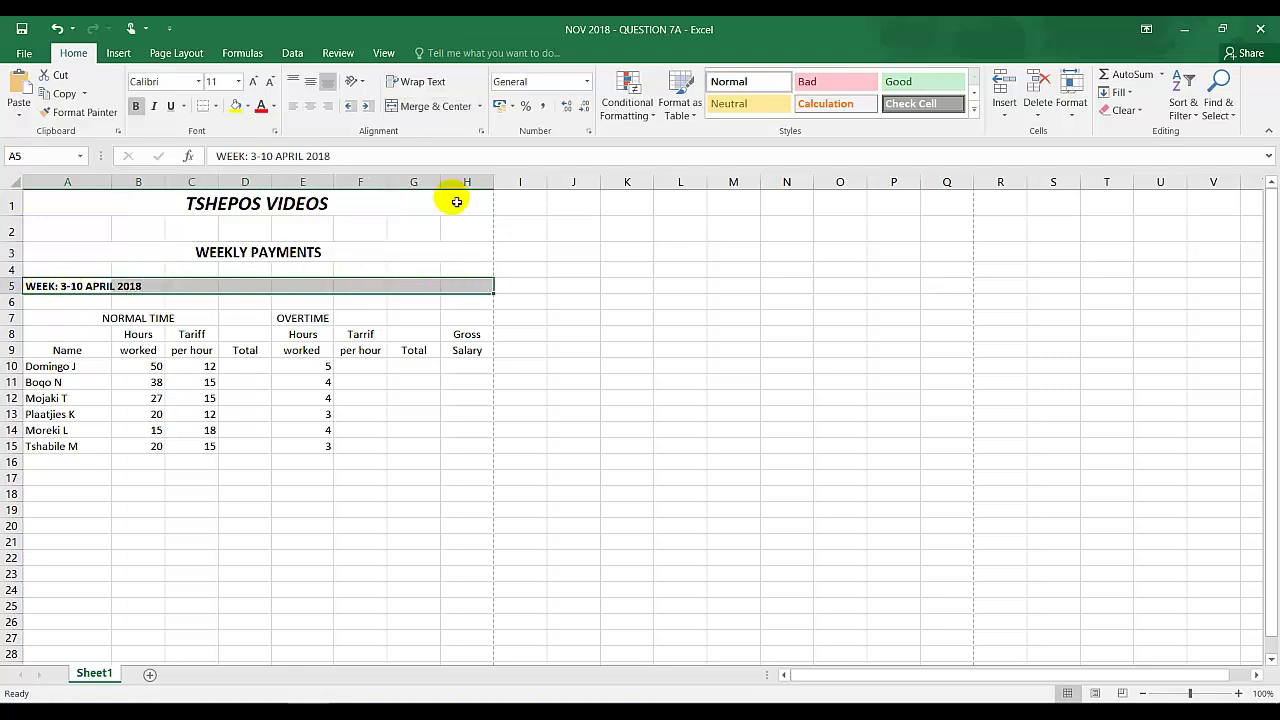
{"action": "left_click", "coordinate": [430, 110]}
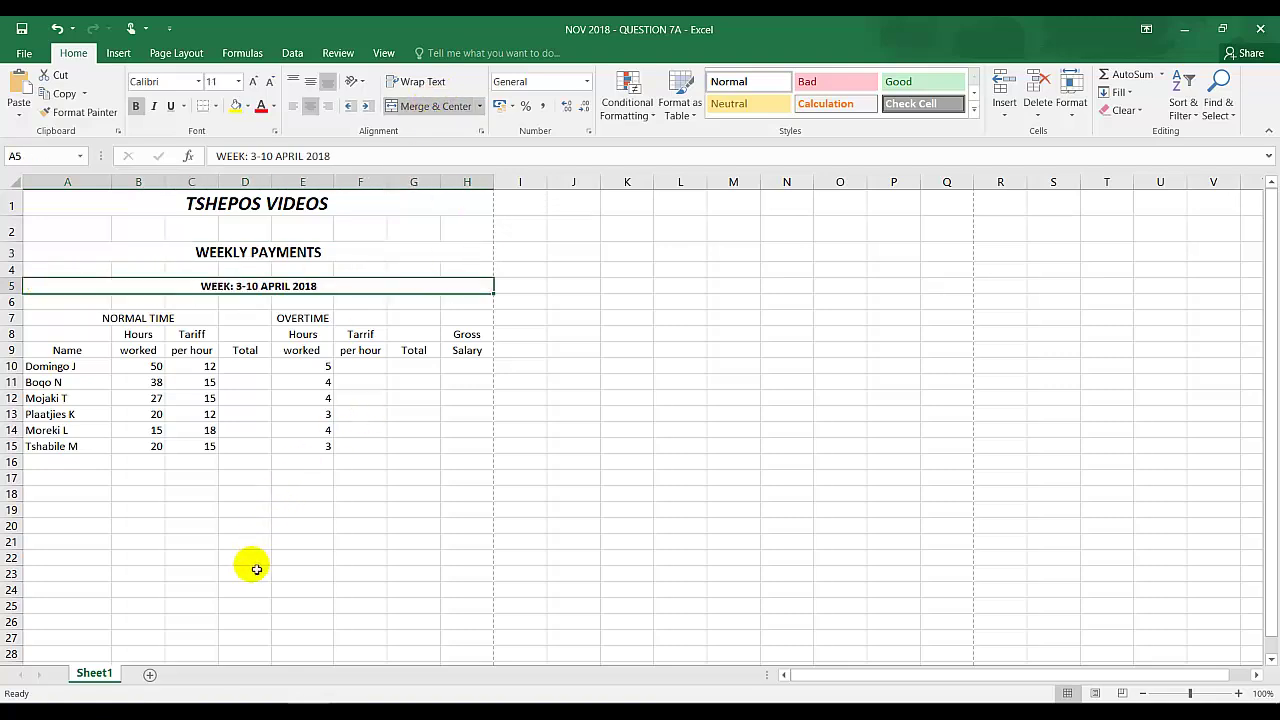
{"action": "left_click", "coordinate": [256, 569]}
Step: Enter the label "Number of employees" in A17, one row below the employee list
{"action": "left_click", "coordinate": [45, 463]}
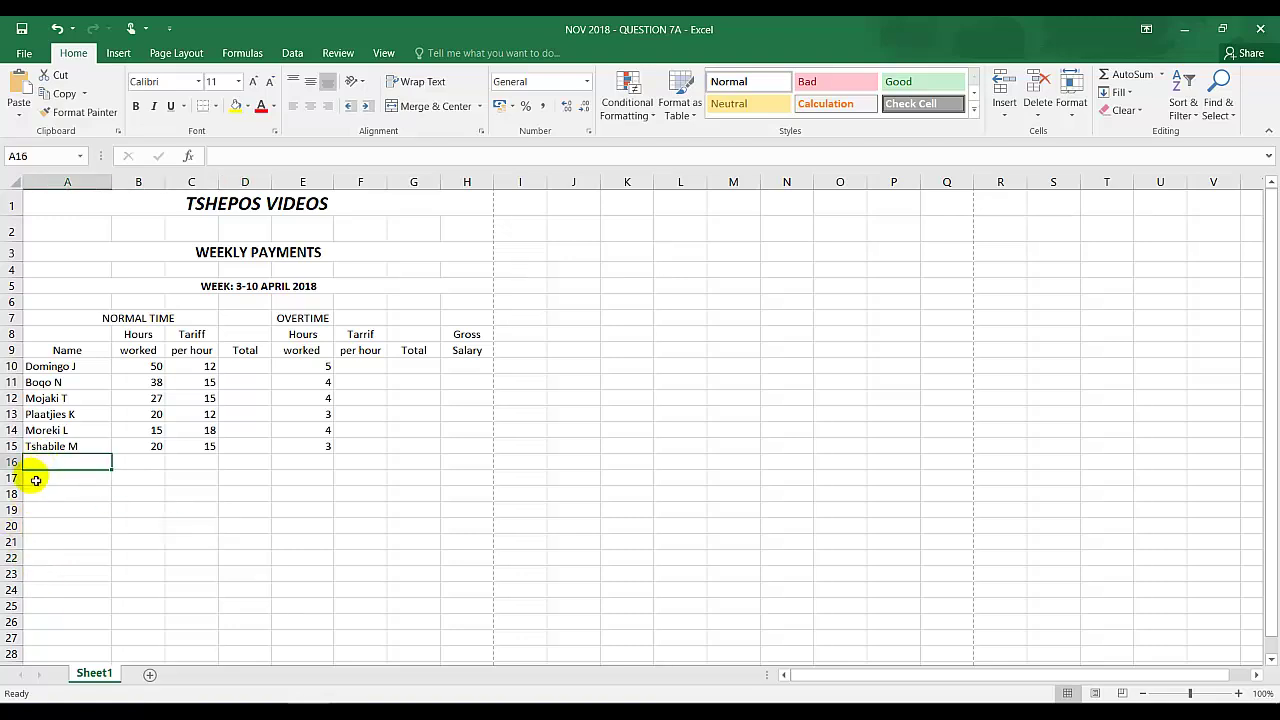
{"action": "left_click", "coordinate": [47, 484]}
{"action": "type", "text": "Numb"}
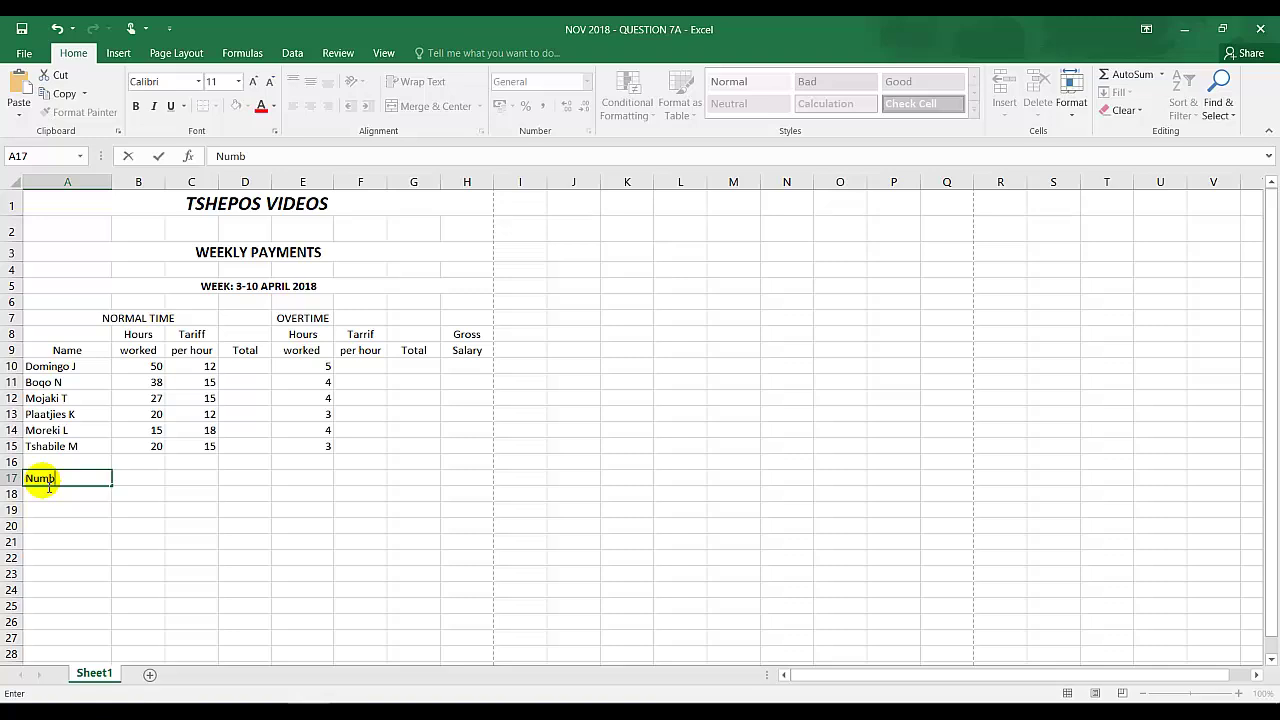
{"action": "type", "text": "er if"}
{"action": "type", "text": " employees"}
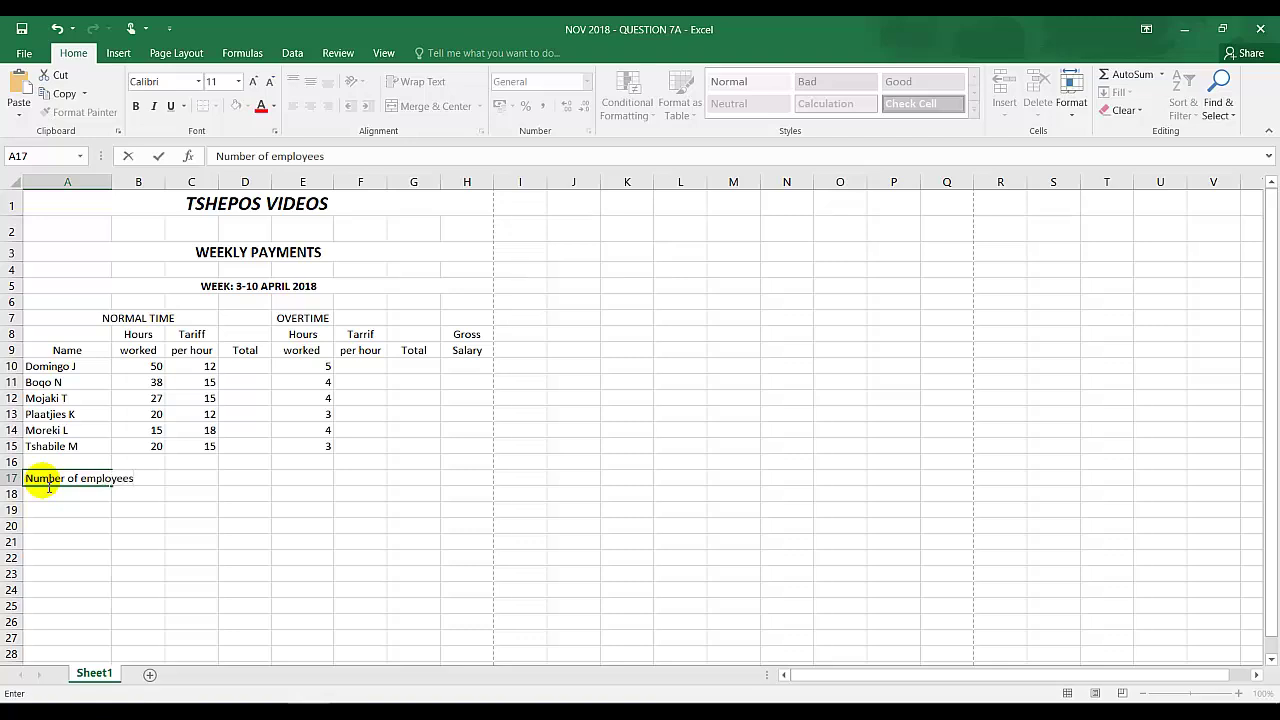
Step: Enter the placeholder "E" in H17, in the same row as the number of employees label
{"action": "key", "text": "Right"}
{"action": "key", "text": "Right"}
{"action": "key", "text": "Right"}
{"action": "key", "text": "Right"}
{"action": "key", "text": "Right"}
{"action": "key", "text": "Right"}
{"action": "key", "text": "Right"}
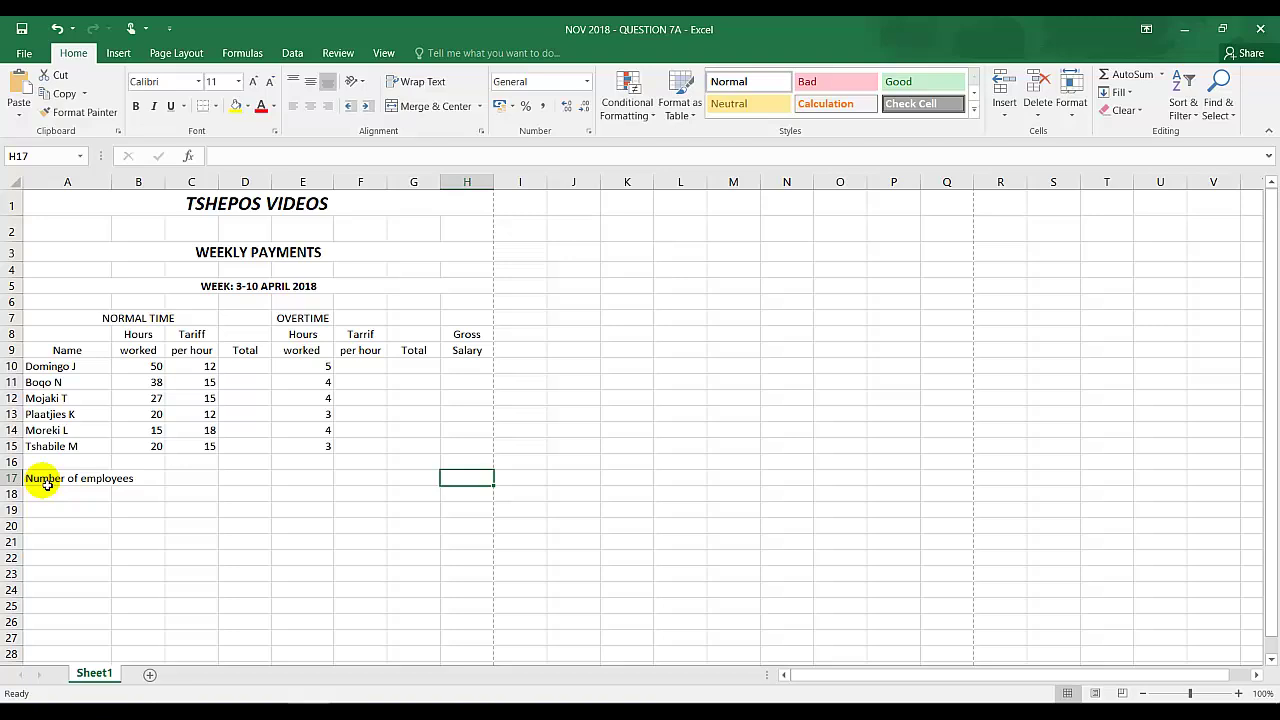
{"action": "type", "text": "E"}
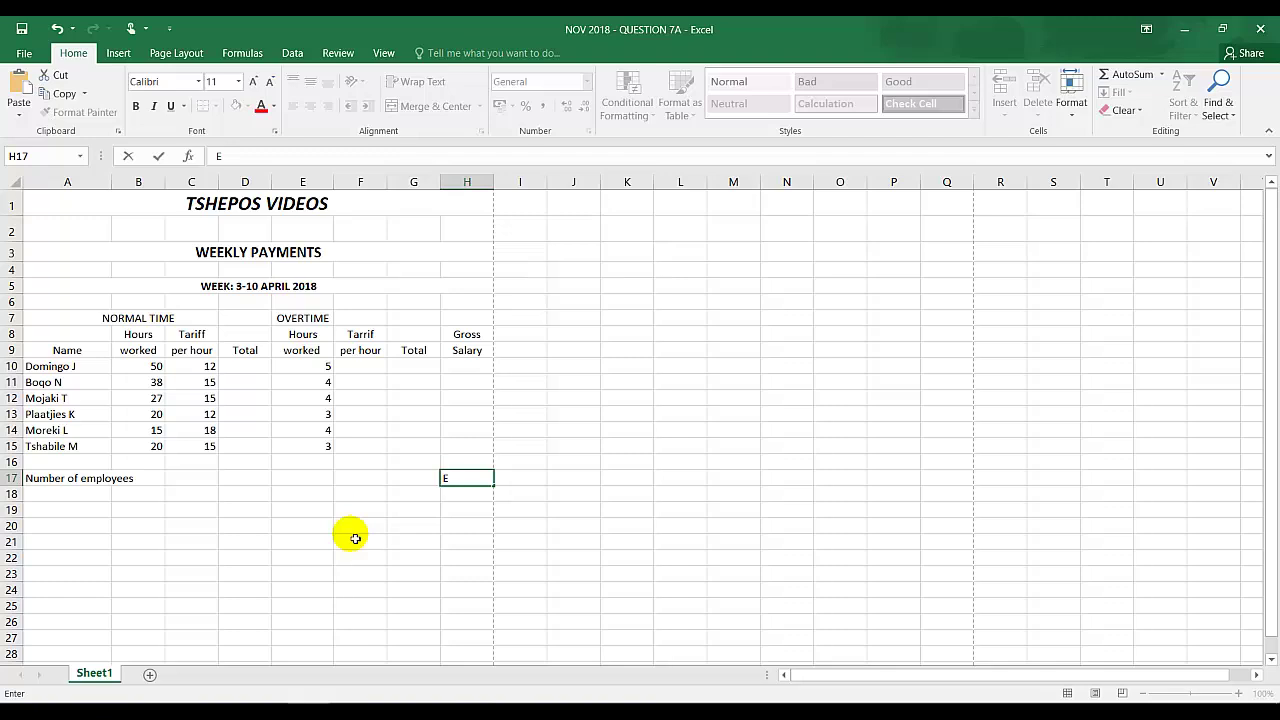
{"action": "left_click", "coordinate": [356, 541]}
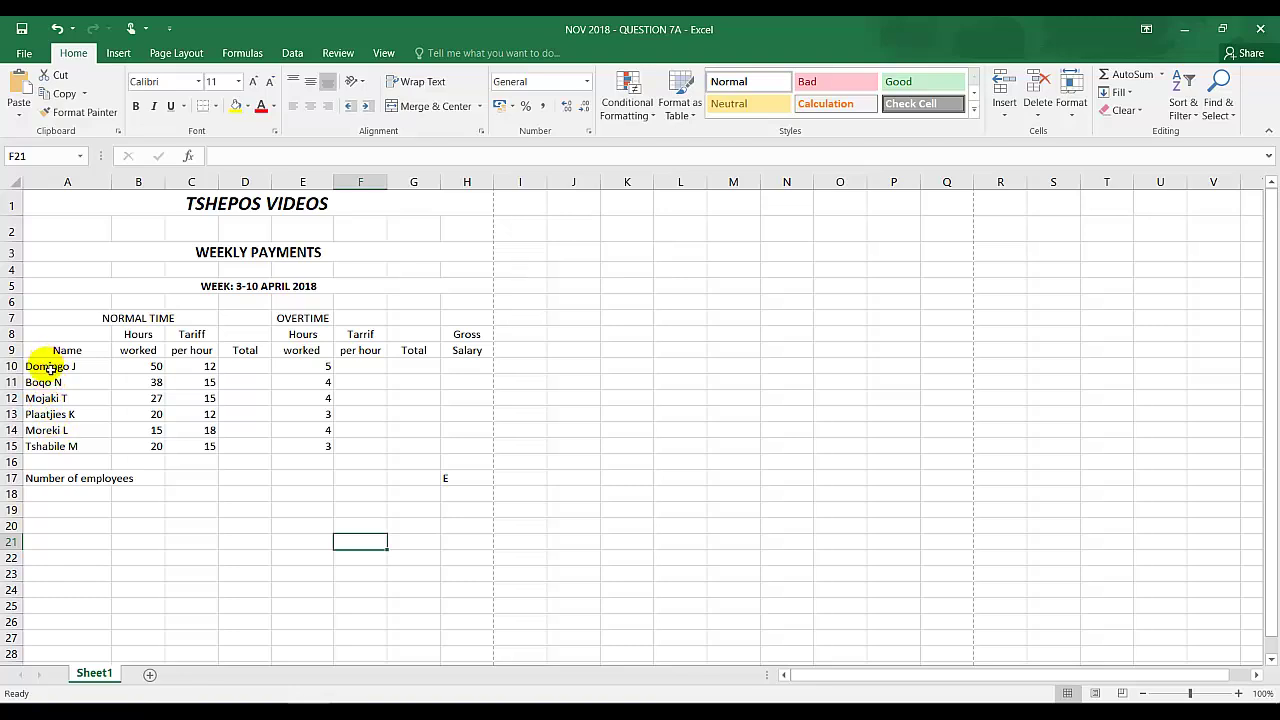
Step: Sort the employee rows A10:E15 from A to Z by name
{"action": "left_click_drag", "start_coordinate": [50, 367], "coordinate": [309, 449]}
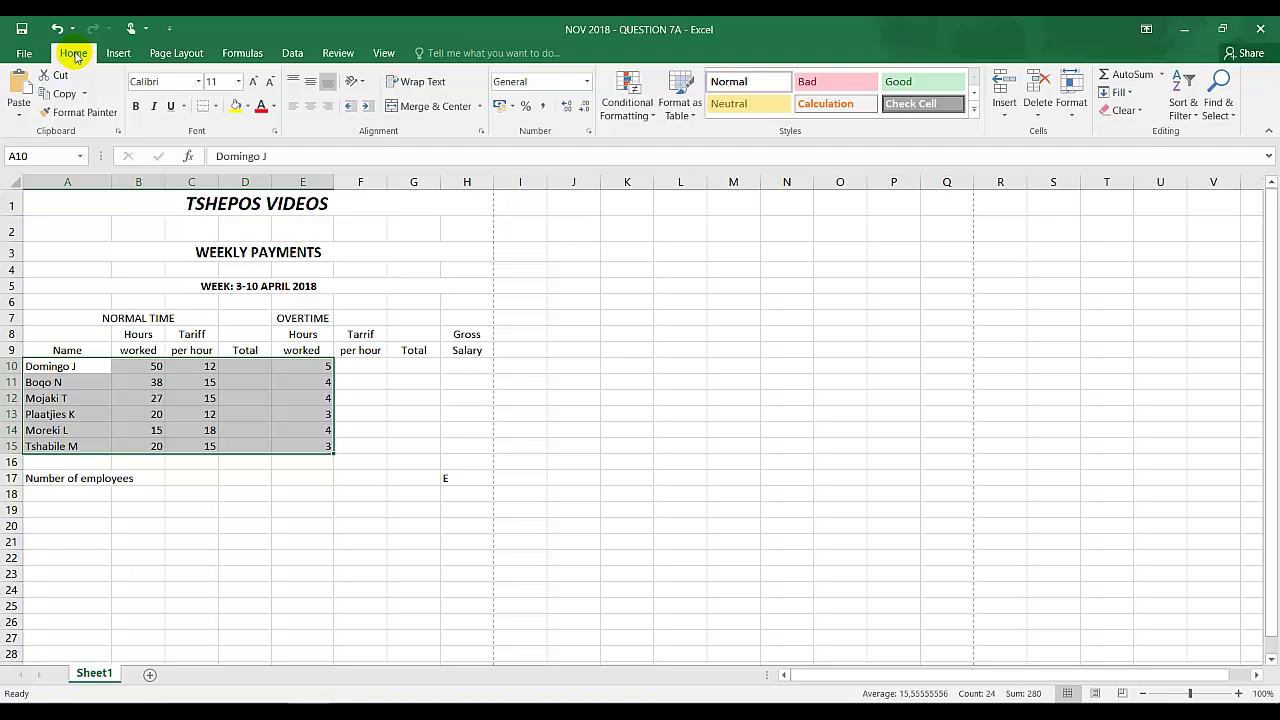
{"action": "left_click", "coordinate": [1185, 85]}
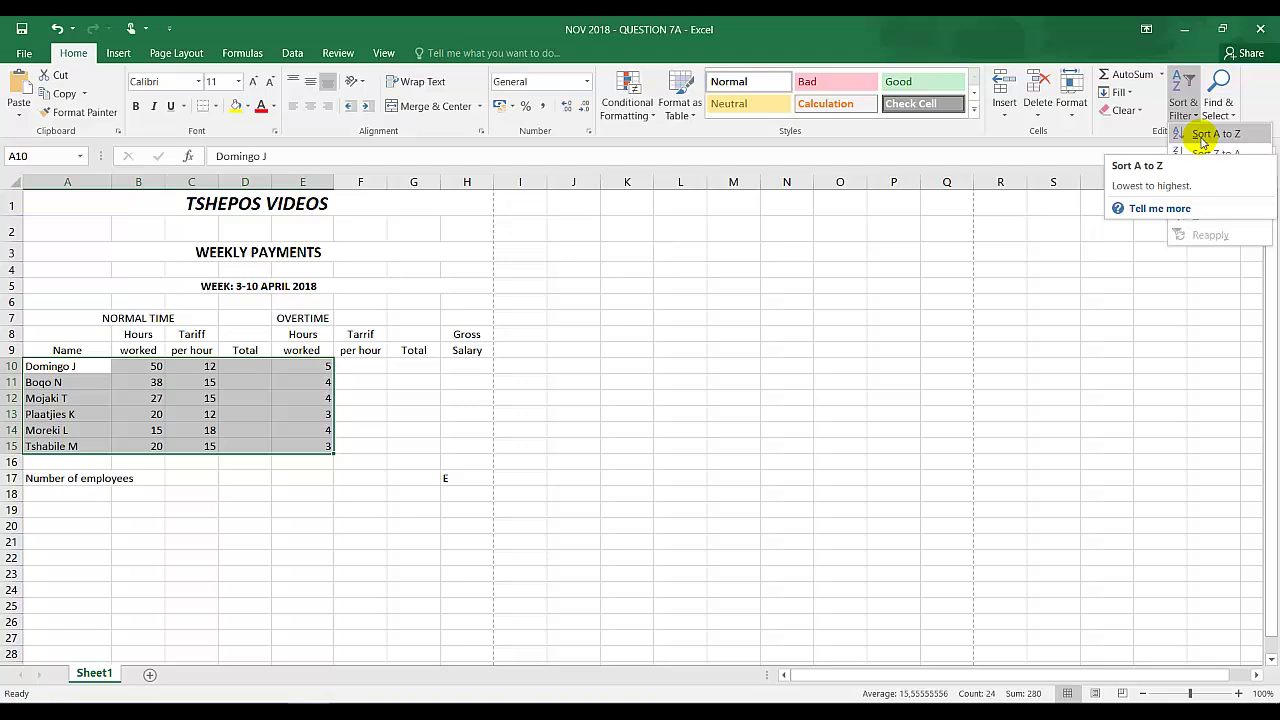
{"action": "left_click", "coordinate": [1206, 135]}
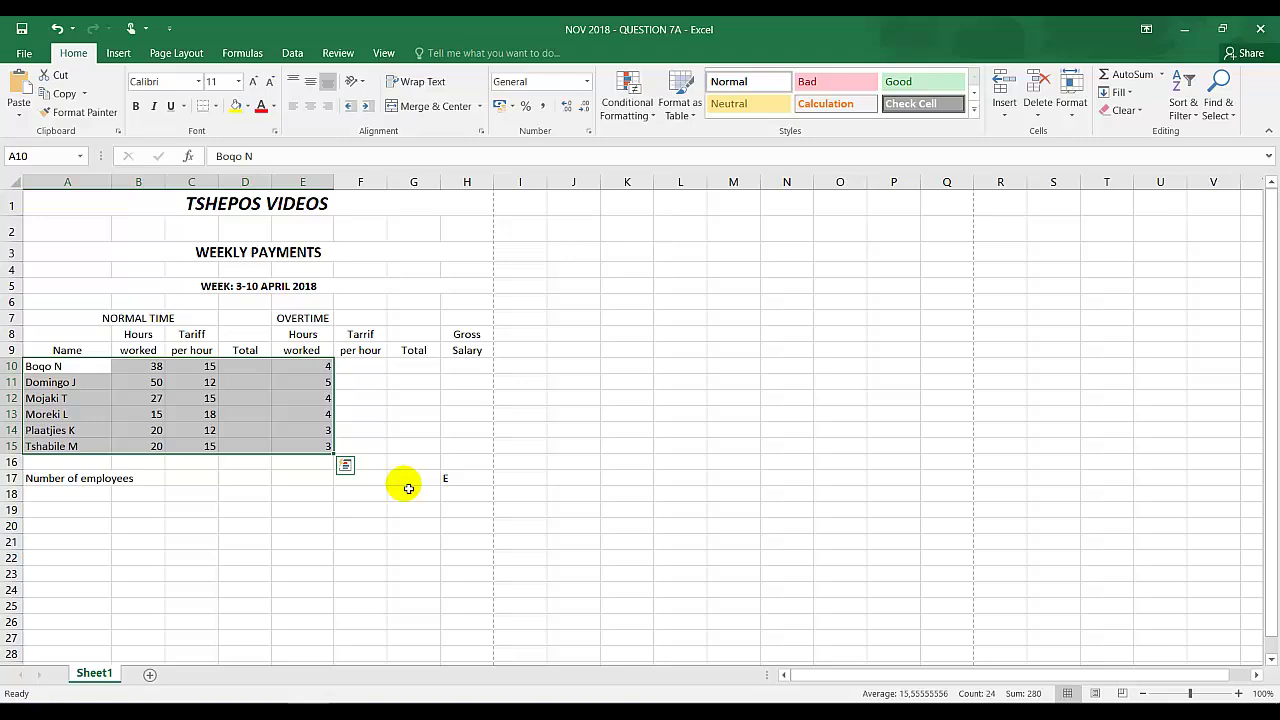
{"action": "left_click", "coordinate": [337, 512]}
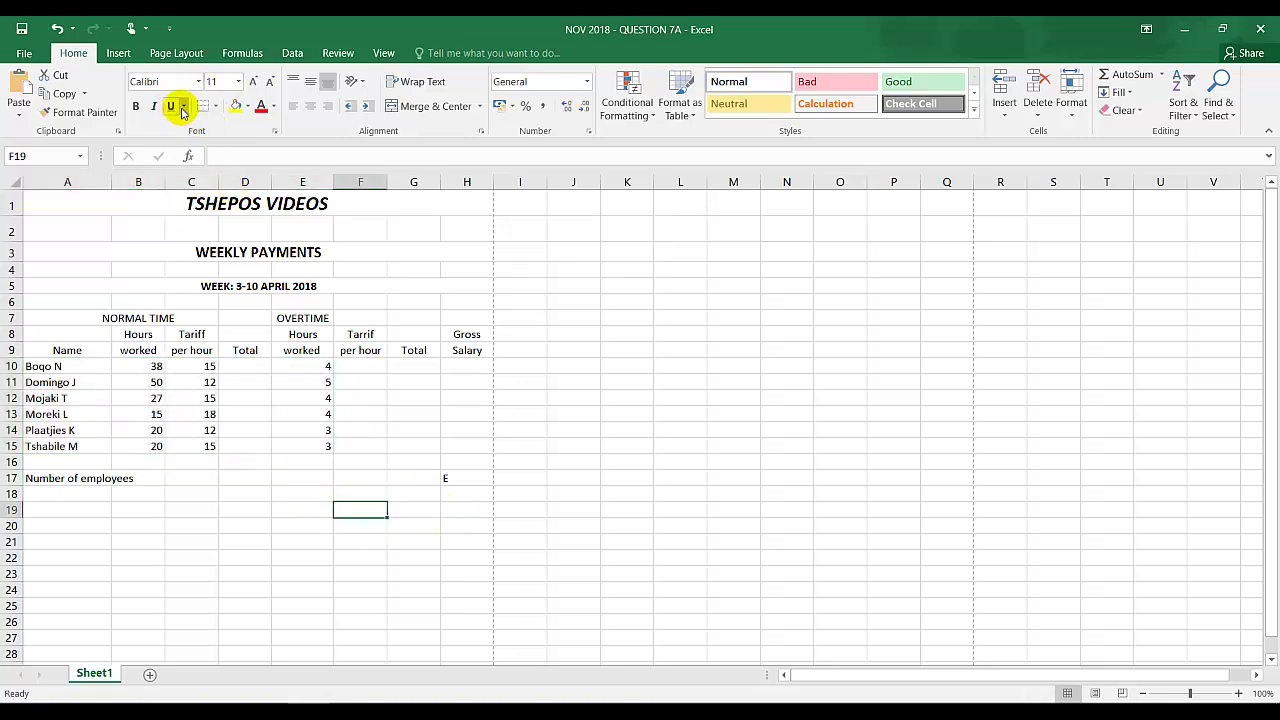
Step: Draw solid borders around the table A7:H15, beneath its headings and between the columns
{"action": "left_click", "coordinate": [217, 106]}
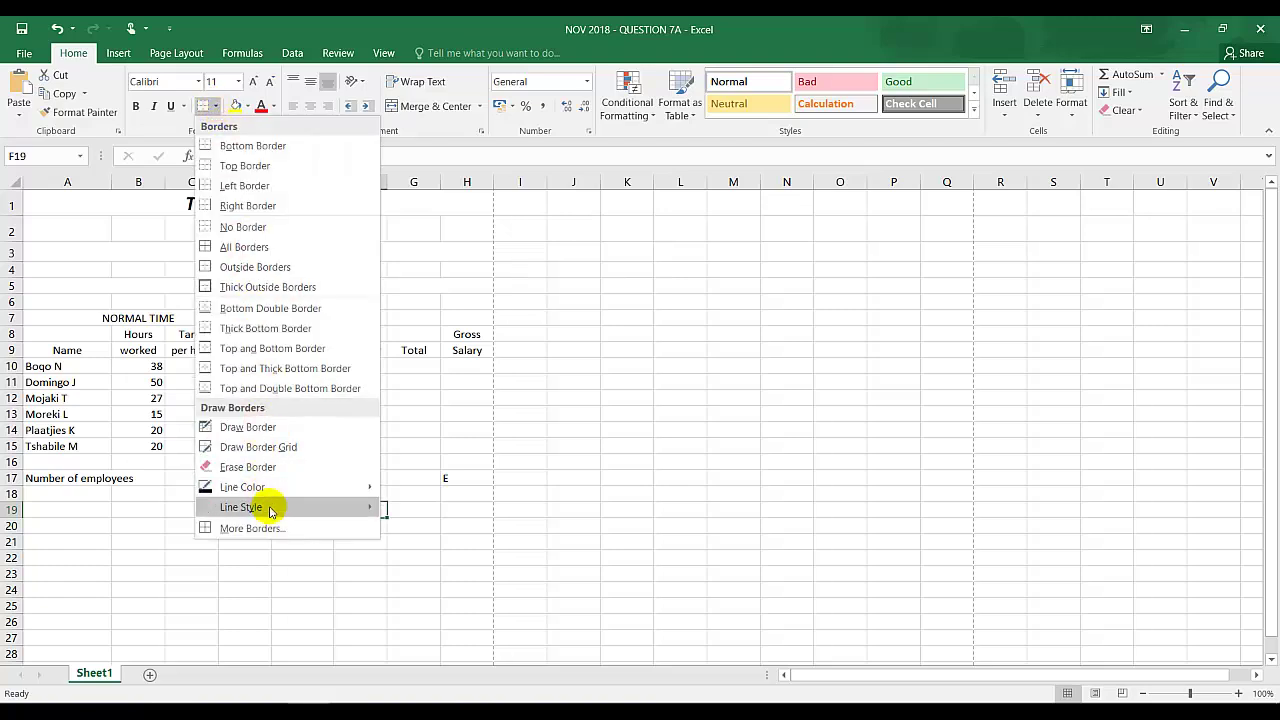
{"action": "mouse_move", "coordinate": [343, 507]}
{"action": "left_click", "coordinate": [425, 584]}
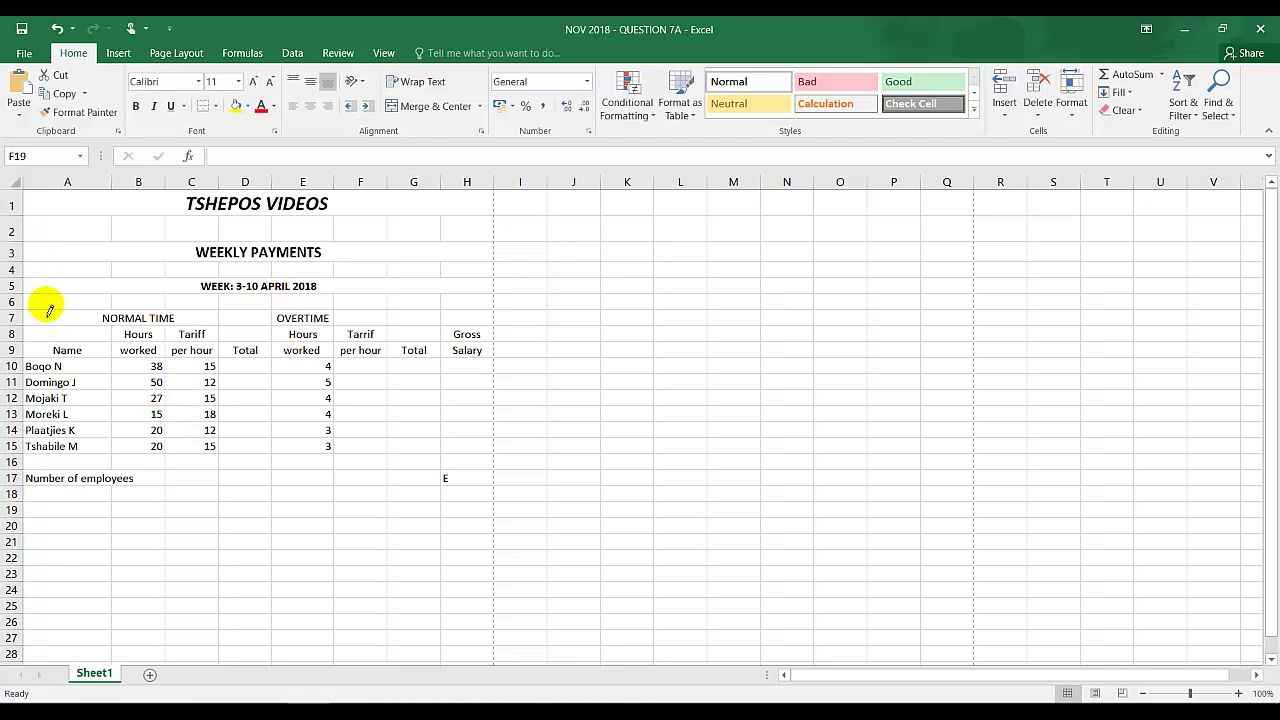
{"action": "mouse_move", "coordinate": [54, 314]}
{"action": "left_mouse_down"}
{"action": "mouse_move", "coordinate": [434, 337]}
{"action": "mouse_move", "coordinate": [491, 360]}
{"action": "mouse_move", "coordinate": [489, 423]}
{"action": "mouse_move", "coordinate": [229, 449]}
{"action": "mouse_move", "coordinate": [97, 429]}
{"action": "mouse_move", "coordinate": [42, 450]}
{"action": "left_mouse_up"}
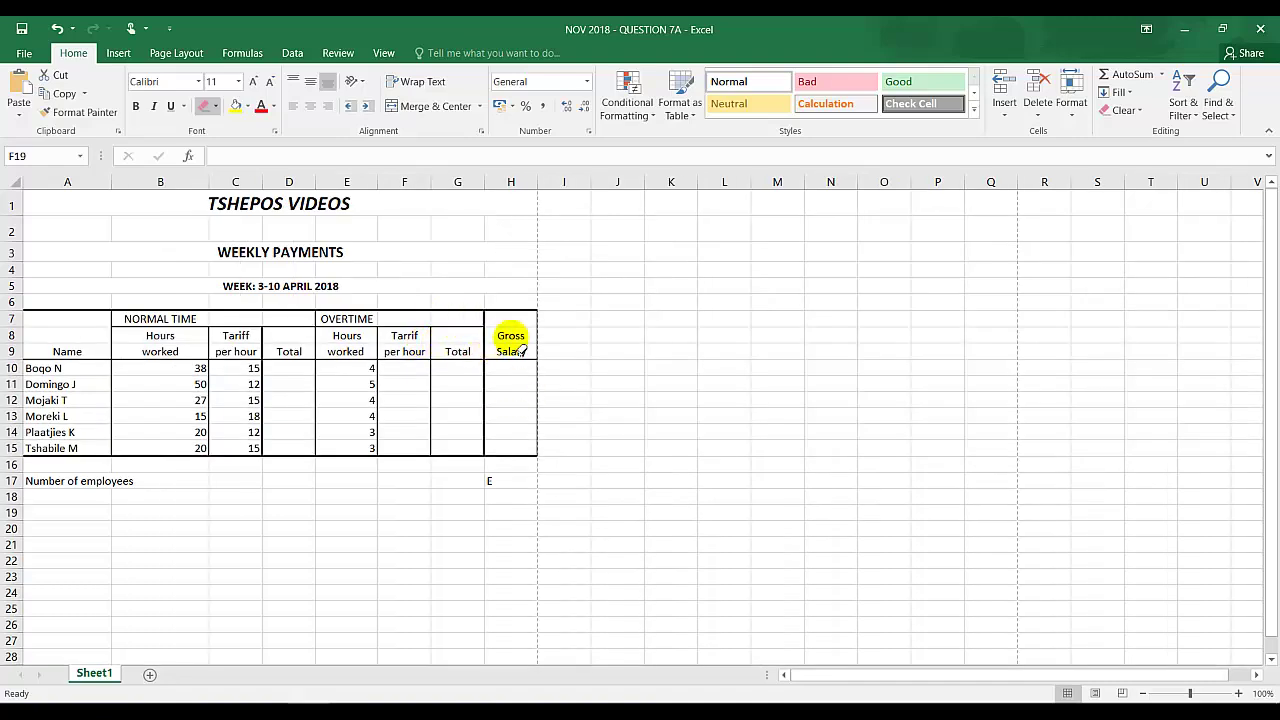
{"action": "key", "text": "Escape"}
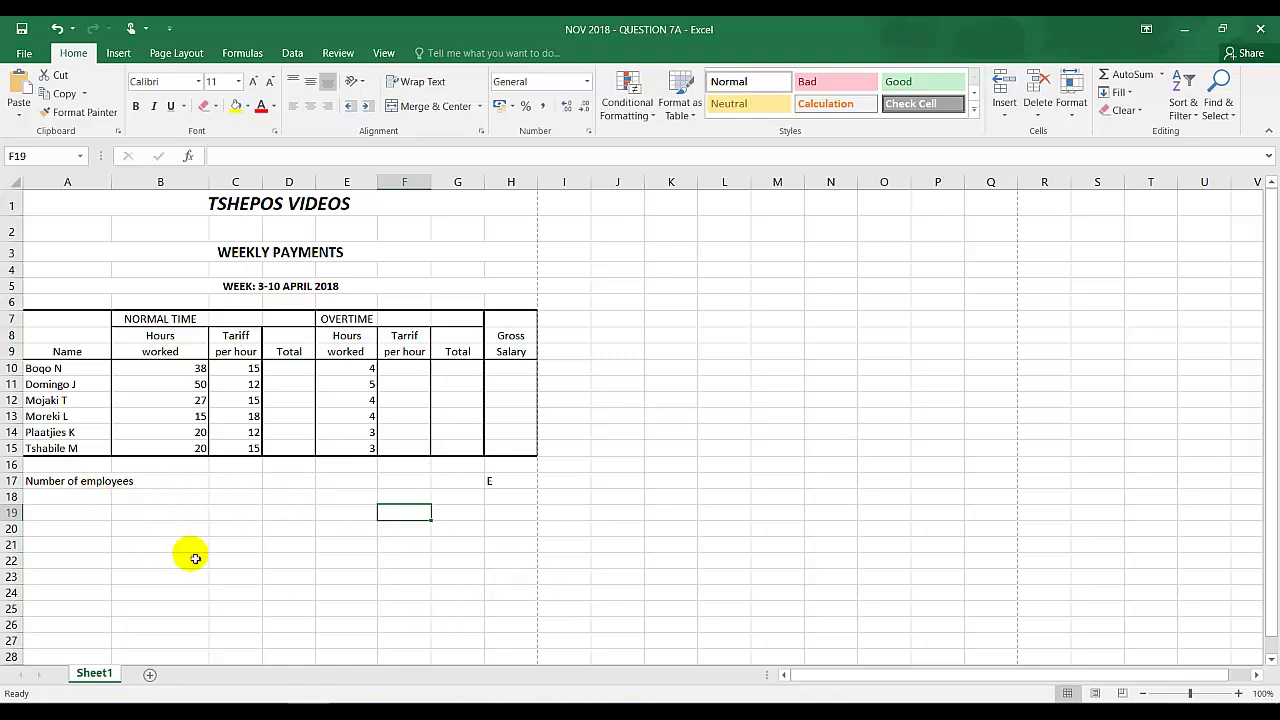
Step: Calculate the normal time total in D10 with =C10*B10 and fill the formula down to D15
{"action": "left_click", "coordinate": [296, 370]}
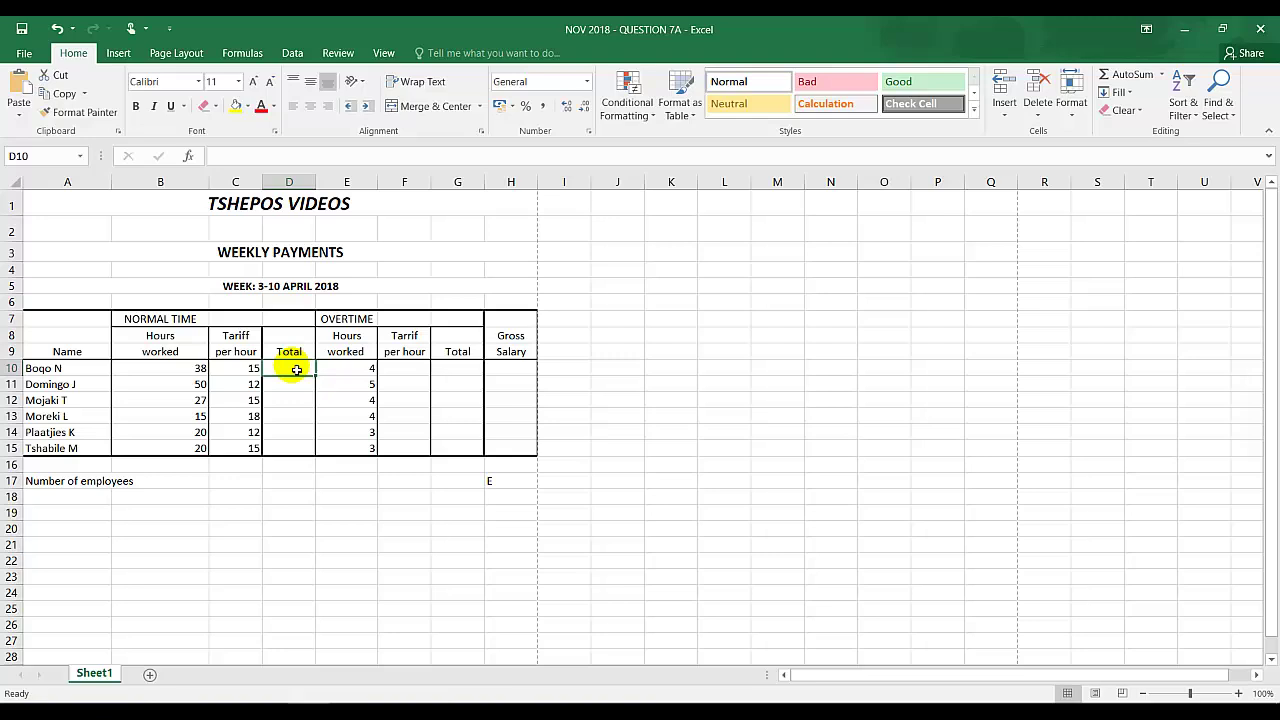
{"action": "type", "text": "="}
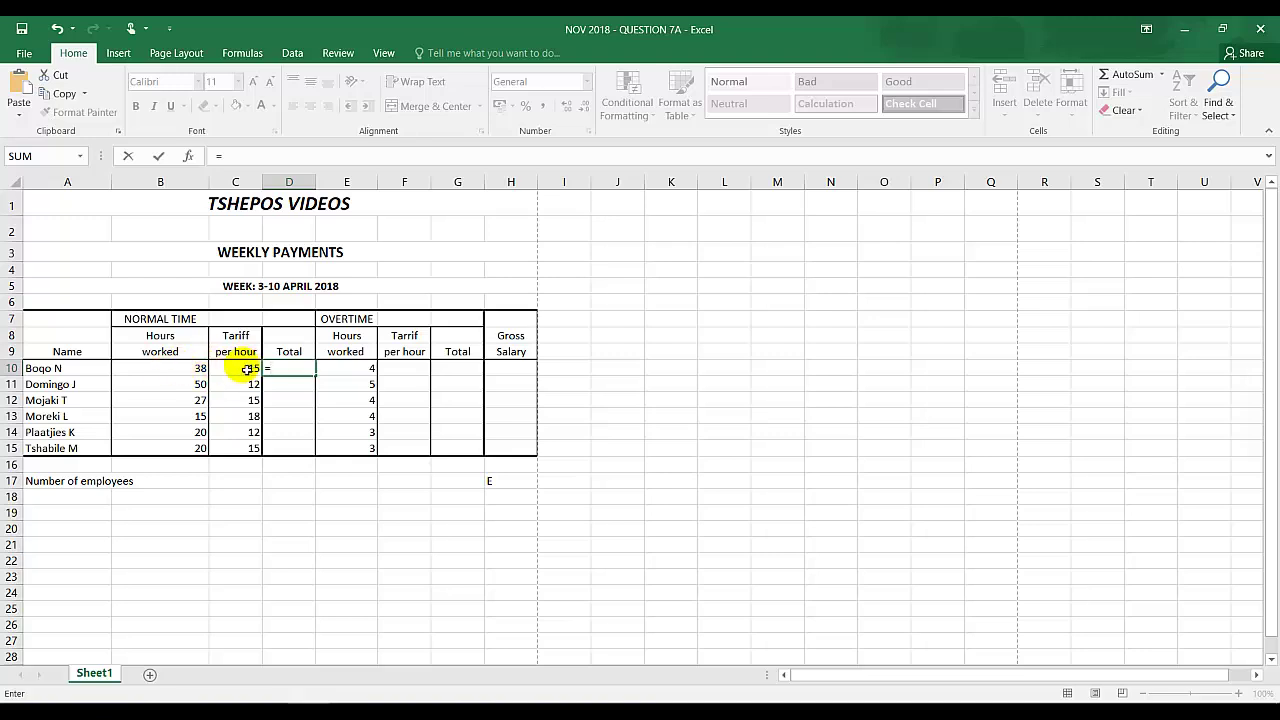
{"action": "left_click", "coordinate": [246, 370]}
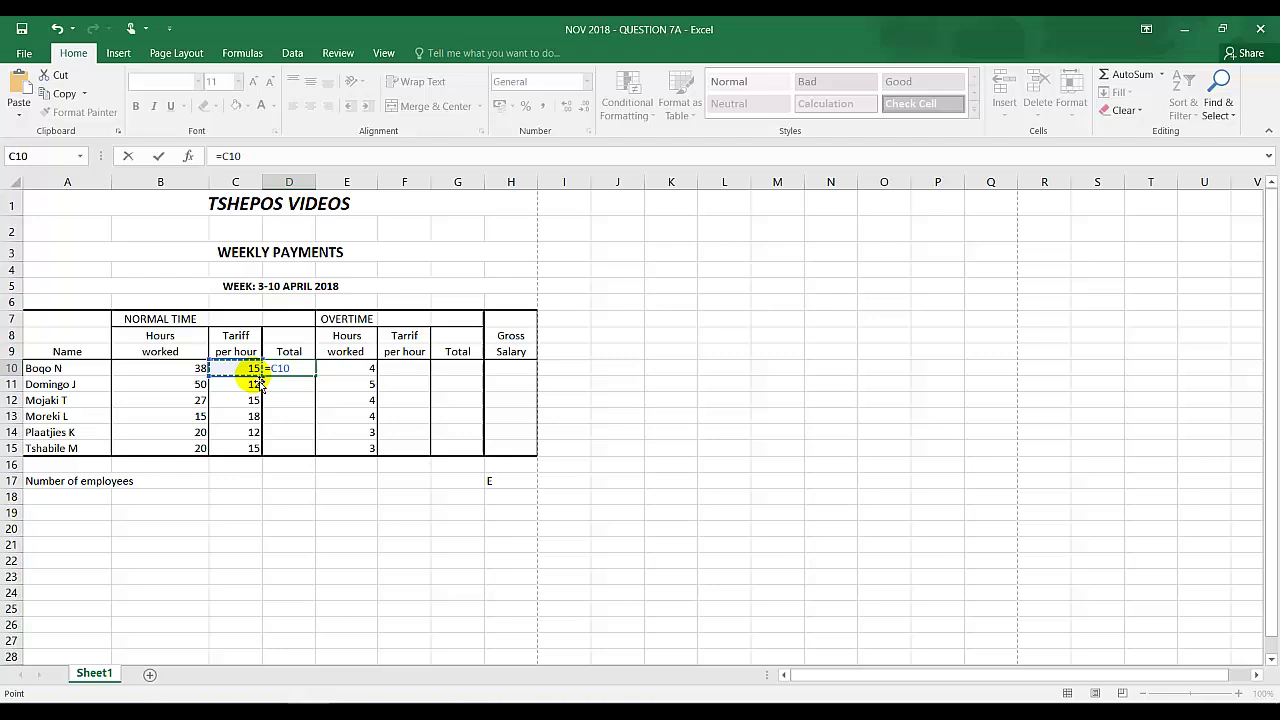
{"action": "type", "text": "*"}
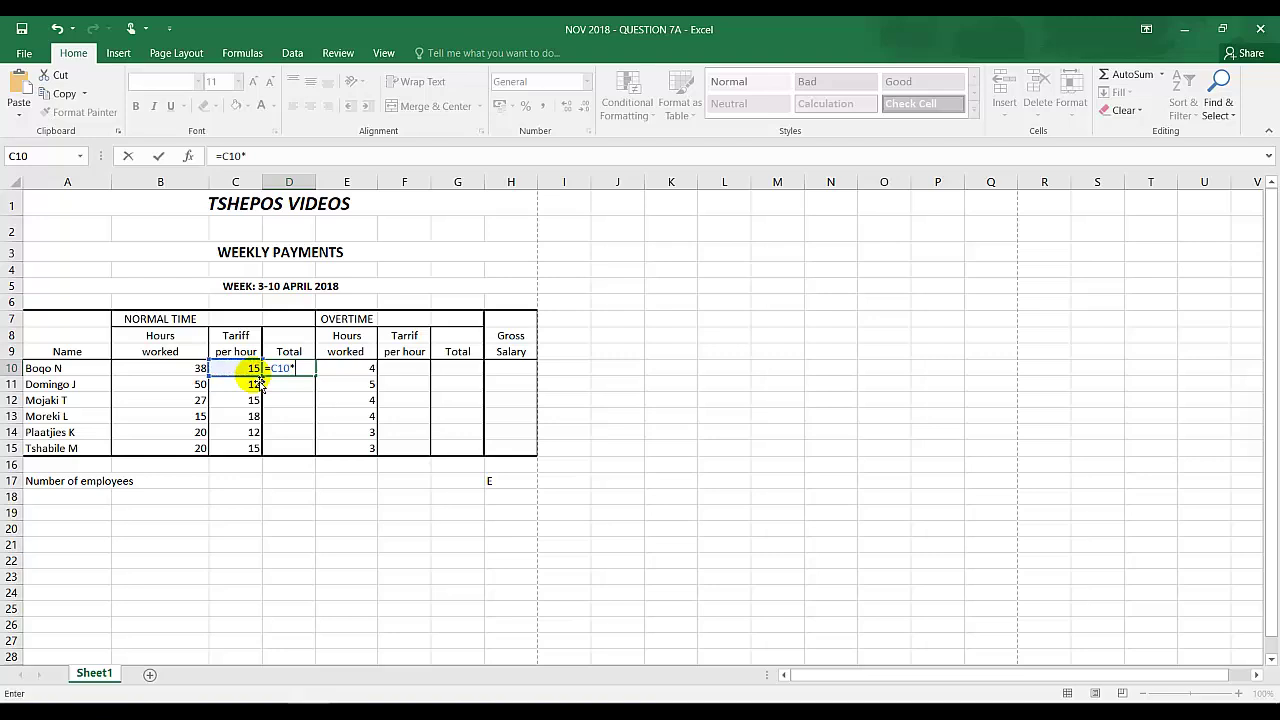
{"action": "left_click", "coordinate": [193, 367]}
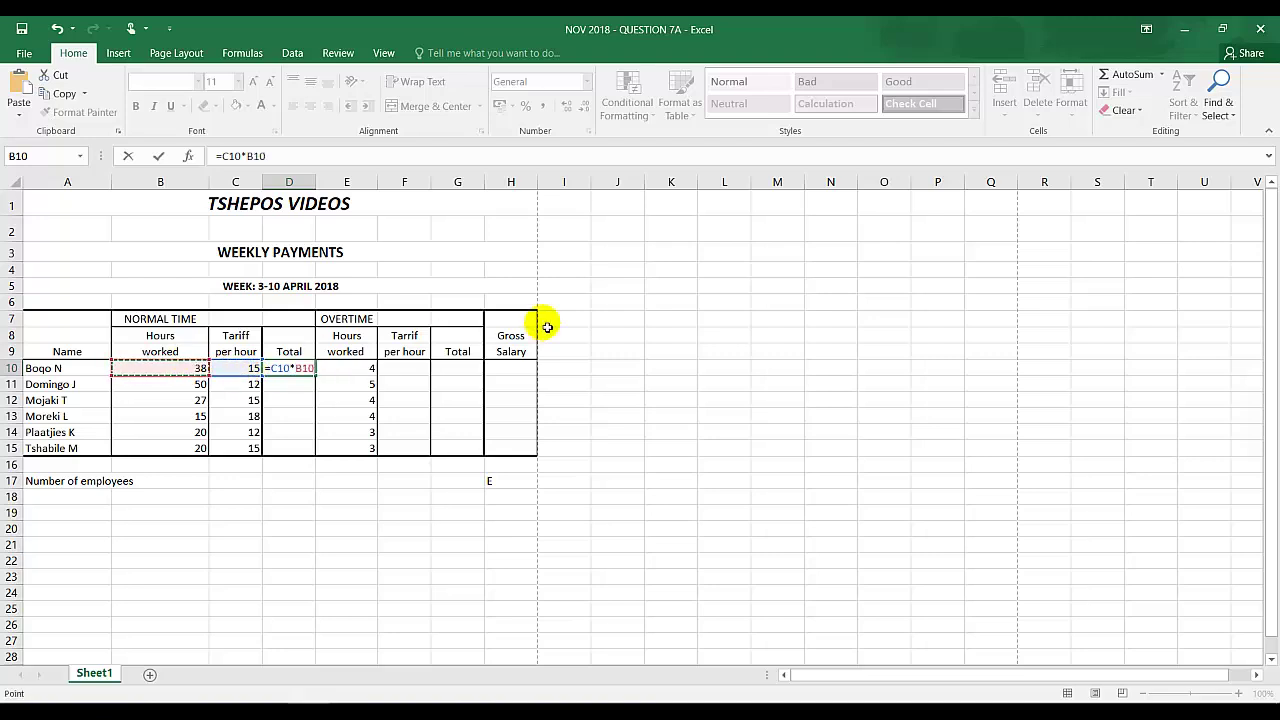
{"action": "key", "text": "Return"}
{"action": "left_click", "coordinate": [305, 368]}
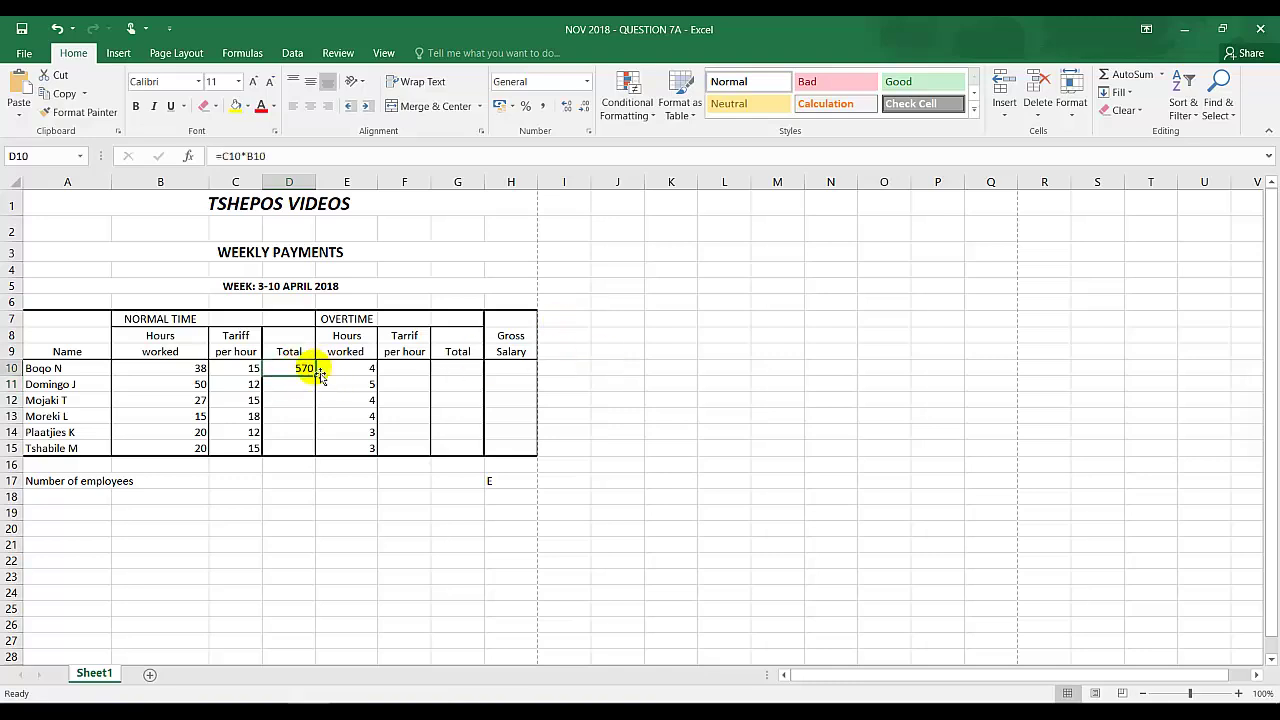
{"action": "left_click_drag", "start_coordinate": [313, 374], "coordinate": [330, 448]}
Step: Calculate the overtime tariff in F10 with =C10+(C10*2,5) and fill the formula down to F15
{"action": "left_click", "coordinate": [414, 371]}
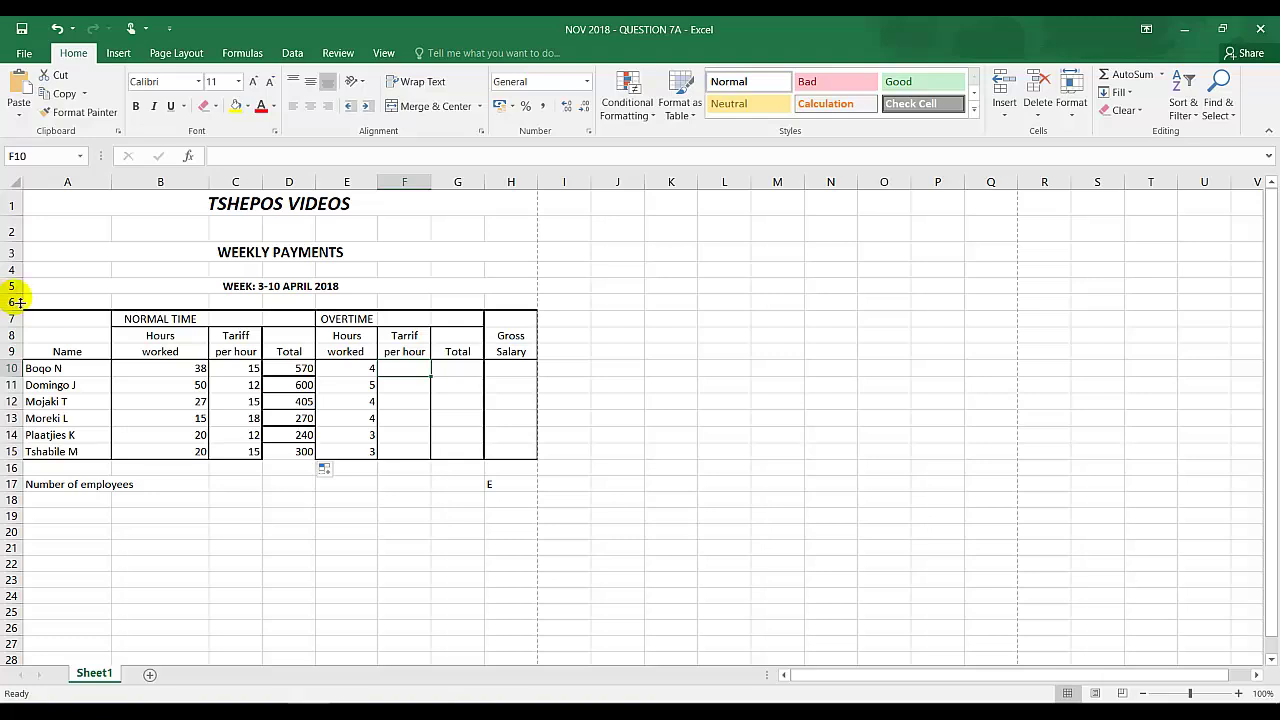
{"action": "type", "text": "="}
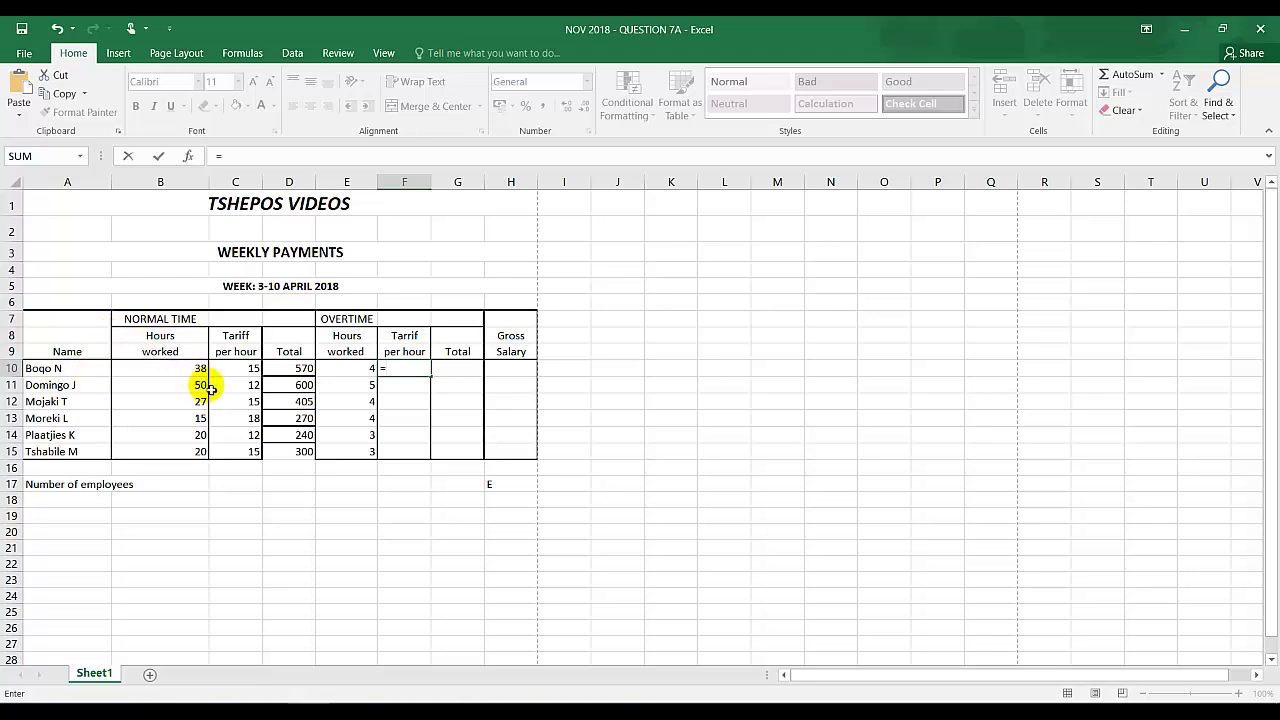
{"action": "left_click", "coordinate": [240, 372]}
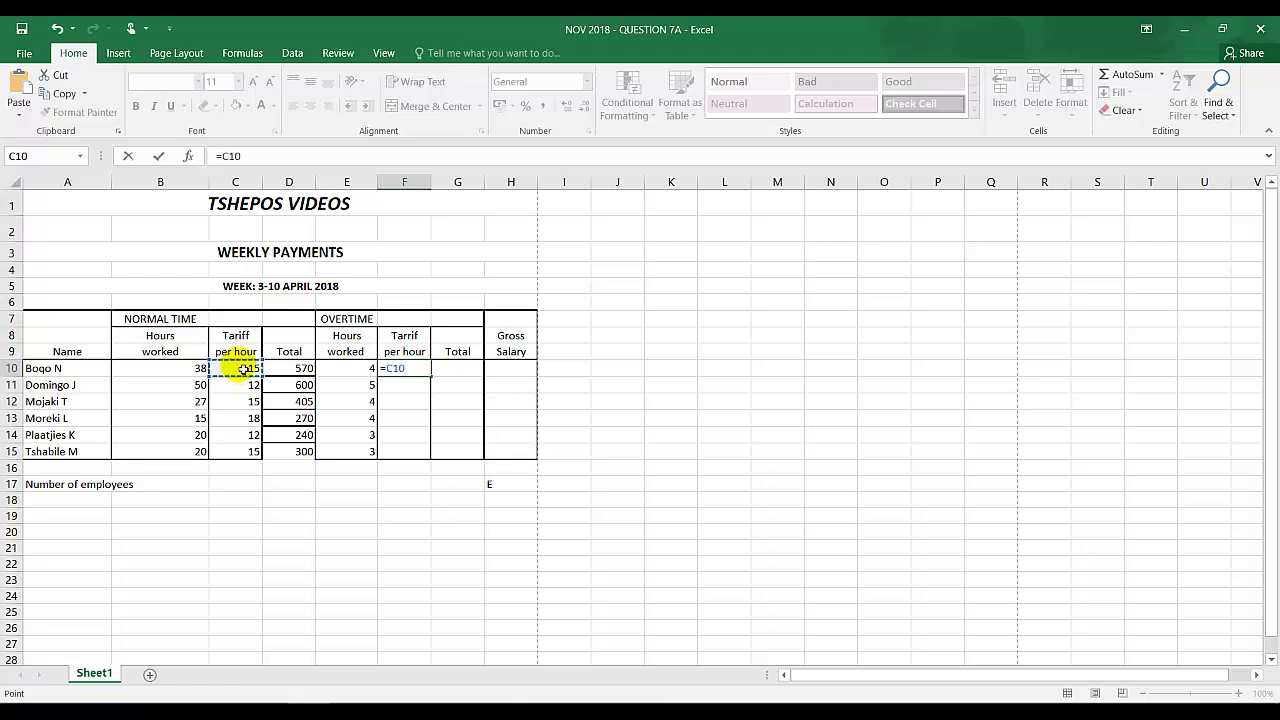
{"action": "type", "text": "+("}
{"action": "left_click", "coordinate": [244, 369]}
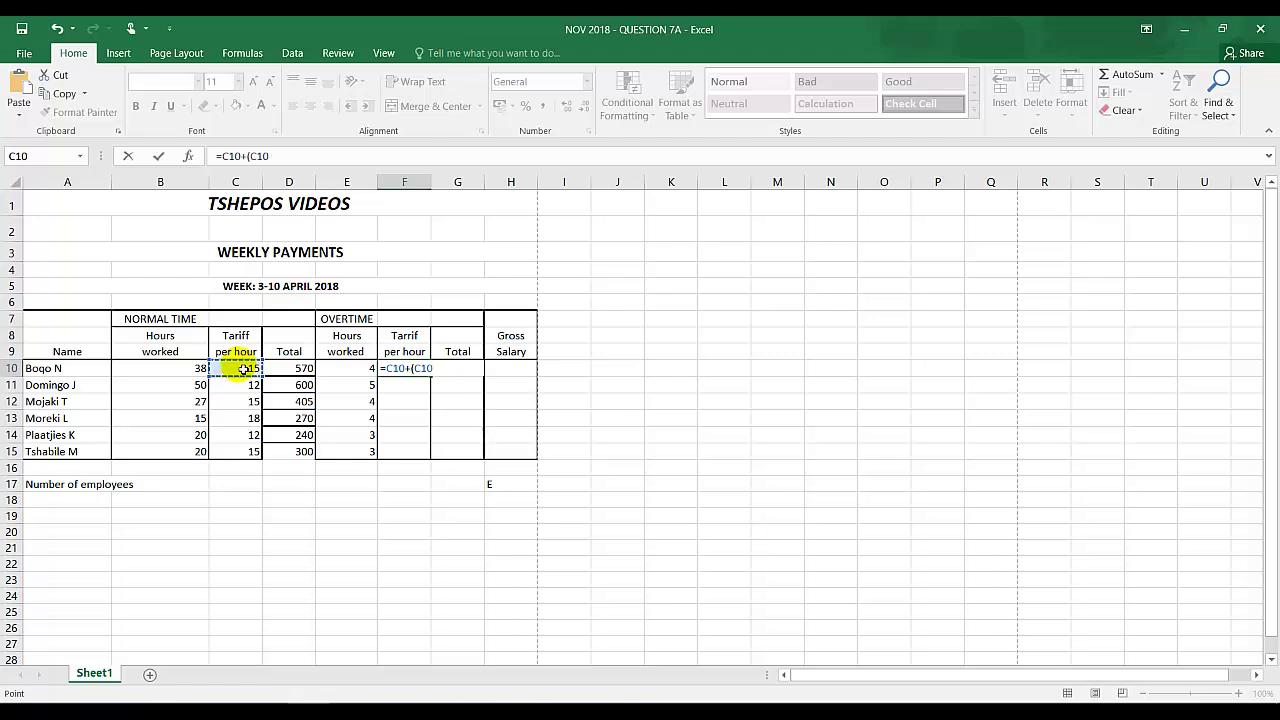
{"action": "type", "text": "*"}
{"action": "key", "text": "Return"}
{"action": "left_click", "coordinate": [420, 369]}
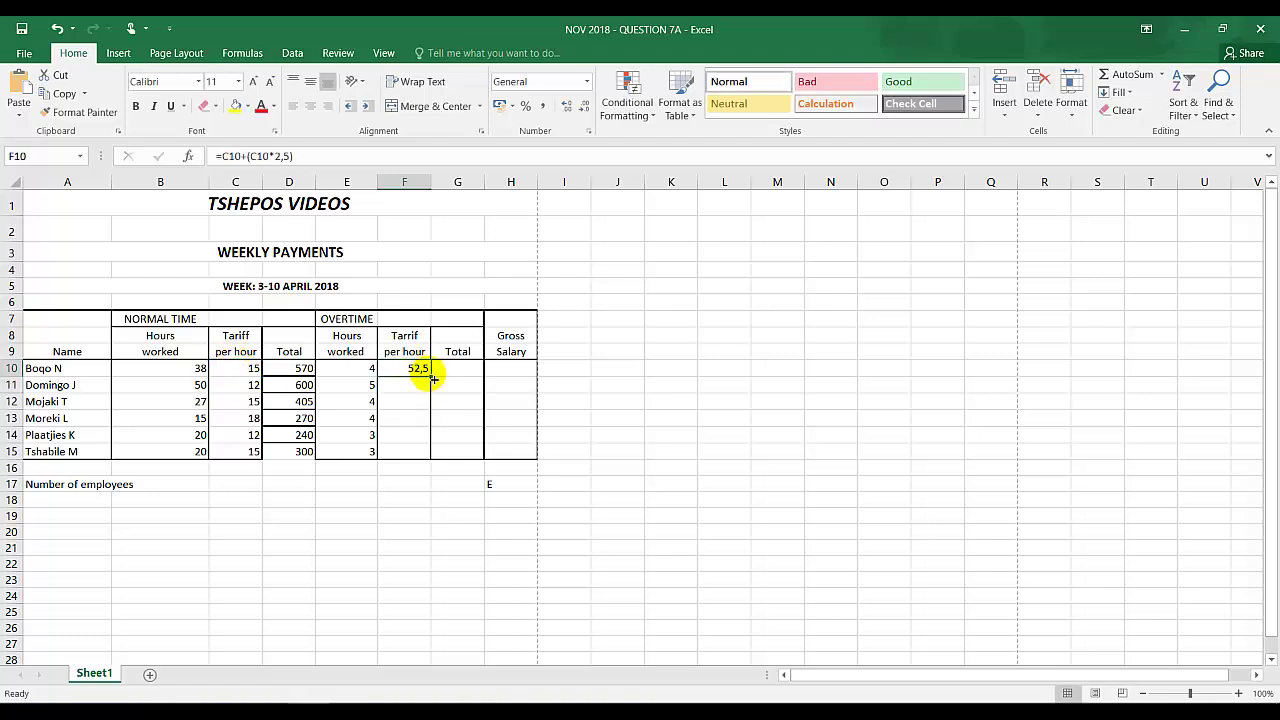
{"action": "left_click_drag", "start_coordinate": [434, 379], "coordinate": [436, 450]}
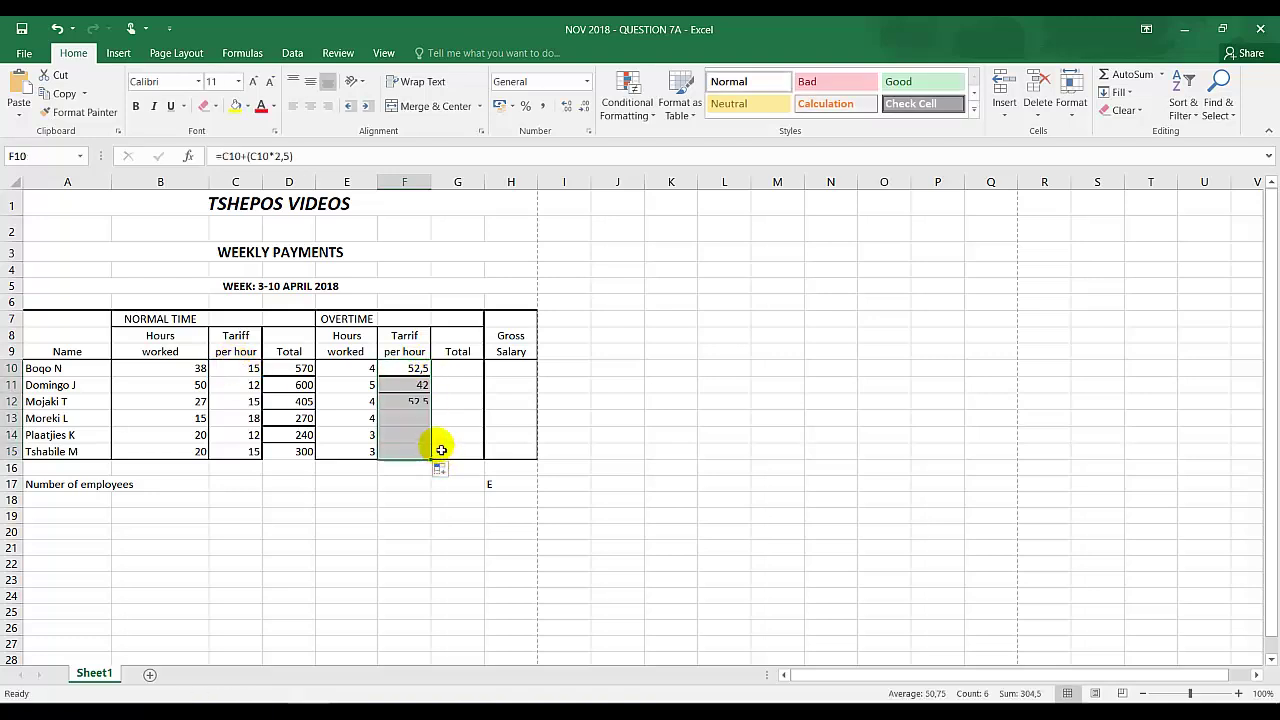
{"action": "left_click", "coordinate": [458, 369]}
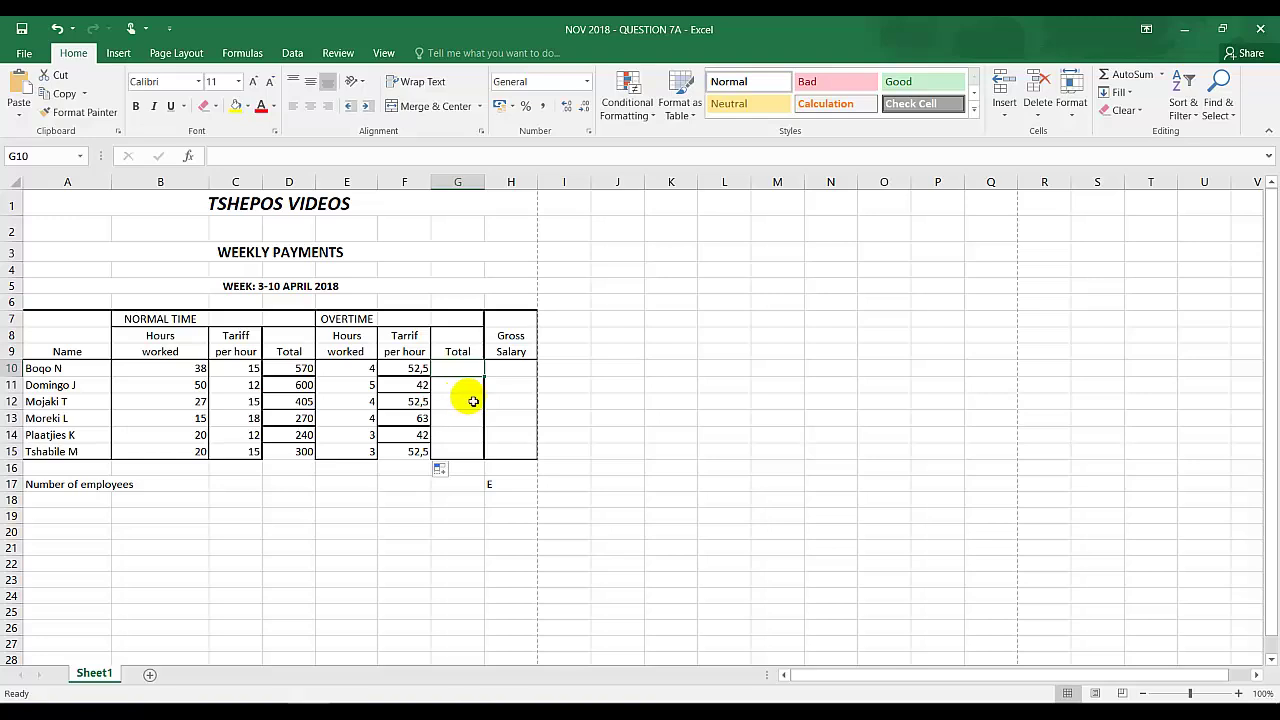
Step: Calculate the overtime total in G10 with =F10*E10 and fill the formula down to G15
{"action": "type", "text": "="}
{"action": "left_click", "coordinate": [415, 369]}
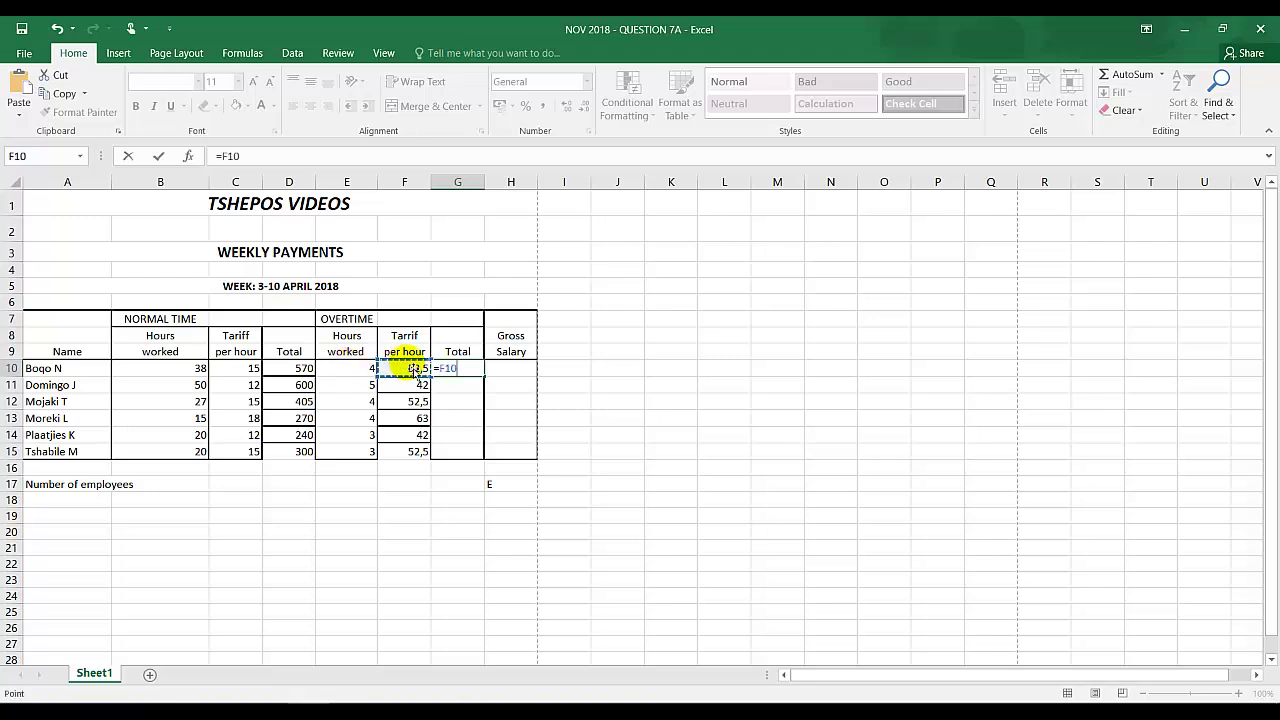
{"action": "type", "text": "*"}
{"action": "left_click", "coordinate": [372, 369]}
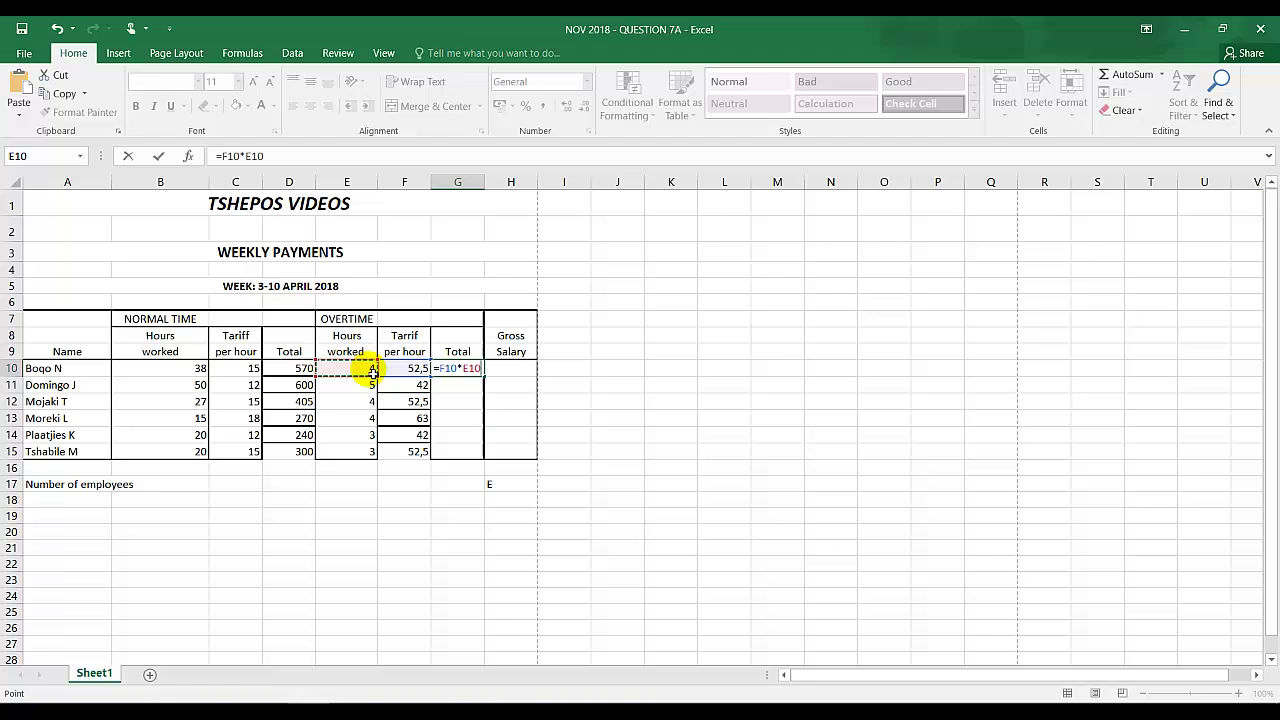
{"action": "key", "text": "Return"}
{"action": "left_click", "coordinate": [474, 369]}
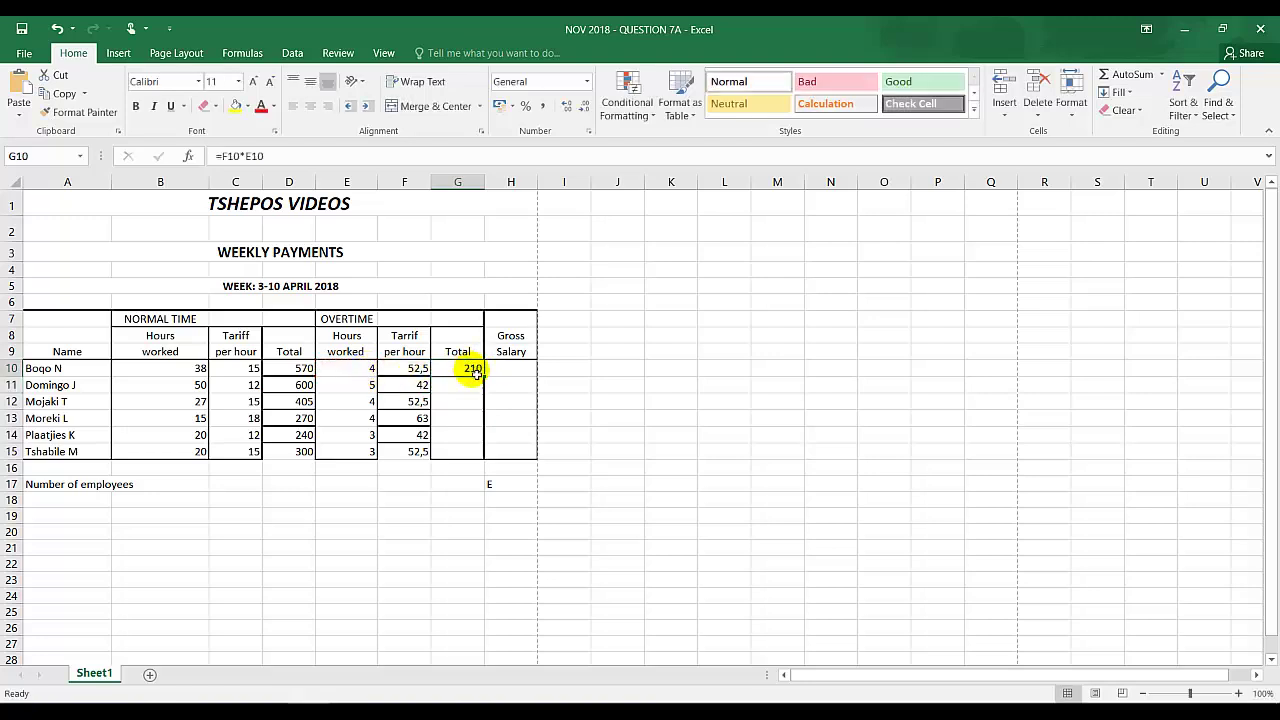
{"action": "left_click_drag", "start_coordinate": [485, 377], "coordinate": [492, 462]}
Step: Calculate the gross salary in H10 with =D10+G10 and fill the formula down to H15
{"action": "left_click", "coordinate": [525, 372]}
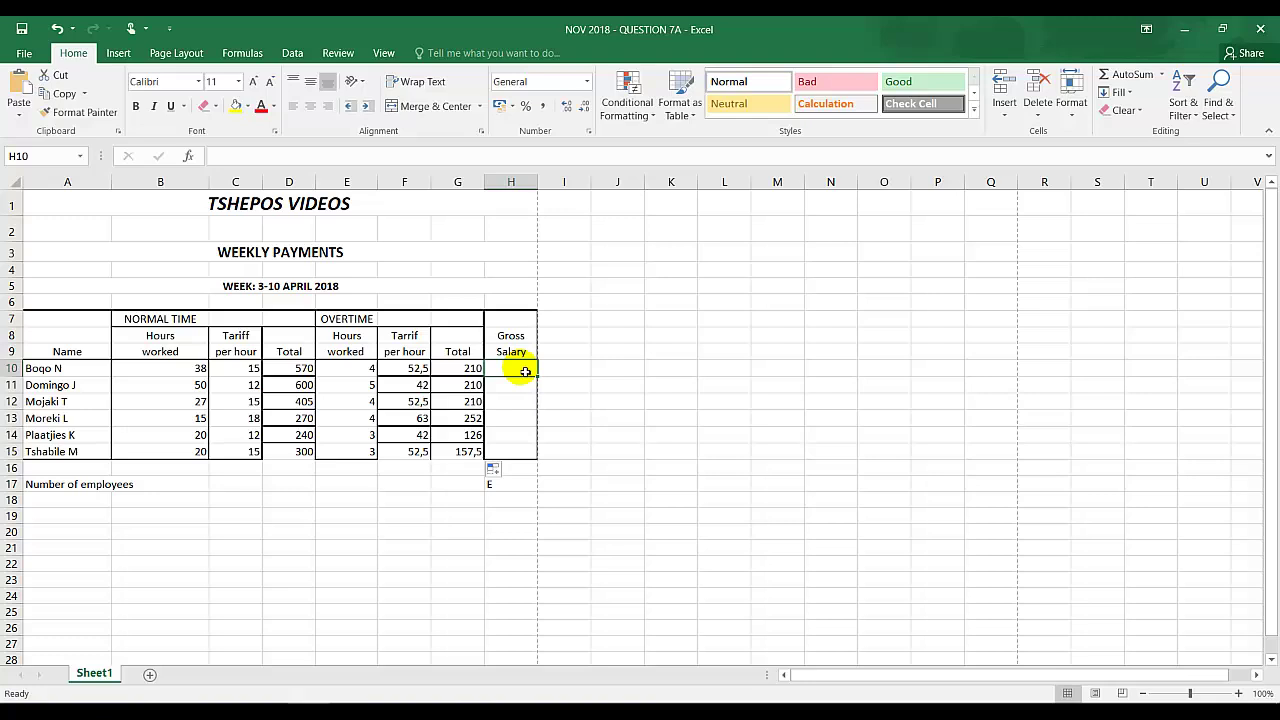
{"action": "type", "text": "="}
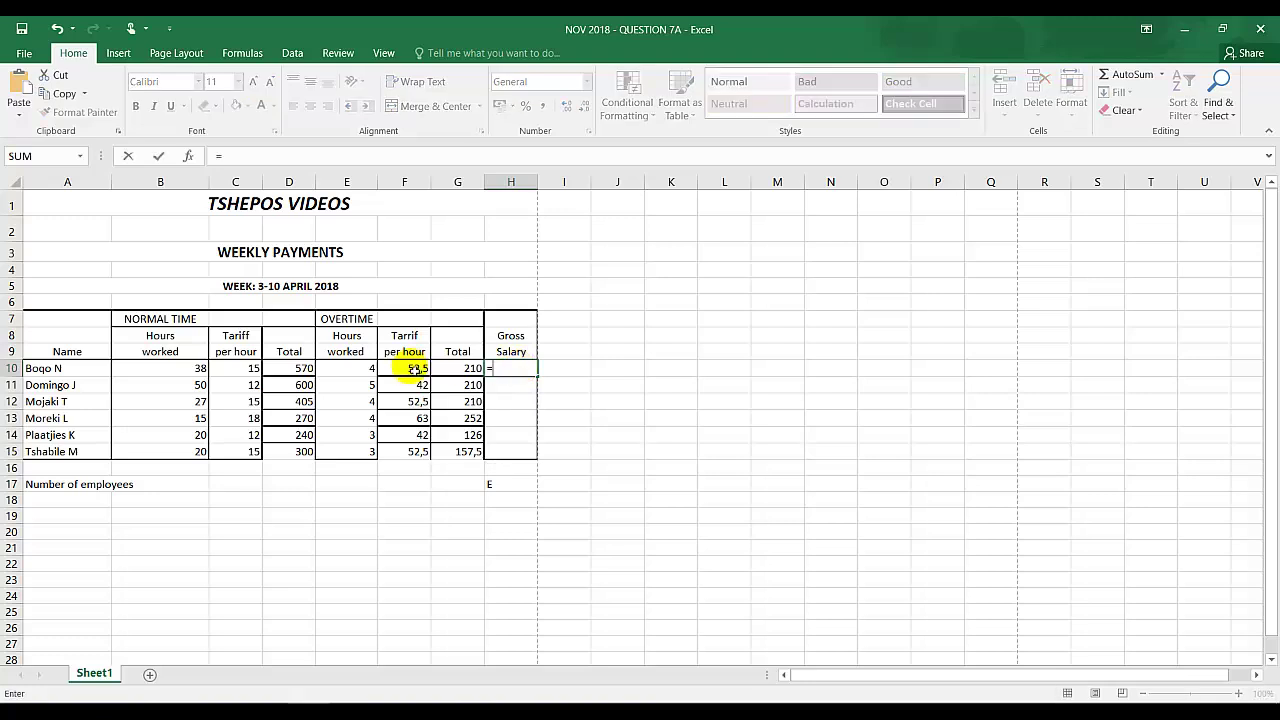
{"action": "left_click", "coordinate": [301, 370]}
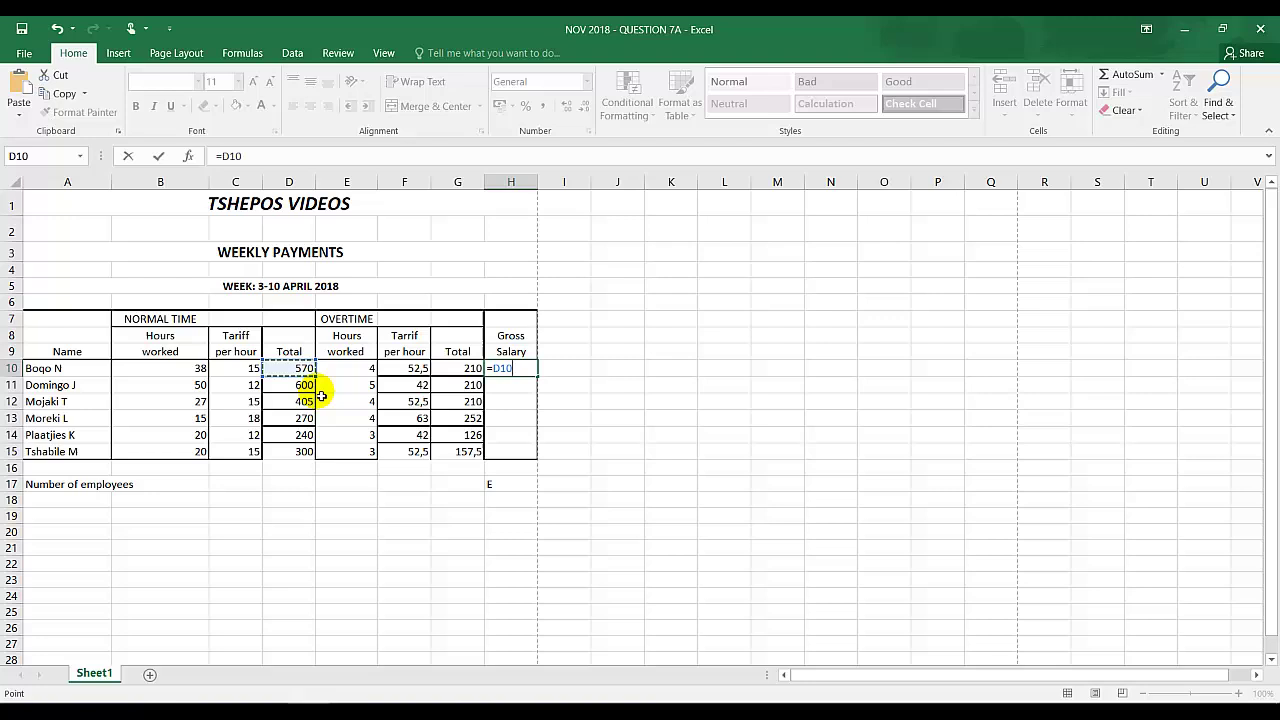
{"action": "type", "text": "+"}
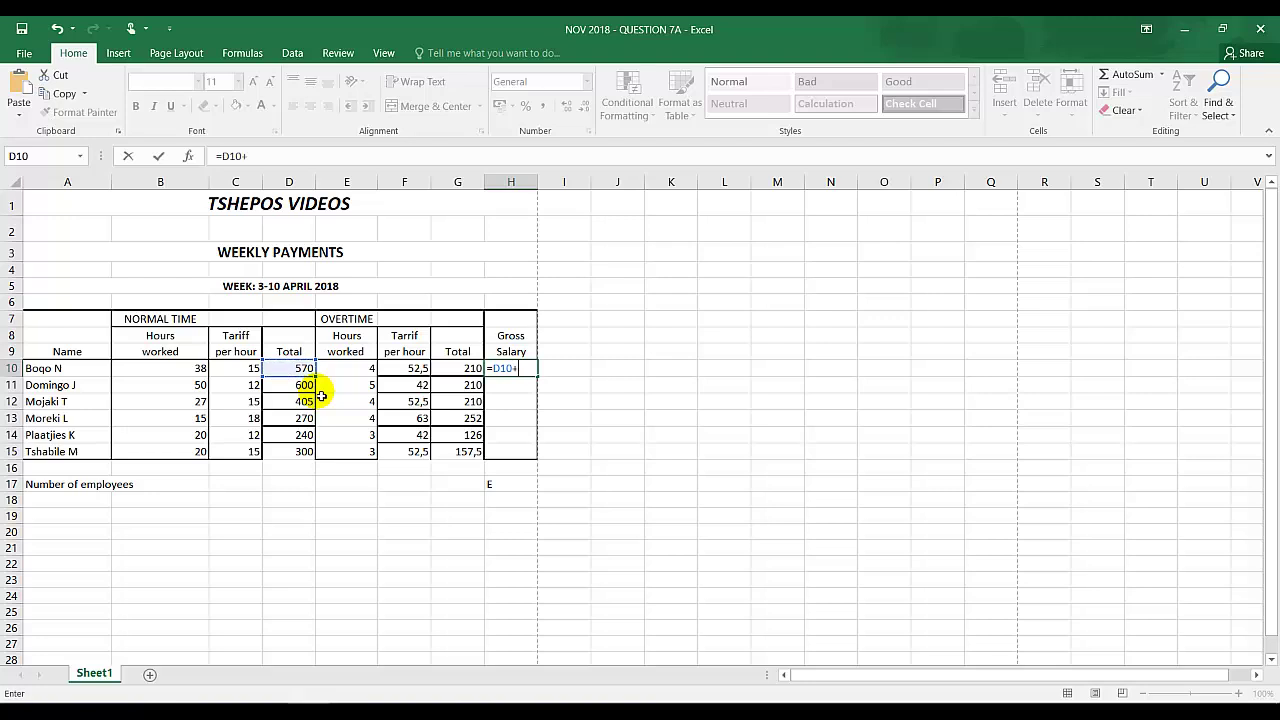
{"action": "left_click", "coordinate": [469, 374]}
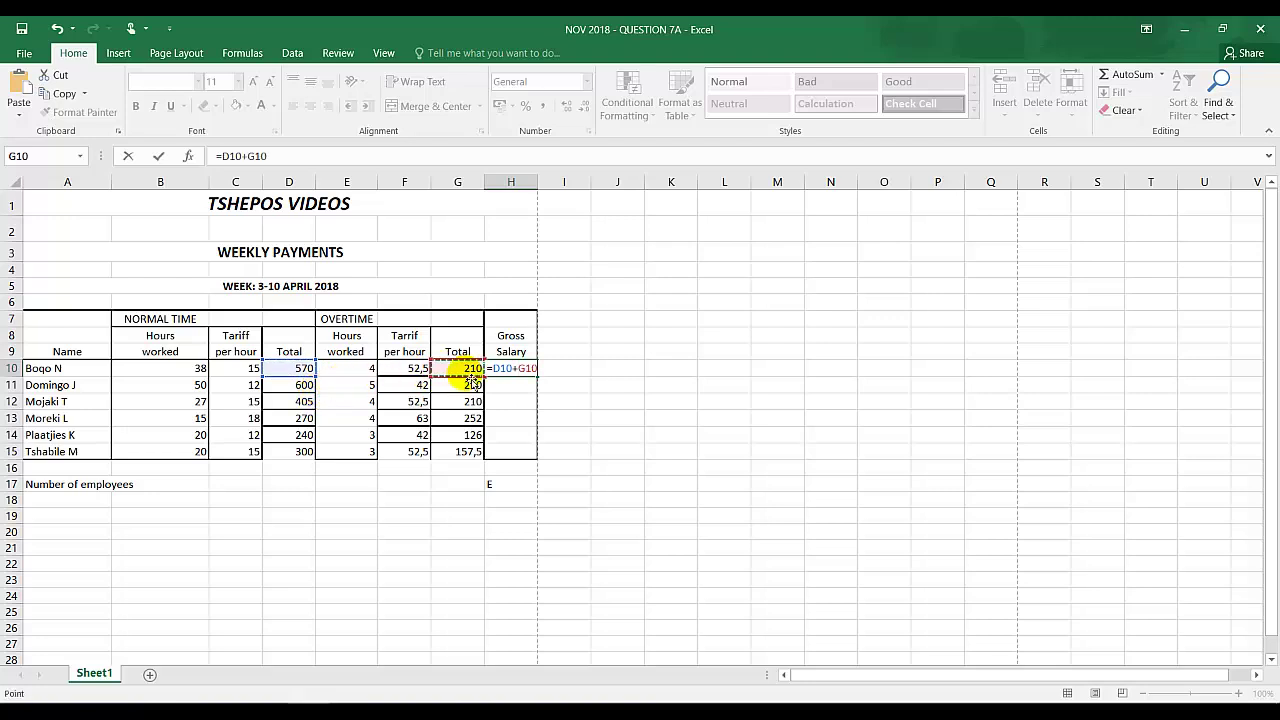
{"action": "key", "text": "Return"}
{"action": "left_click", "coordinate": [515, 368]}
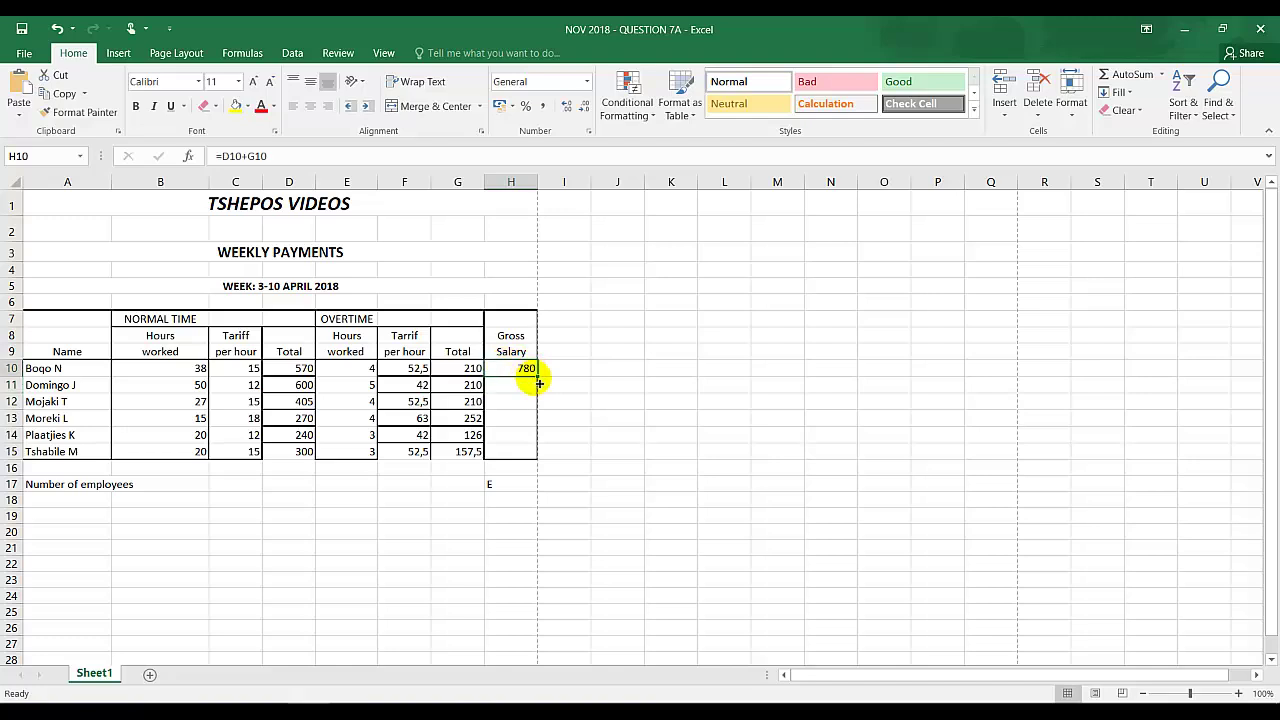
{"action": "left_click_drag", "start_coordinate": [542, 380], "coordinate": [530, 452]}
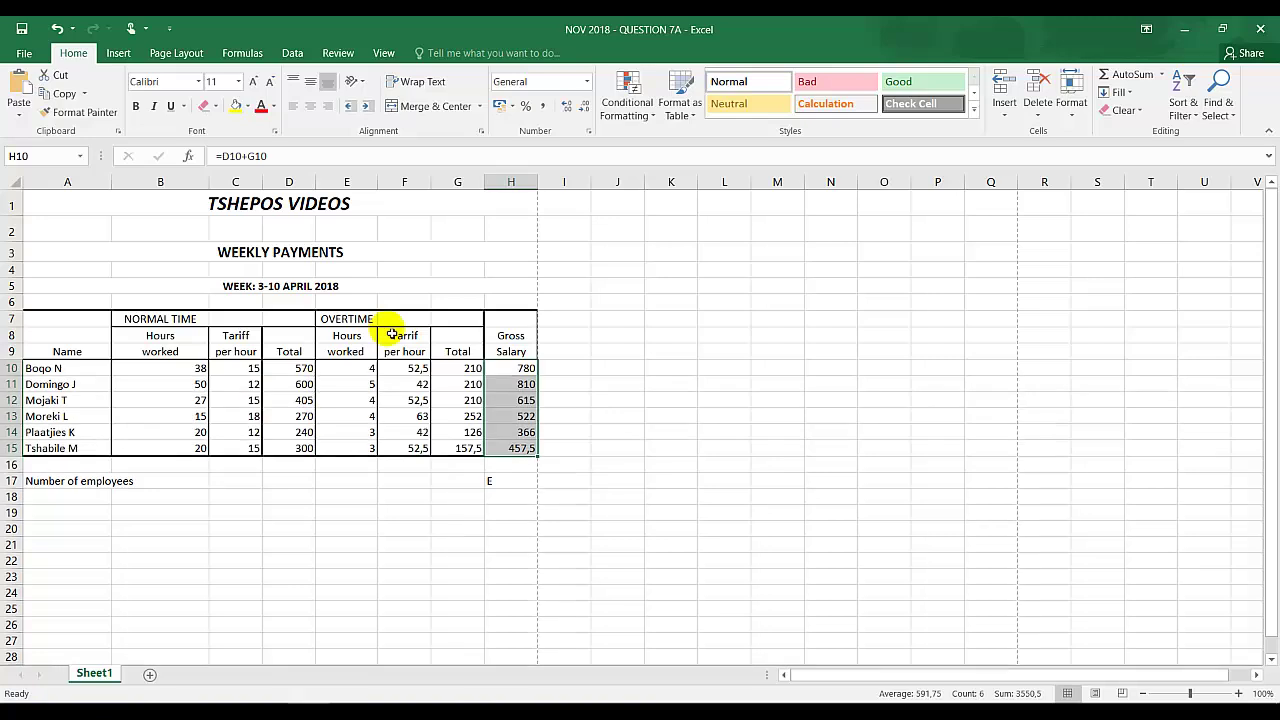
Step: Replace the placeholder letter in H17 with =COUNT(H10:H15) to count the number of employees
{"action": "left_click", "coordinate": [508, 485]}
{"action": "key", "text": "Delete"}
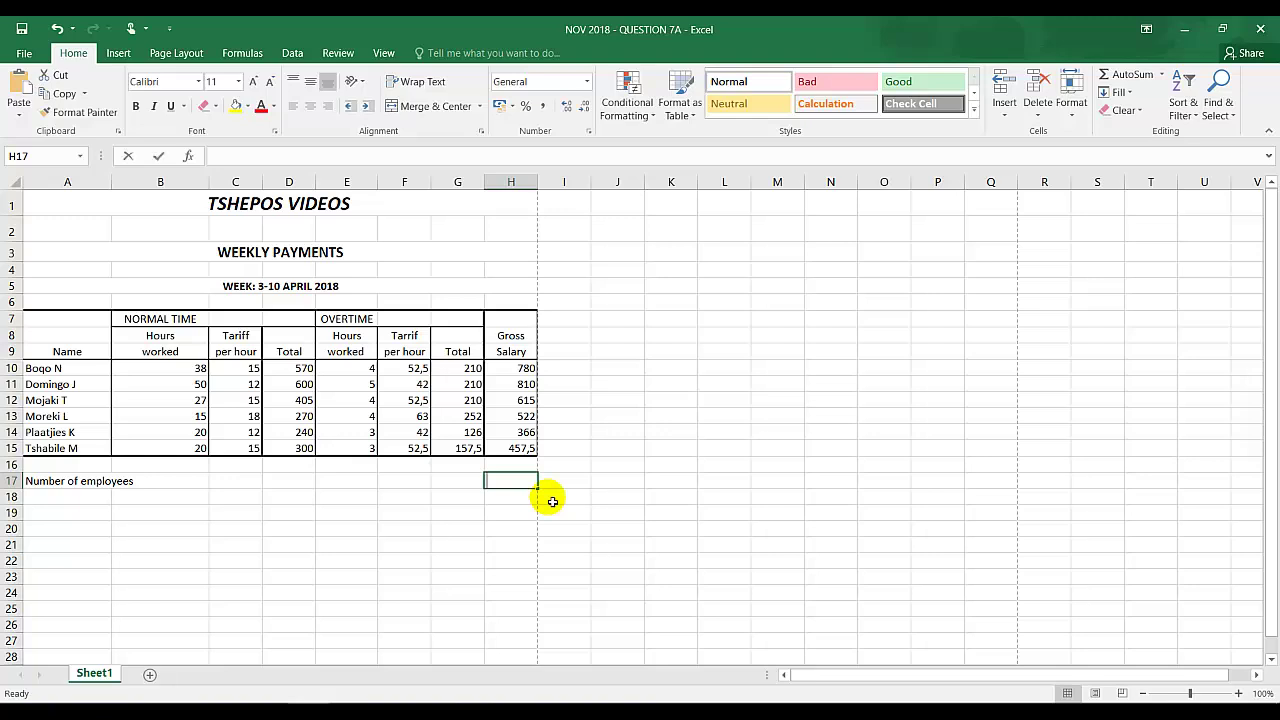
{"action": "type", "text": "="}
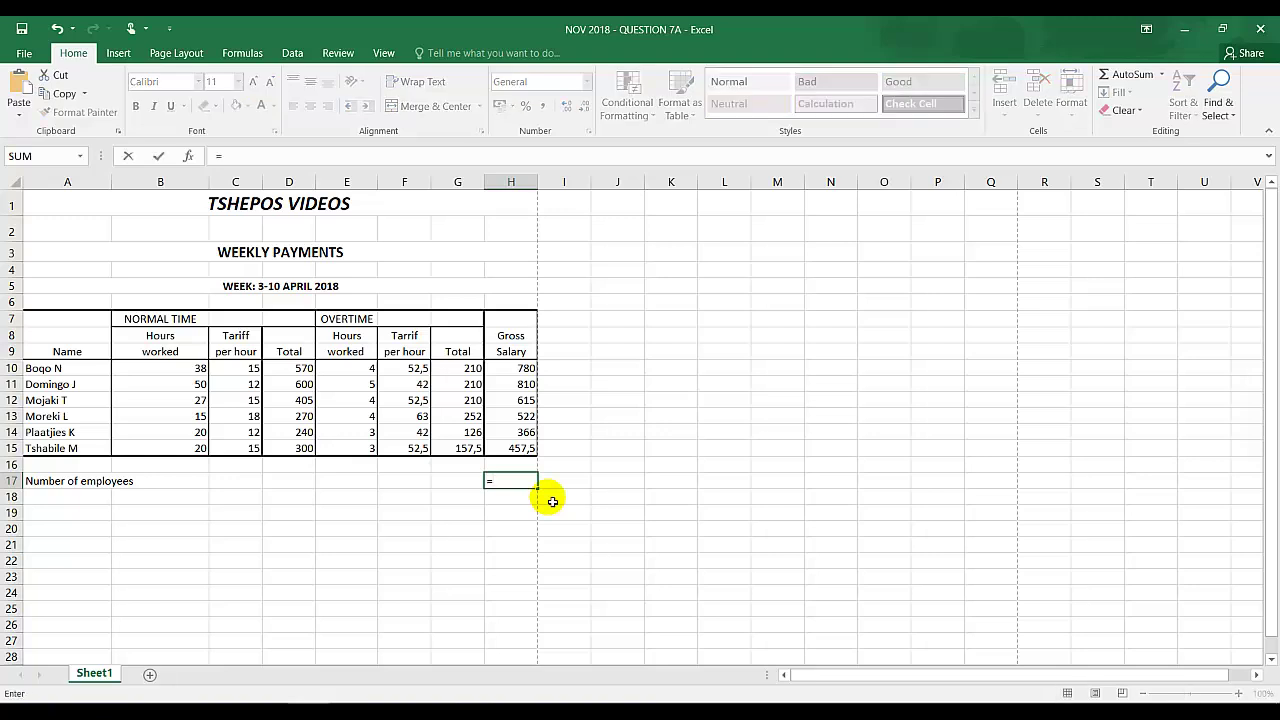
{"action": "type", "text": "co"}
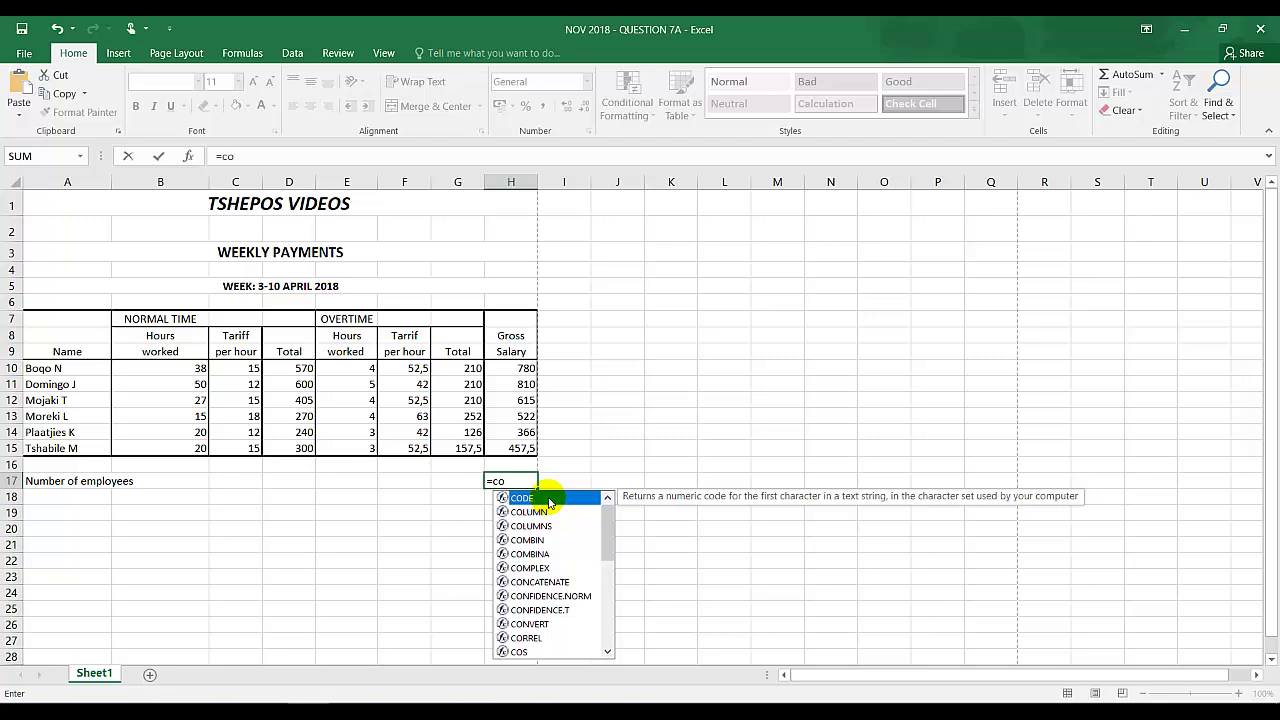
{"action": "type", "text": "u"}
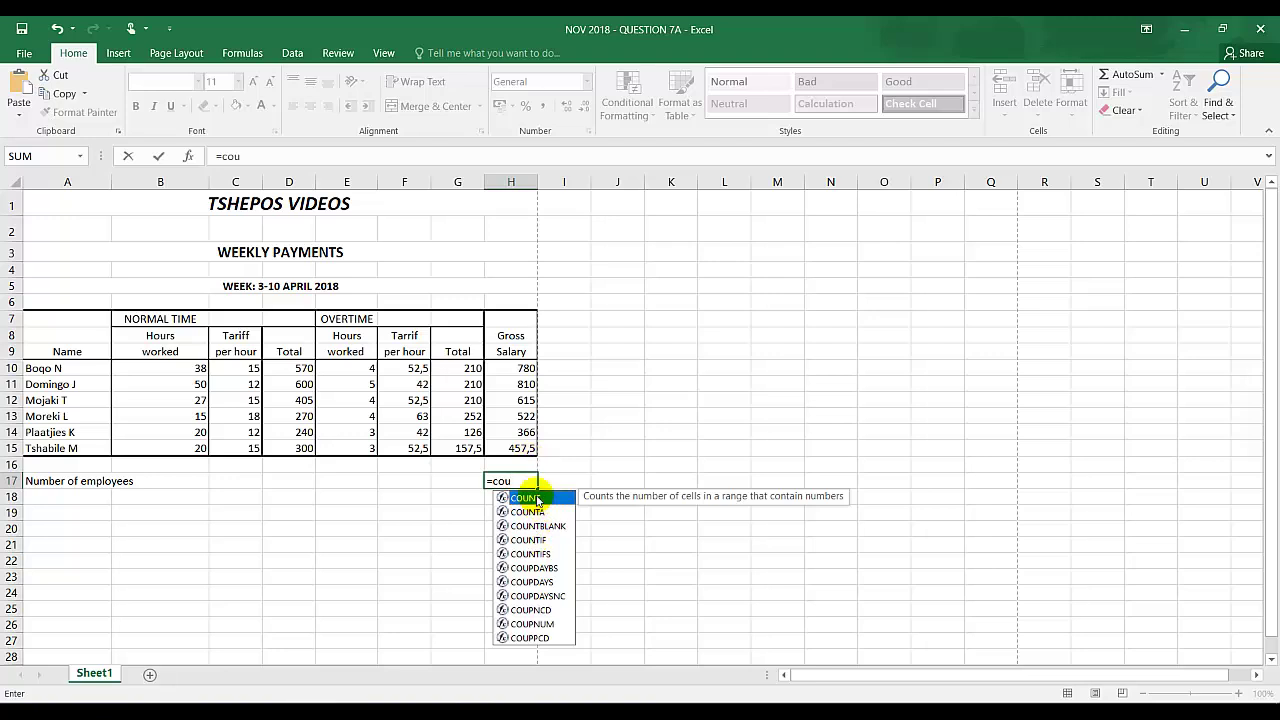
{"action": "double_click", "coordinate": [537, 500]}
{"action": "left_click", "coordinate": [525, 370]}
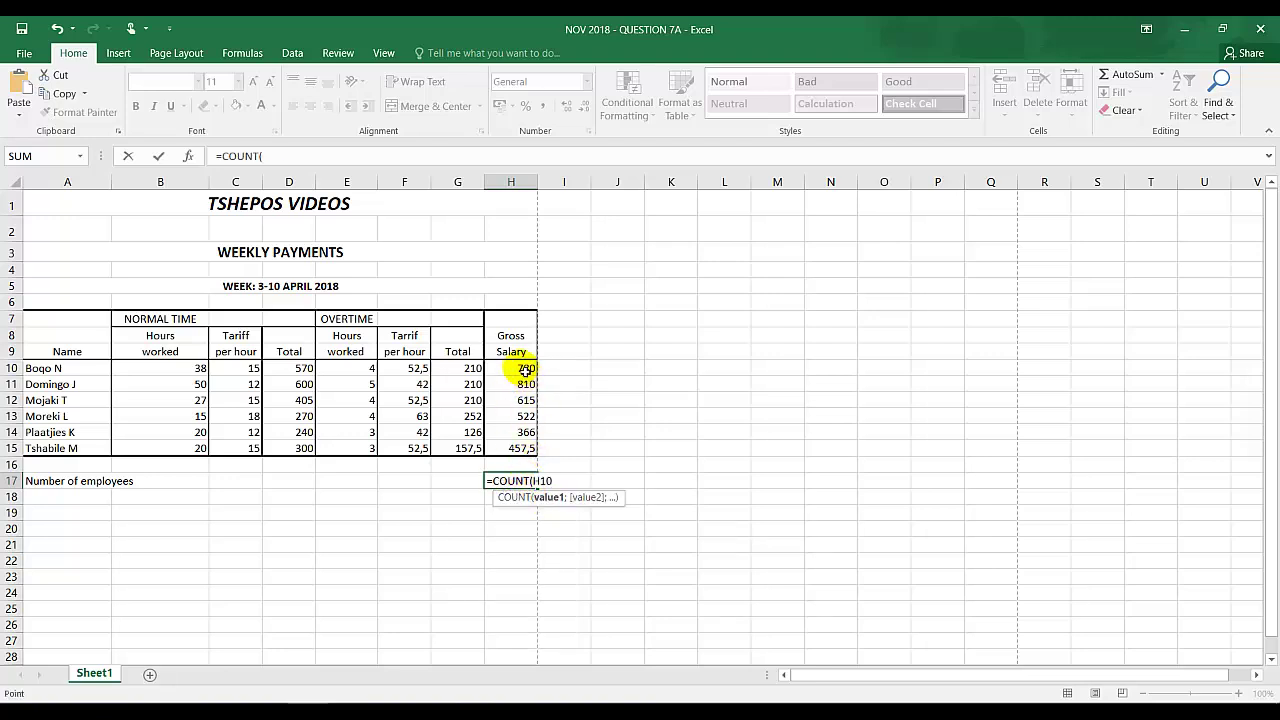
{"action": "left_click_drag", "start_coordinate": [525, 370], "coordinate": [517, 449]}
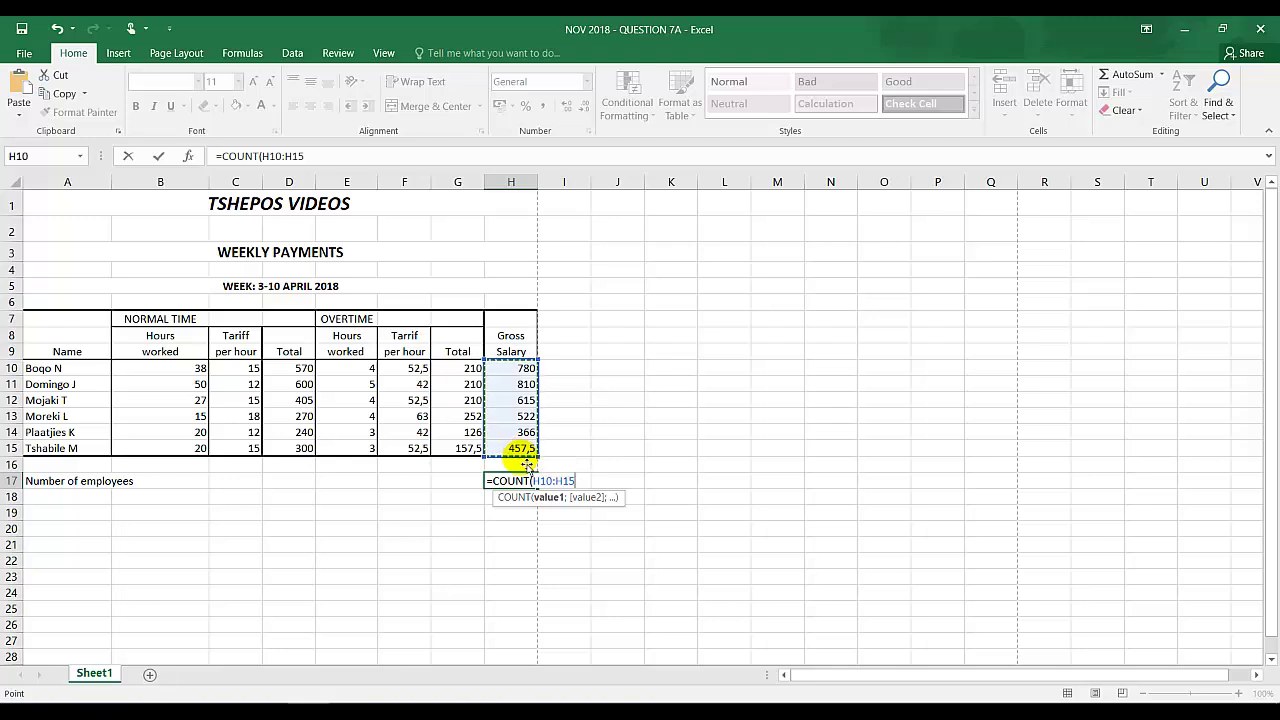
{"action": "type", "text": ")"}
{"action": "key", "text": "Return"}
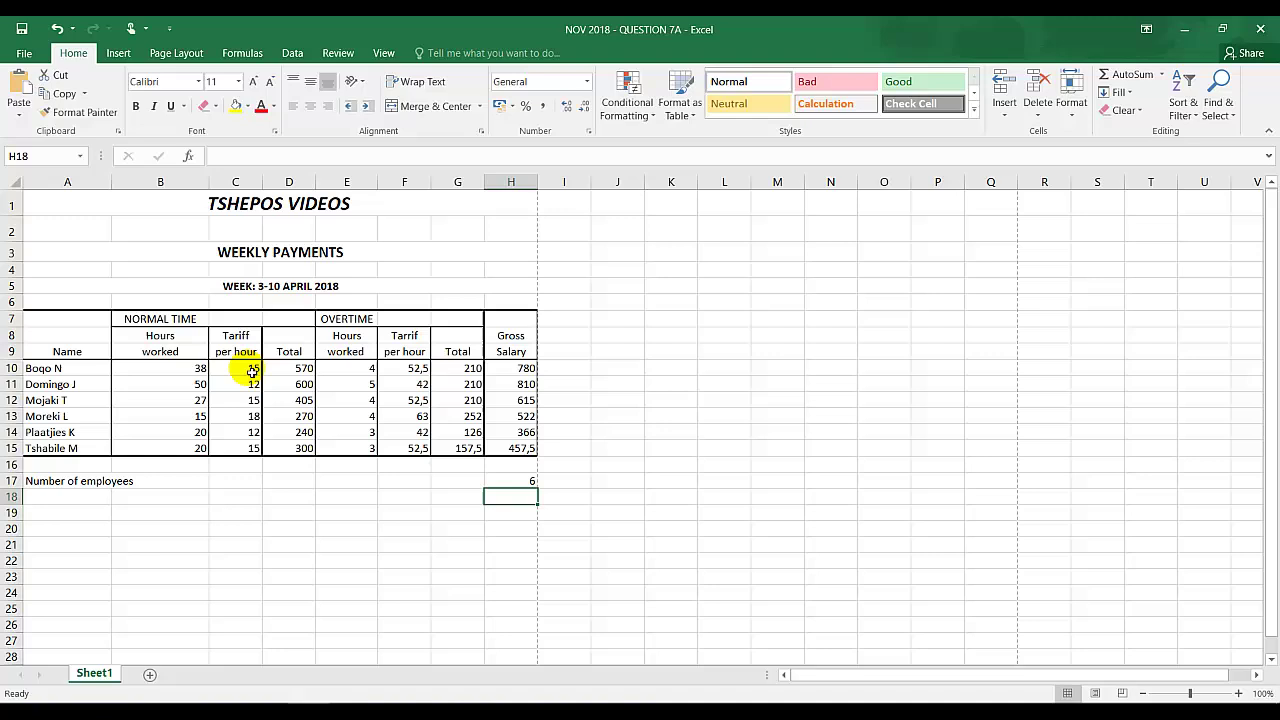
Step: Apply the Currency format to the tariff, total and gross salary cells C10:D15 and F10:H15
{"action": "left_click_drag", "start_coordinate": [254, 367], "coordinate": [300, 458]}
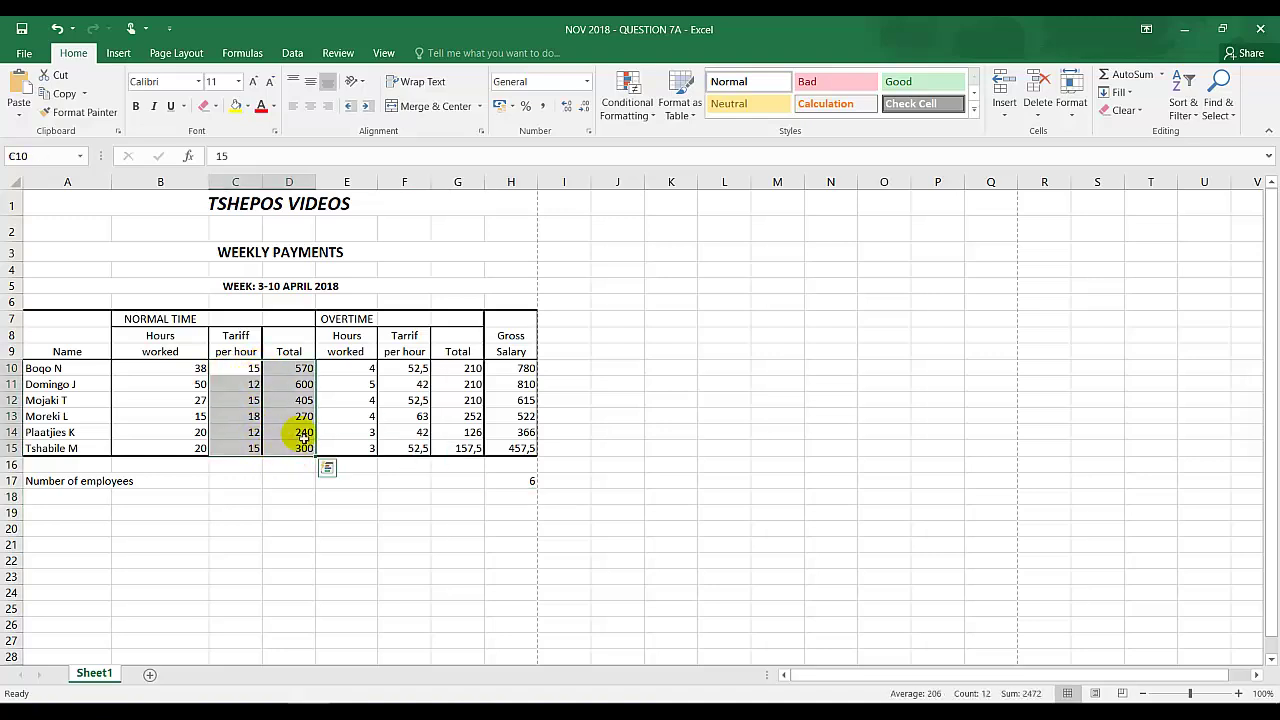
{"action": "left_click", "coordinate": [589, 85]}
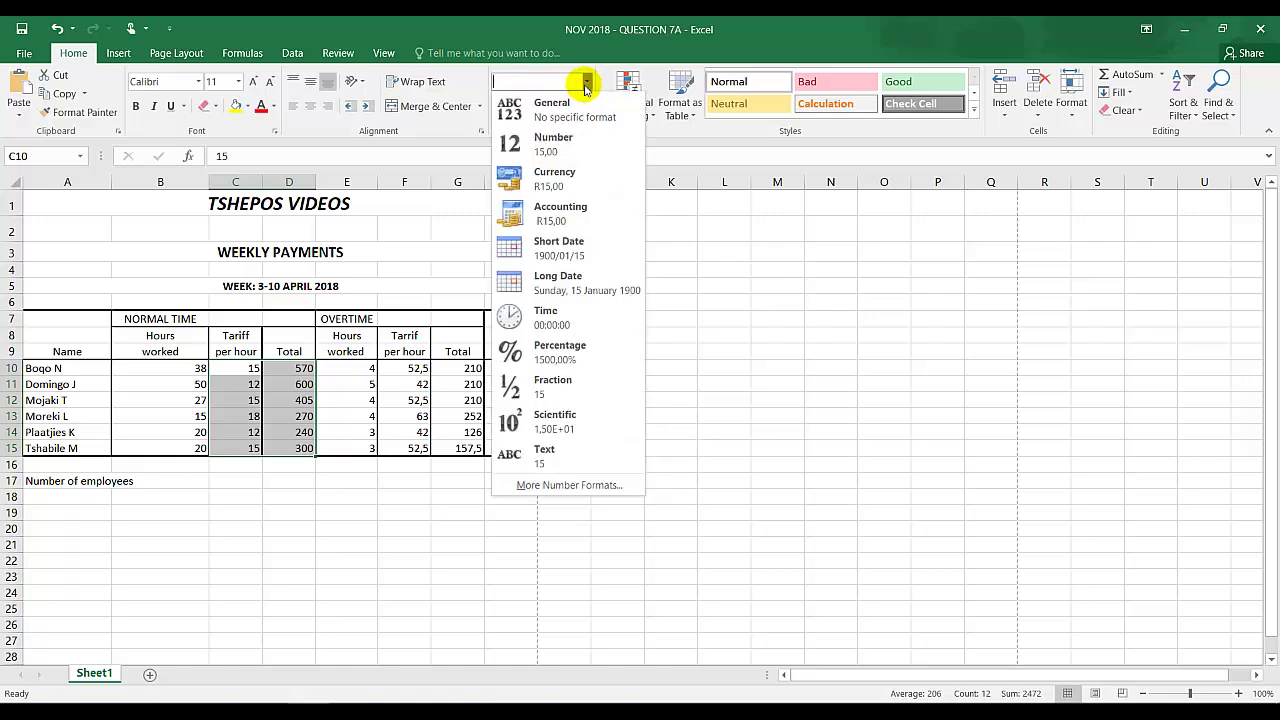
{"action": "left_click", "coordinate": [562, 187]}
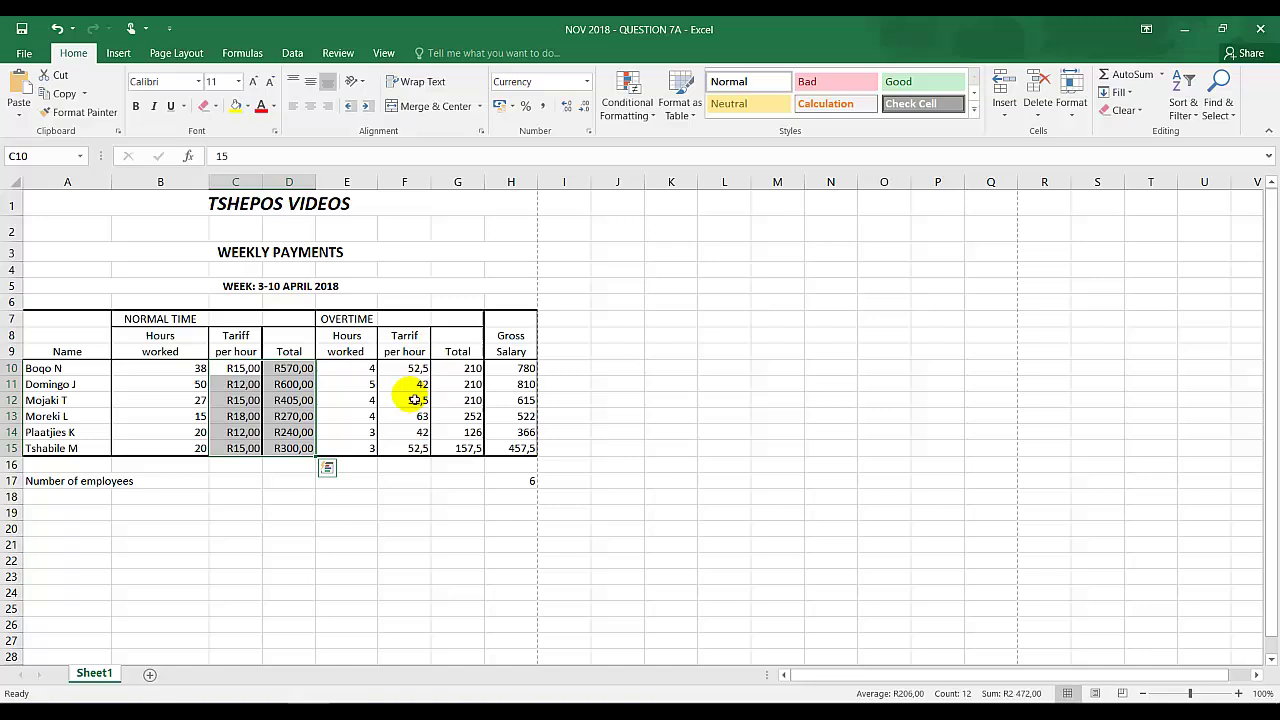
{"action": "left_click_drag", "start_coordinate": [414, 368], "coordinate": [516, 451]}
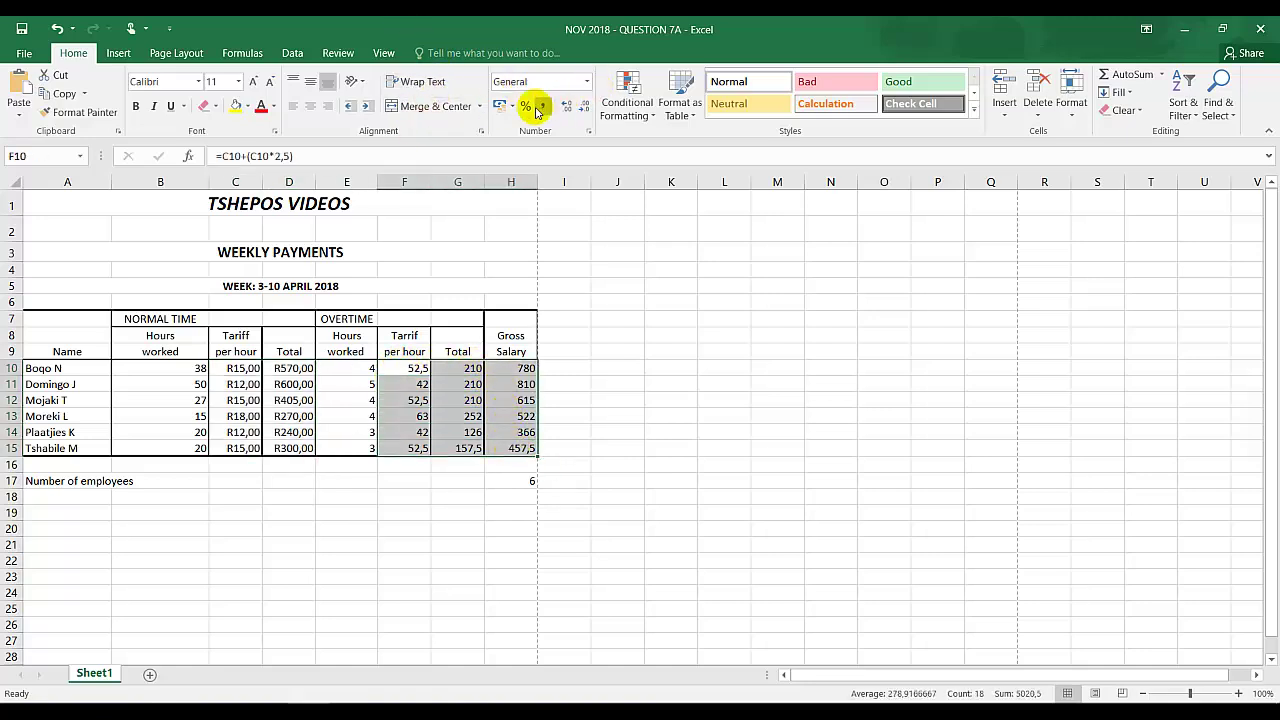
{"action": "left_click", "coordinate": [587, 81]}
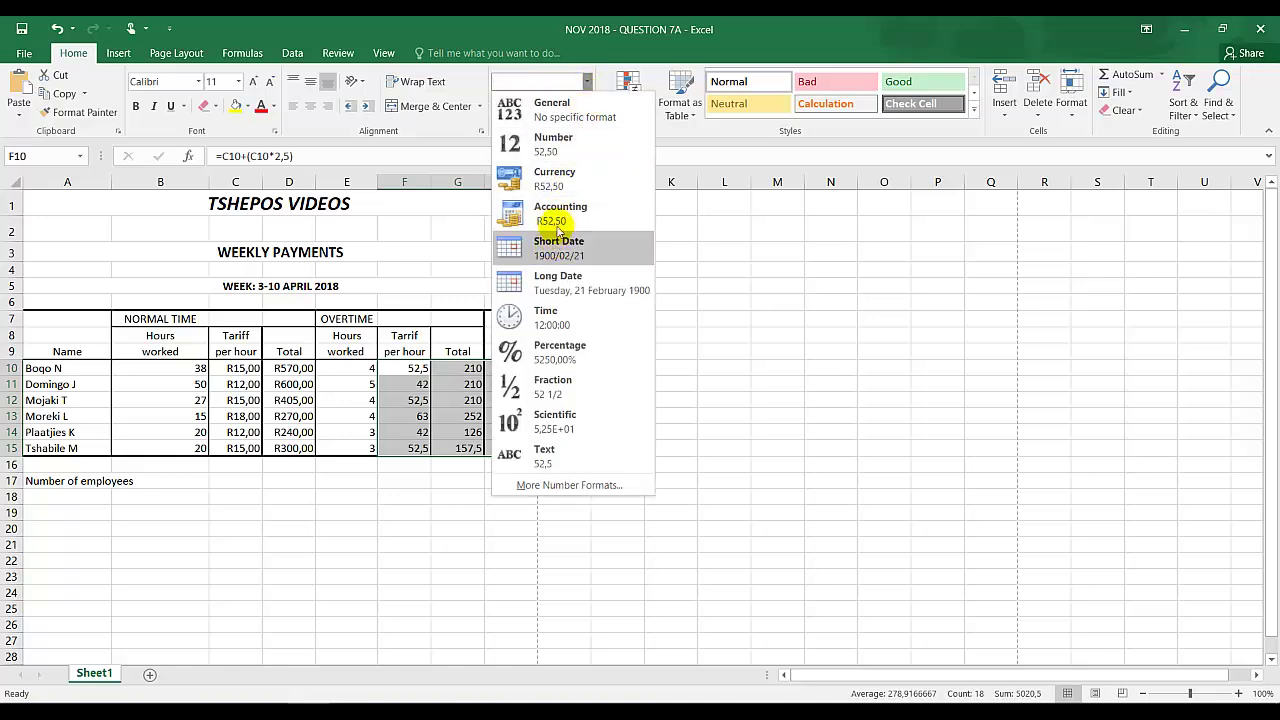
{"action": "left_click", "coordinate": [553, 186]}
{"action": "left_click", "coordinate": [347, 558]}
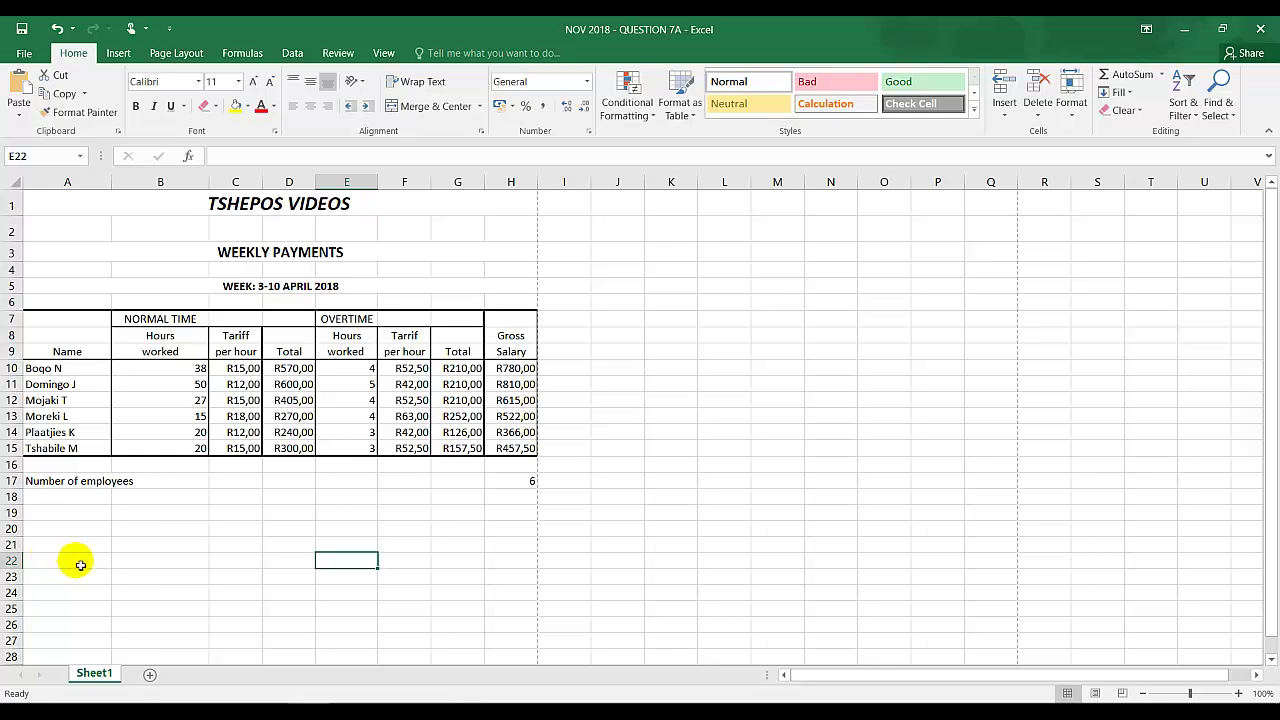
Step: Change the sheet's page orientation to Landscape
{"action": "left_click", "coordinate": [186, 56]}
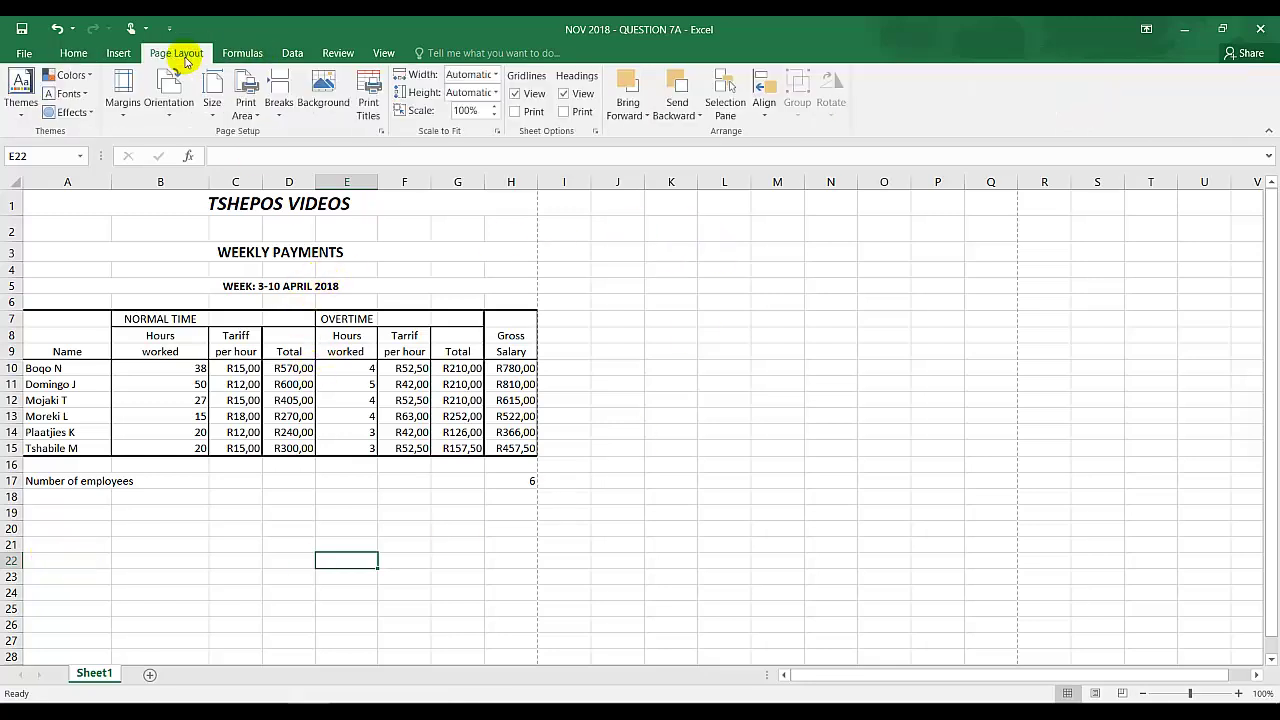
{"action": "left_click", "coordinate": [173, 118]}
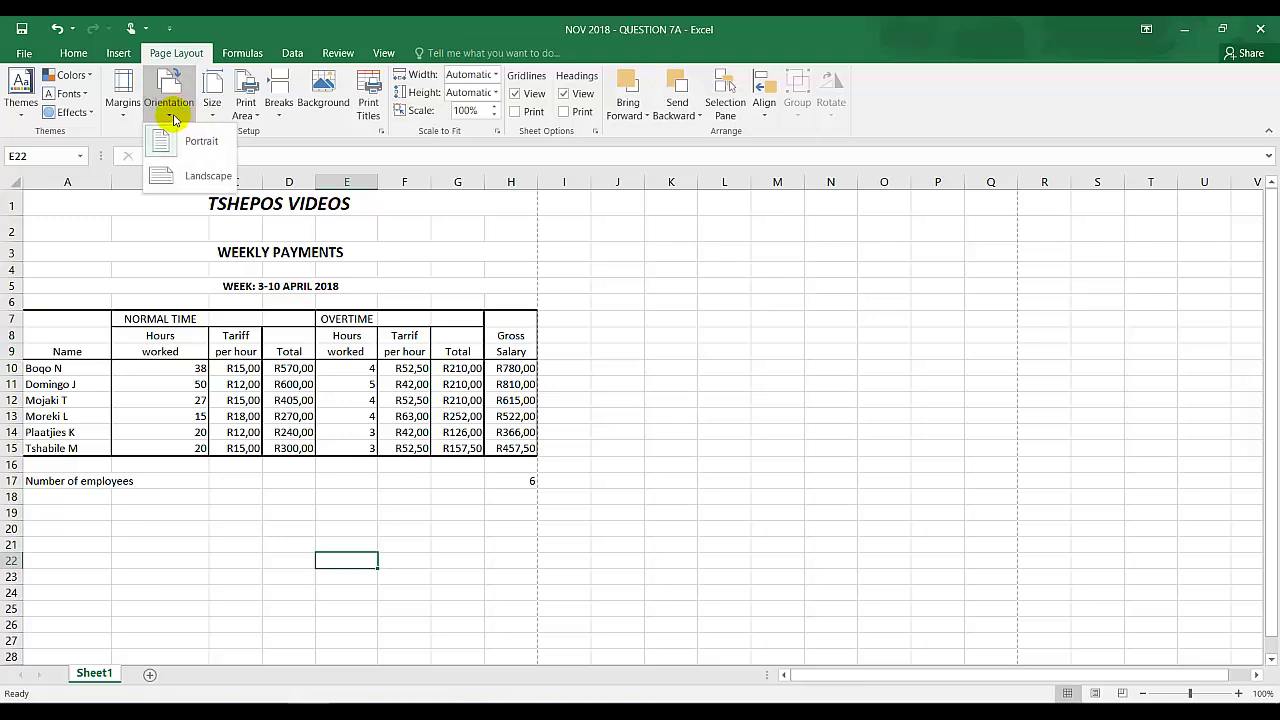
{"action": "left_click", "coordinate": [194, 178]}
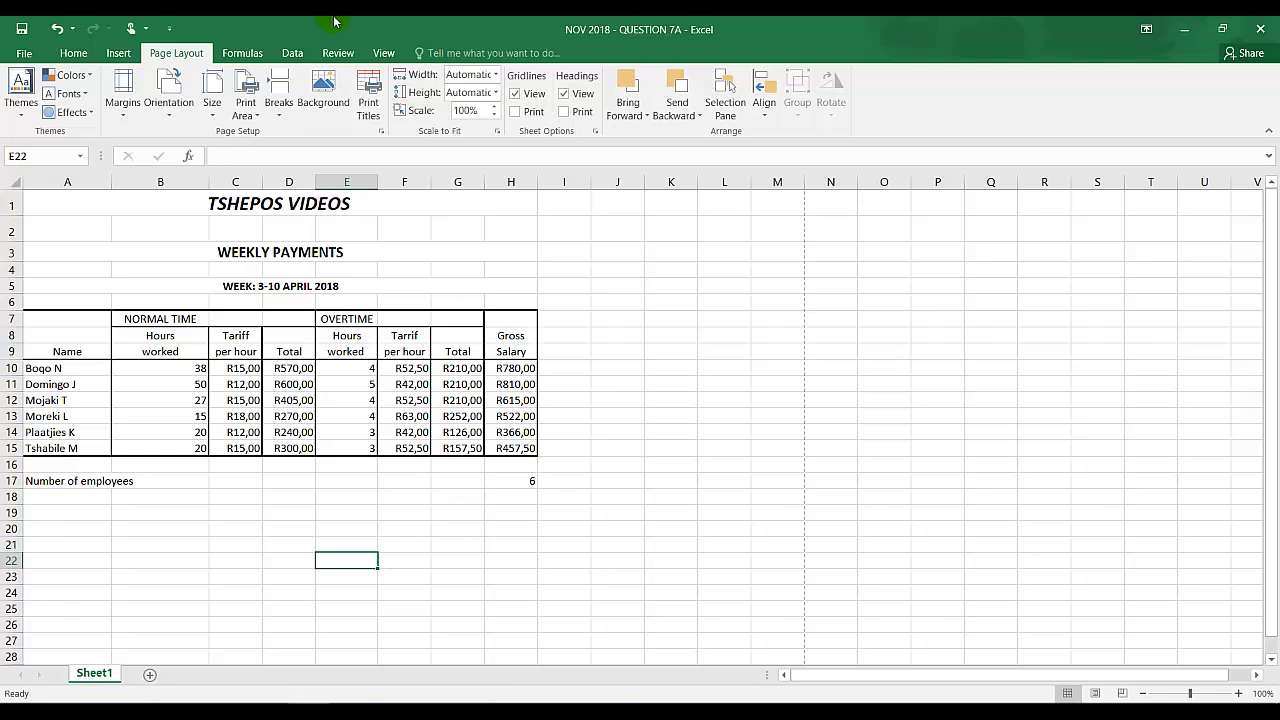
{"action": "left_click", "coordinate": [150, 322]}
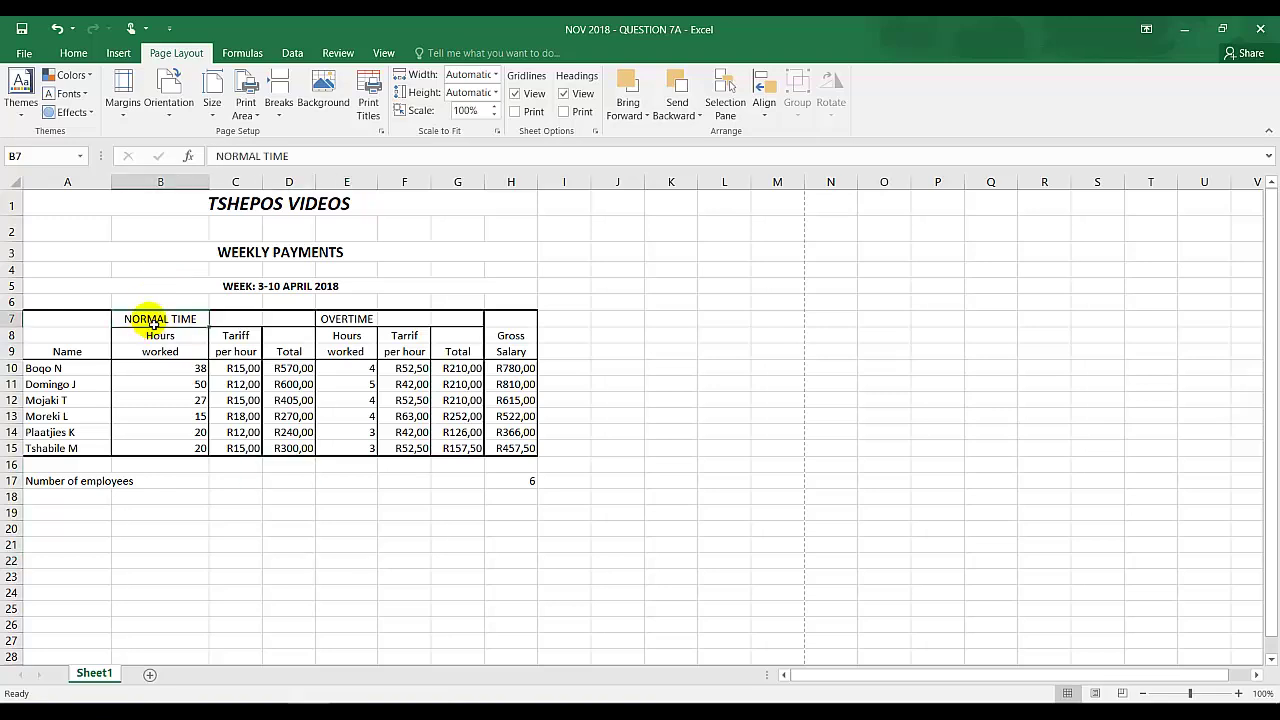
{"action": "left_click", "coordinate": [73, 56]}
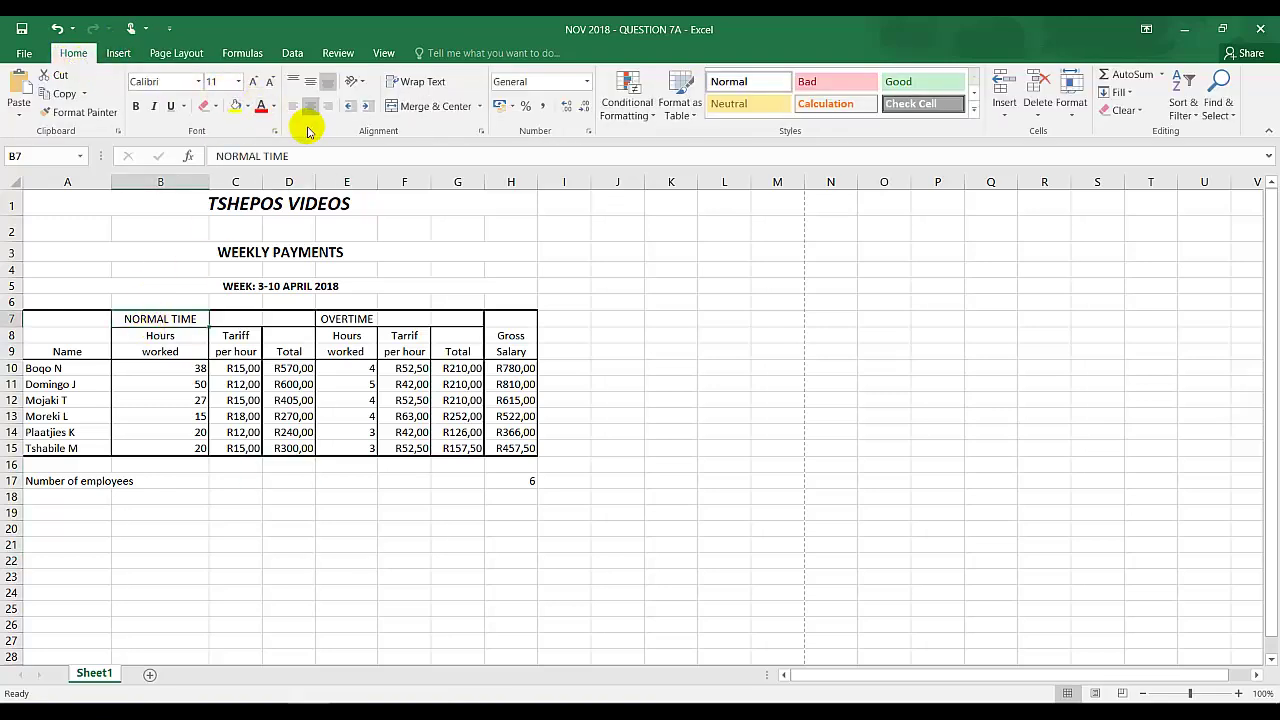
{"action": "left_click", "coordinate": [348, 592]}
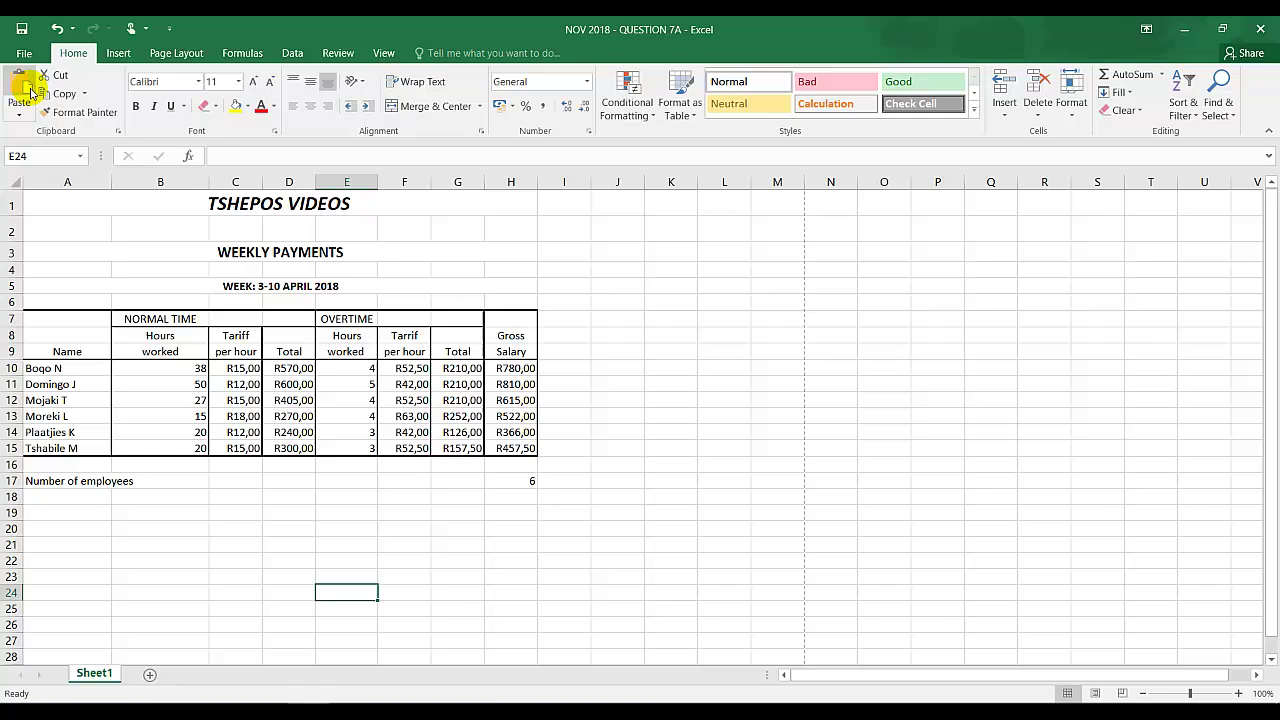
Step: Set the sheet to print with row and column headings in Page Setup and check the print preview
{"action": "left_click", "coordinate": [24, 53]}
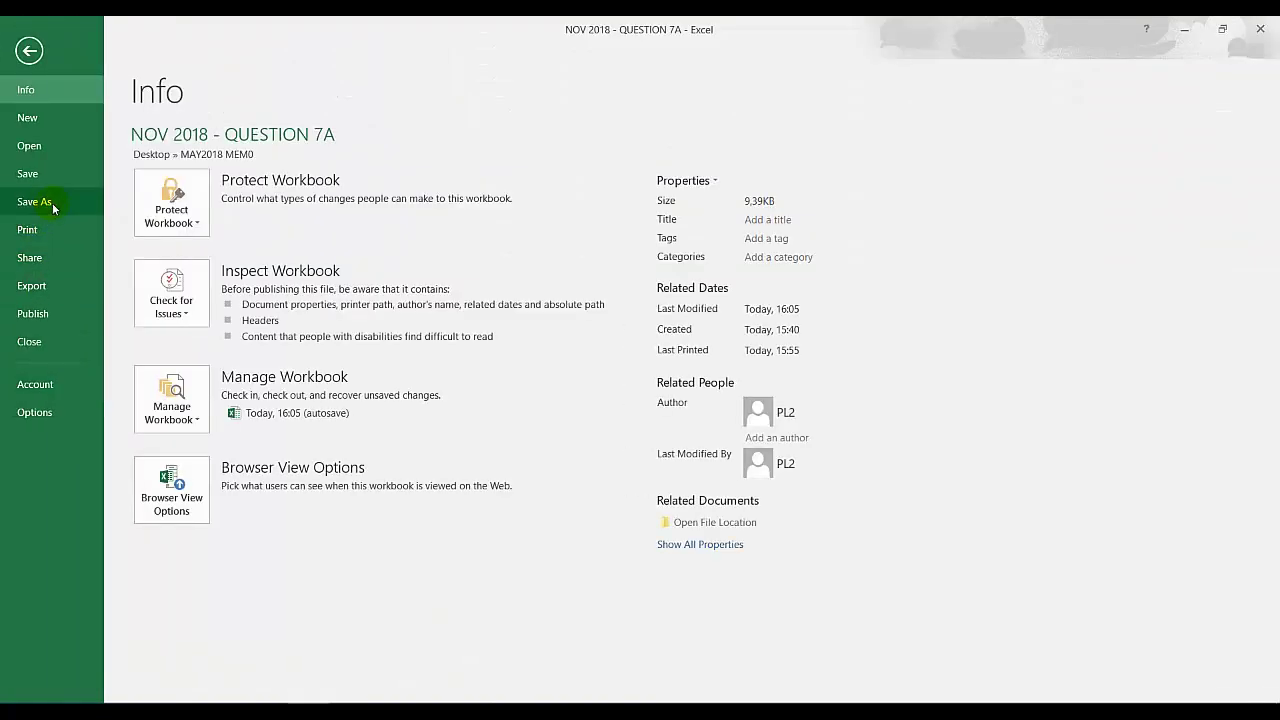
{"action": "left_click", "coordinate": [44, 229]}
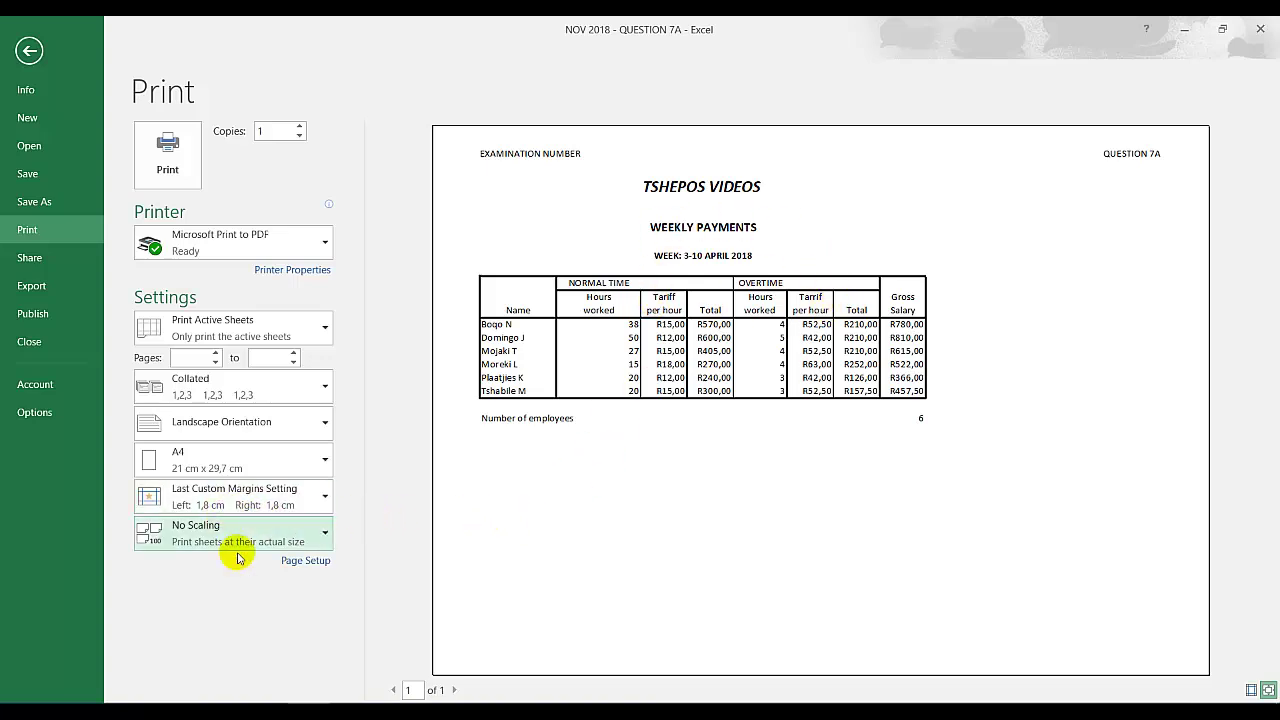
{"action": "left_click", "coordinate": [308, 561]}
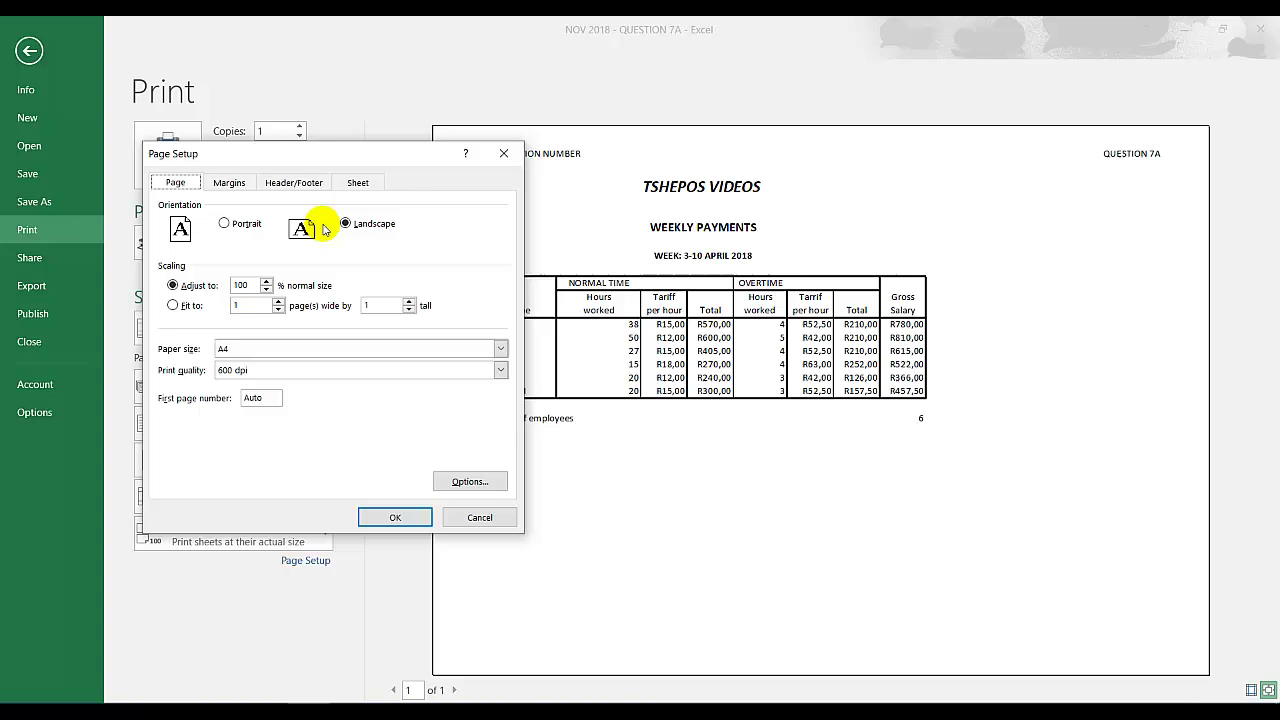
{"action": "left_click", "coordinate": [350, 182]}
{"action": "left_click", "coordinate": [173, 356]}
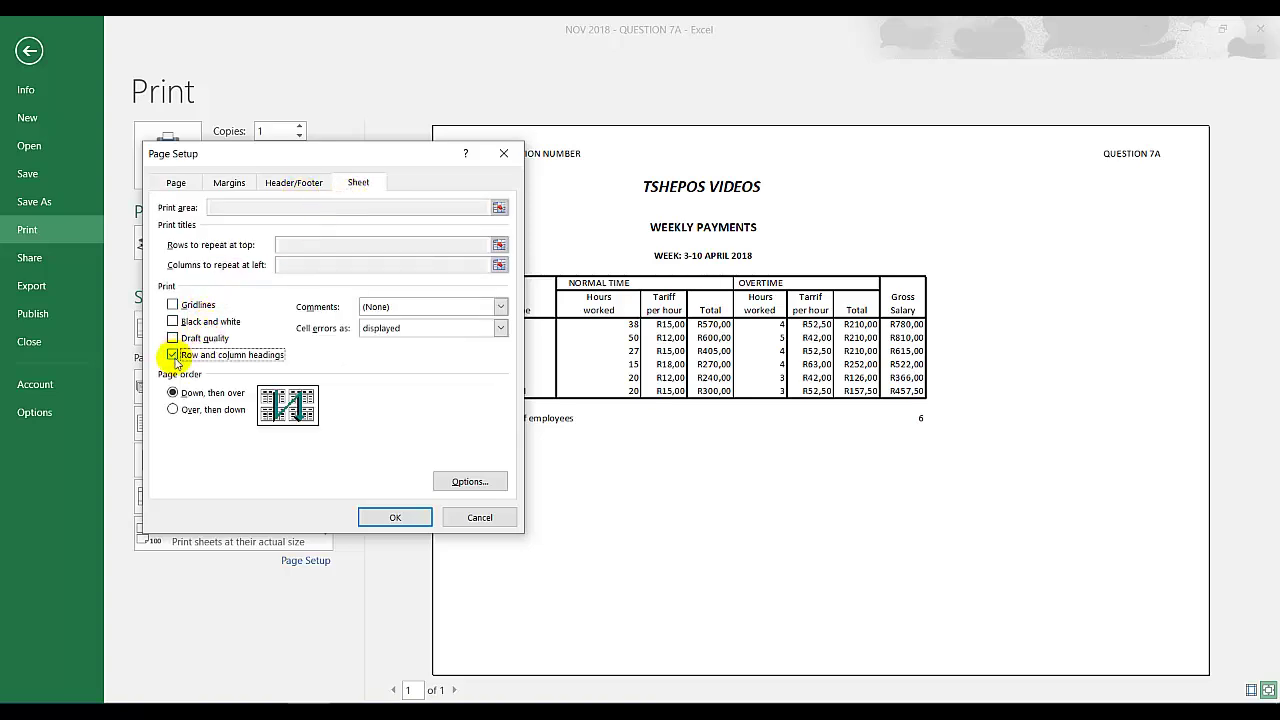
{"action": "left_click", "coordinate": [396, 516]}
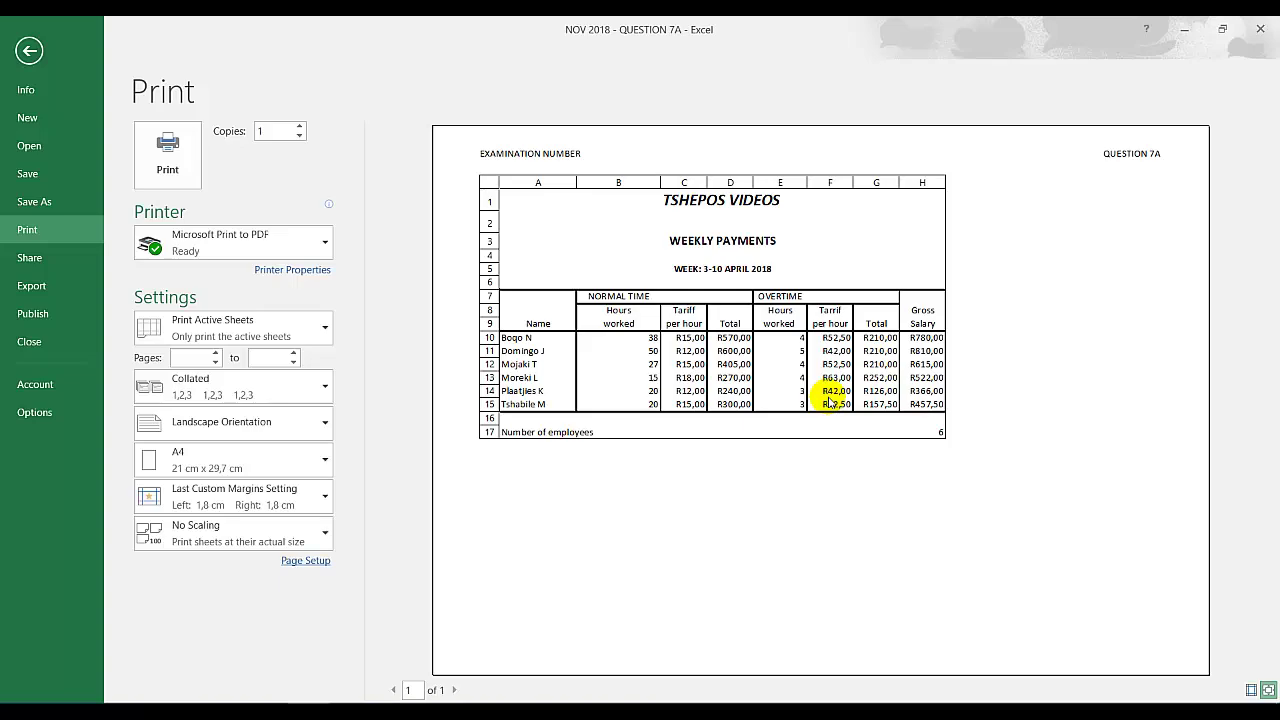
{"action": "key", "text": "Escape"}
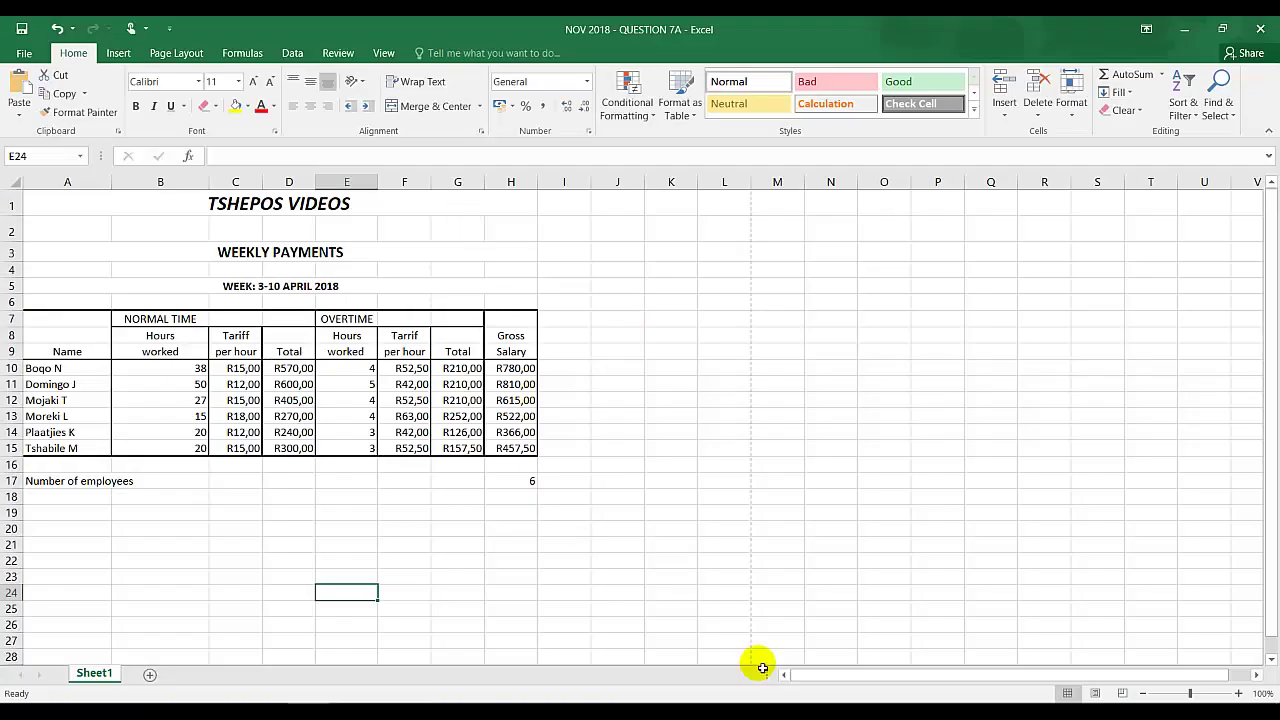
Step: Open the page header for editing and delete the letter A from "QUESTION 7A" in its right section
{"action": "left_click", "coordinate": [118, 53]}
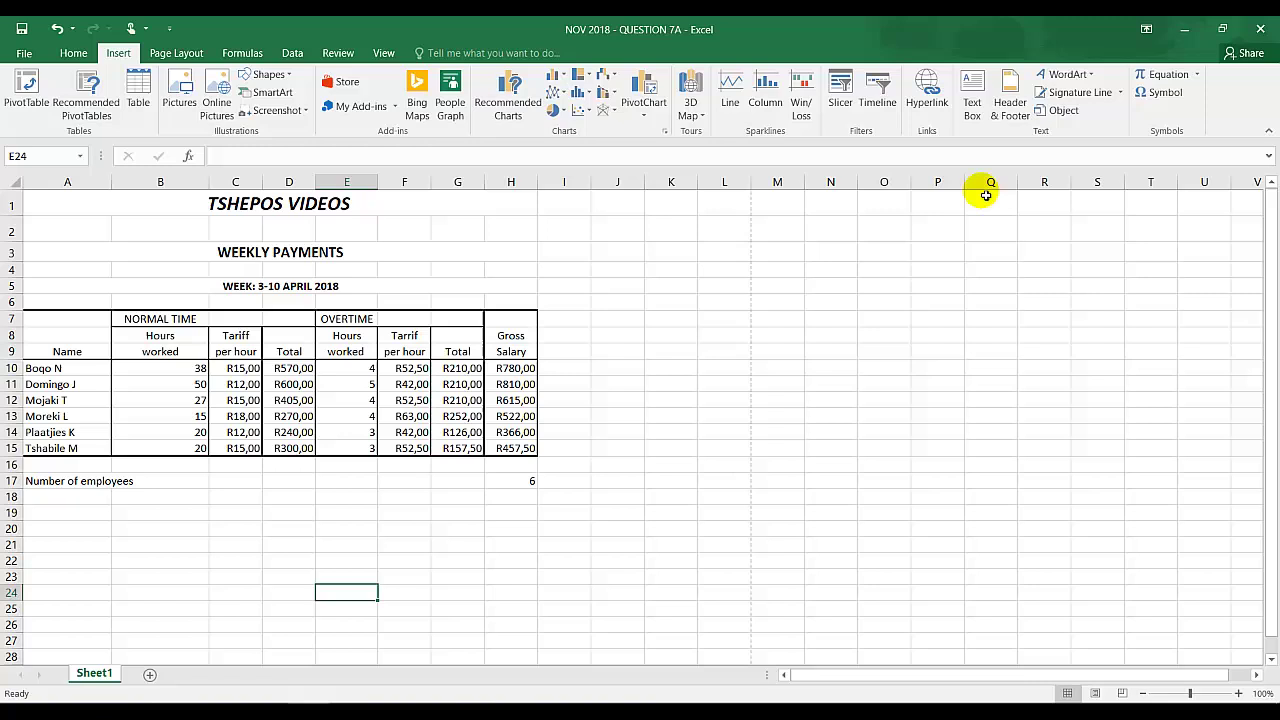
{"action": "left_click", "coordinate": [1008, 105]}
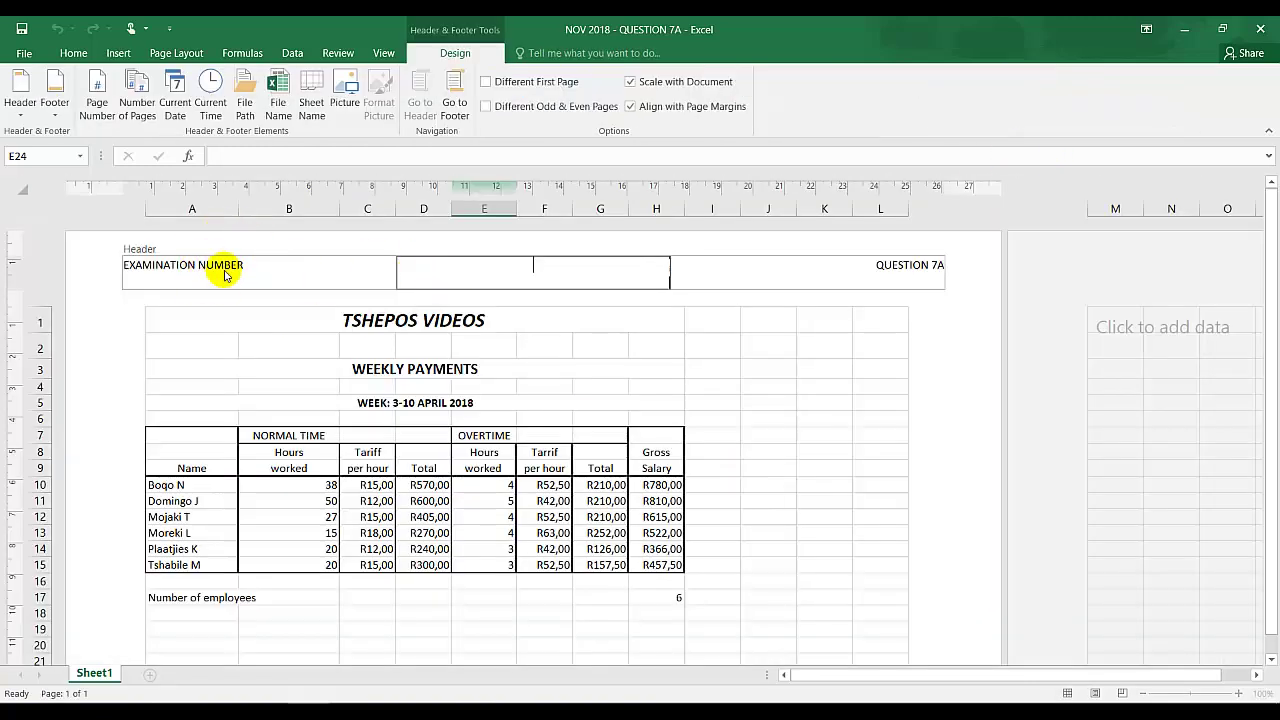
{"action": "left_click", "coordinate": [942, 267]}
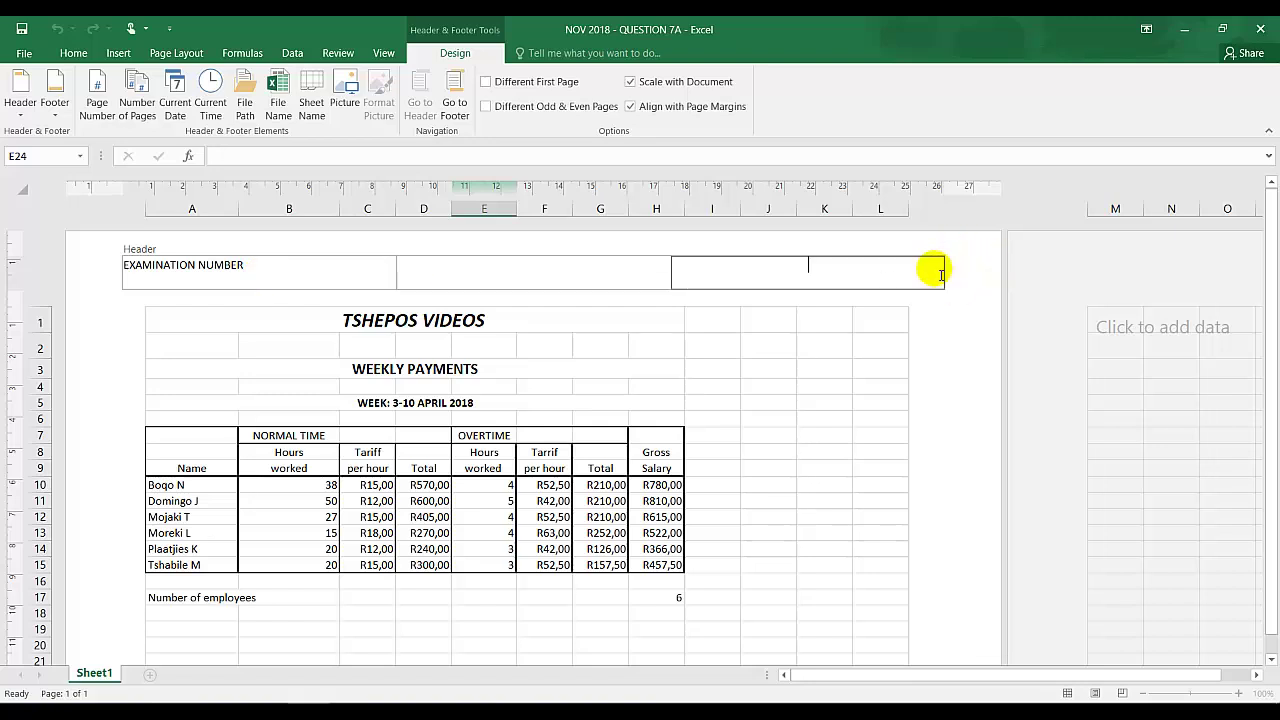
{"action": "key", "text": "BackSpace"}
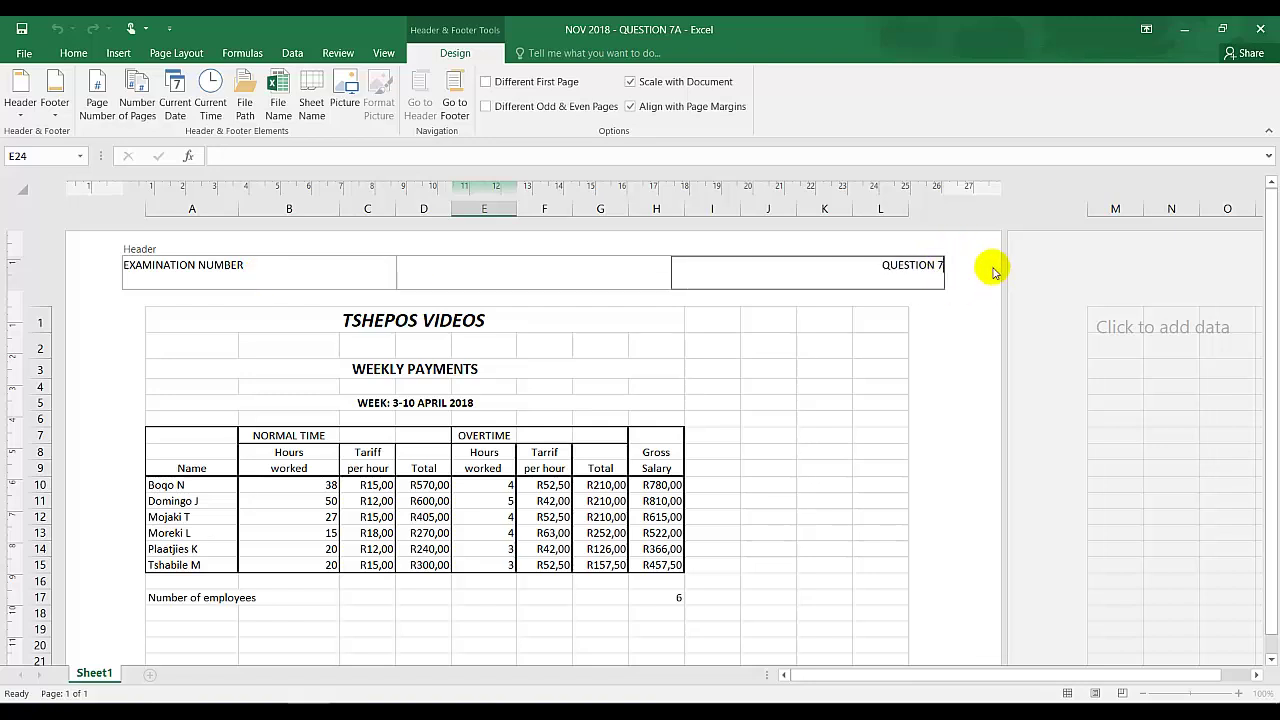